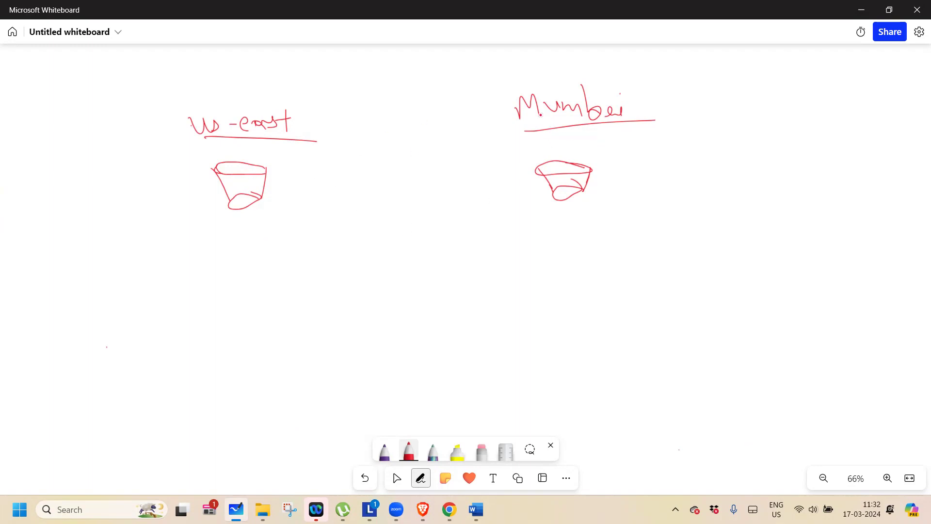
# Draw ticks above both region headings and handwrite an underlined "codingbytes" beside the Mumbai bucket.
pyautogui.moveTo(506, 74); pyautogui.dragTo(548, 63)
pyautogui.moveTo(171, 93)
pyautogui.mouseDown()
pyautogui.moveTo(189, 97)
pyautogui.moveTo(226, 78)
pyautogui.mouseUp()
pyautogui.moveTo(664, 168)
pyautogui.mouseDown()
pyautogui.moveTo(665, 180)
pyautogui.moveTo(724, 167)
pyautogui.moveTo(709, 198)
pyautogui.mouseUp()
pyautogui.click(731, 186)
pyautogui.moveTo(732, 146)
pyautogui.mouseDown()
pyautogui.moveTo(732, 179)
pyautogui.moveTo(747, 201)
pyautogui.moveTo(755, 175)
pyautogui.mouseUp()
pyautogui.moveTo(753, 176)
pyautogui.mouseDown()
pyautogui.moveTo(767, 171)
pyautogui.moveTo(763, 192)
pyautogui.mouseUp()
pyautogui.moveTo(765, 180); pyautogui.dragTo(789, 191)
pyautogui.moveTo(664, 193); pyautogui.dragTo(798, 190)
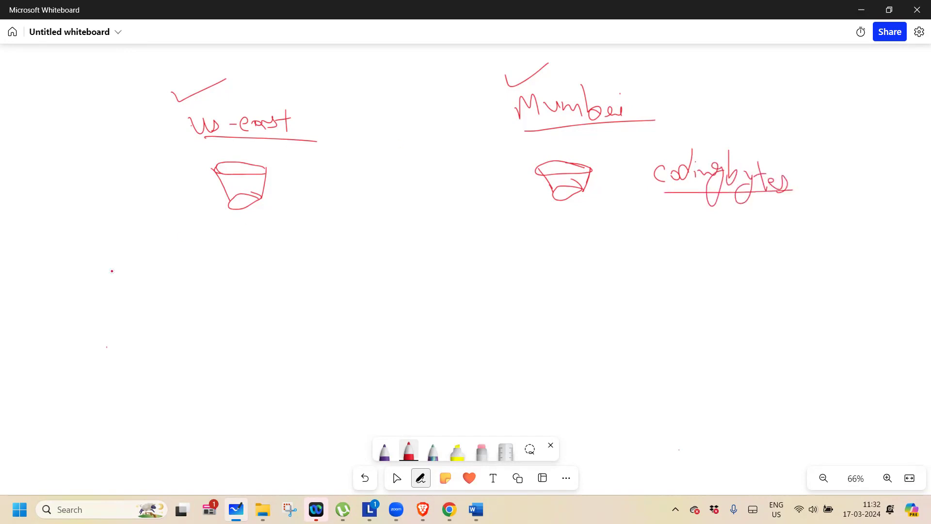
# Handwrite "icz1" beside the us-east bucket and underline it twice.
pyautogui.moveTo(138, 192)
pyautogui.mouseDown()
pyautogui.moveTo(137, 212)
pyautogui.moveTo(150, 202)
pyautogui.moveTo(163, 208)
pyautogui.mouseUp()
pyautogui.click(139, 182)
pyautogui.moveTo(165, 194); pyautogui.dragTo(184, 213)
pyautogui.moveTo(128, 224); pyautogui.dragTo(194, 221)
pyautogui.moveTo(147, 226); pyautogui.dragTo(201, 222)
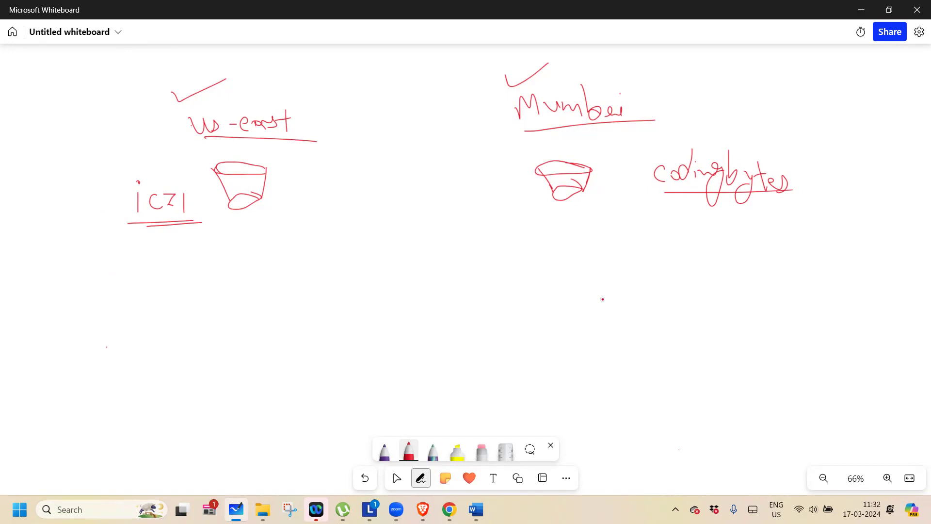
# Draw a stick figure with an arrow to the Mumbai bucket, and an arrow from that bucket to the us-east bucket.
pyautogui.moveTo(570, 306)
pyautogui.mouseDown()
pyautogui.moveTo(574, 349)
pyautogui.moveTo(592, 348)
pyautogui.mouseUp()
pyautogui.moveTo(580, 299)
pyautogui.mouseDown()
pyautogui.moveTo(612, 274)
pyautogui.moveTo(603, 203)
pyautogui.moveTo(575, 181)
pyautogui.moveTo(582, 188)
pyautogui.mouseUp()
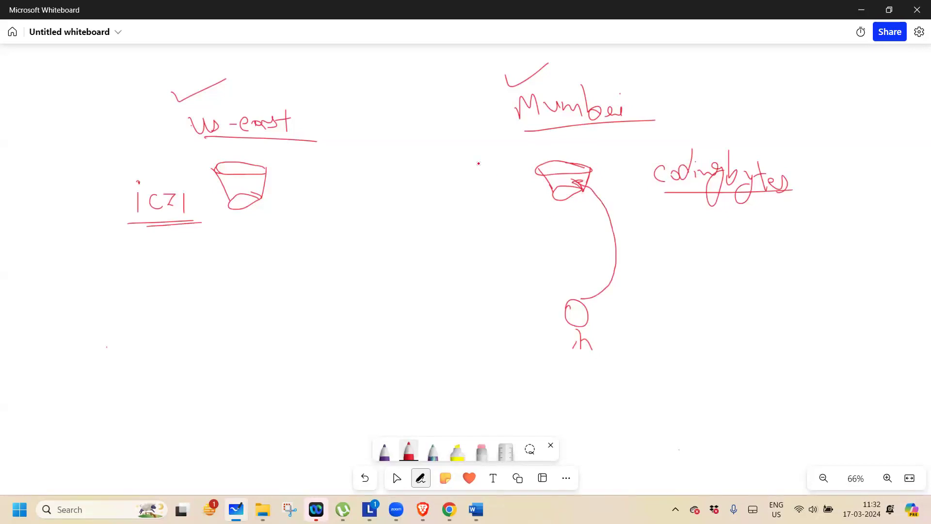
pyautogui.moveTo(537, 171)
pyautogui.mouseDown()
pyautogui.moveTo(458, 139)
pyautogui.moveTo(325, 145)
pyautogui.moveTo(270, 183)
pyautogui.moveTo(283, 184)
pyautogui.mouseUp()
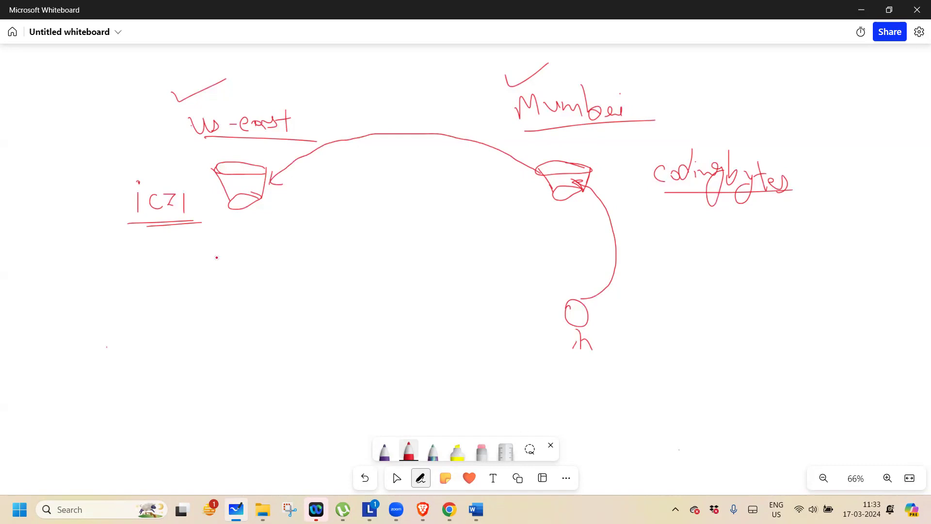
# Handwrite the heading "Replication" beside the us-east heading and underline it twice.
pyautogui.moveTo(31, 77)
pyautogui.mouseDown()
pyautogui.moveTo(31, 97)
pyautogui.moveTo(61, 78)
pyautogui.moveTo(84, 93)
pyautogui.mouseUp()
pyautogui.moveTo(90, 73)
pyautogui.mouseDown()
pyautogui.moveTo(92, 90)
pyautogui.moveTo(120, 88)
pyautogui.mouseUp()
pyautogui.click(128, 63)
pyautogui.moveTo(125, 78)
pyautogui.mouseDown()
pyautogui.moveTo(127, 88)
pyautogui.moveTo(157, 77)
pyautogui.moveTo(159, 99)
pyautogui.mouseUp()
pyautogui.moveTo(30, 103); pyautogui.dragTo(155, 100)
pyautogui.moveTo(23, 112); pyautogui.dragTo(172, 113)
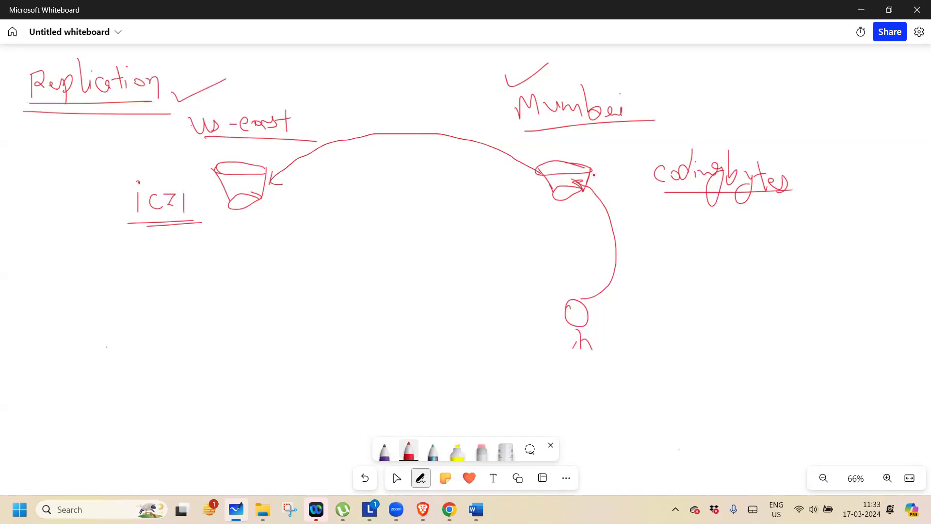
# Draw ticks beside the Mumbai and us-east buckets and next to the codingbytes and icz1 labels.
pyautogui.moveTo(591, 170); pyautogui.dragTo(641, 155)
pyautogui.moveTo(133, 163); pyautogui.dragTo(172, 147)
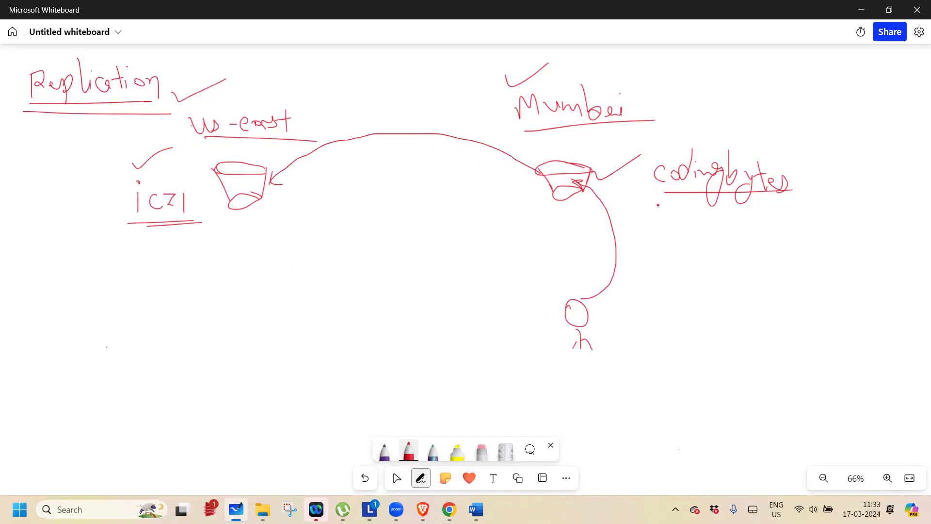
pyautogui.moveTo(643, 207); pyautogui.dragTo(681, 197)
pyautogui.moveTo(202, 228)
pyautogui.mouseDown()
pyautogui.moveTo(206, 237)
pyautogui.moveTo(243, 215)
pyautogui.mouseUp()
# Draw a stick figure with an arrow to the us-east bucket, a crossed-out arrow towards Mumbai, and ticks beside both bucket names.
pyautogui.moveTo(226, 304)
pyautogui.mouseDown()
pyautogui.moveTo(234, 335)
pyautogui.moveTo(246, 343)
pyautogui.mouseUp()
pyautogui.moveTo(224, 301)
pyautogui.mouseDown()
pyautogui.moveTo(219, 205)
pyautogui.moveTo(228, 215)
pyautogui.moveTo(457, 185)
pyautogui.moveTo(527, 204)
pyautogui.moveTo(508, 216)
pyautogui.mouseUp()
pyautogui.moveTo(455, 173)
pyautogui.mouseDown()
pyautogui.moveTo(427, 196)
pyautogui.moveTo(451, 194)
pyautogui.mouseUp()
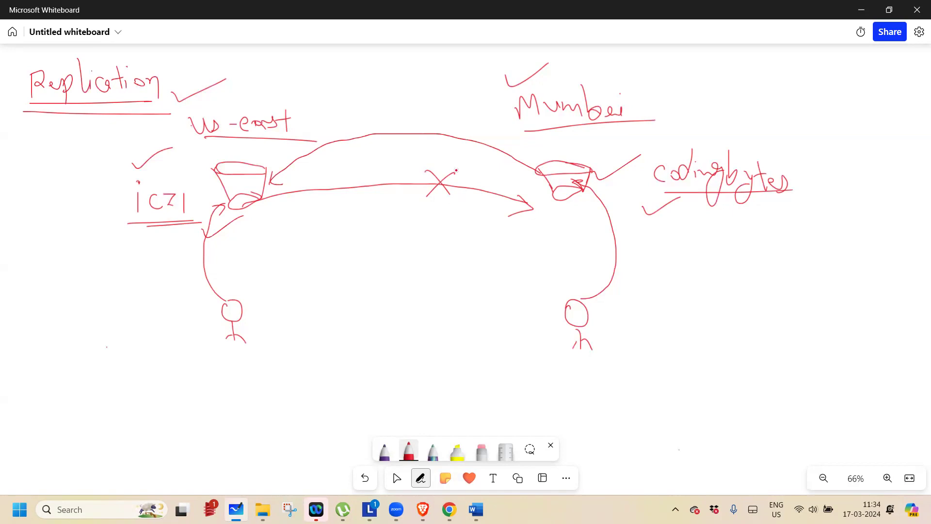
pyautogui.moveTo(800, 168); pyautogui.dragTo(853, 156)
pyautogui.moveTo(86, 197); pyautogui.dragTo(125, 182)
# Switch to the Amazon S3 console in Chrome and start a new bucket named codingbytes.
pyautogui.click(450, 509)
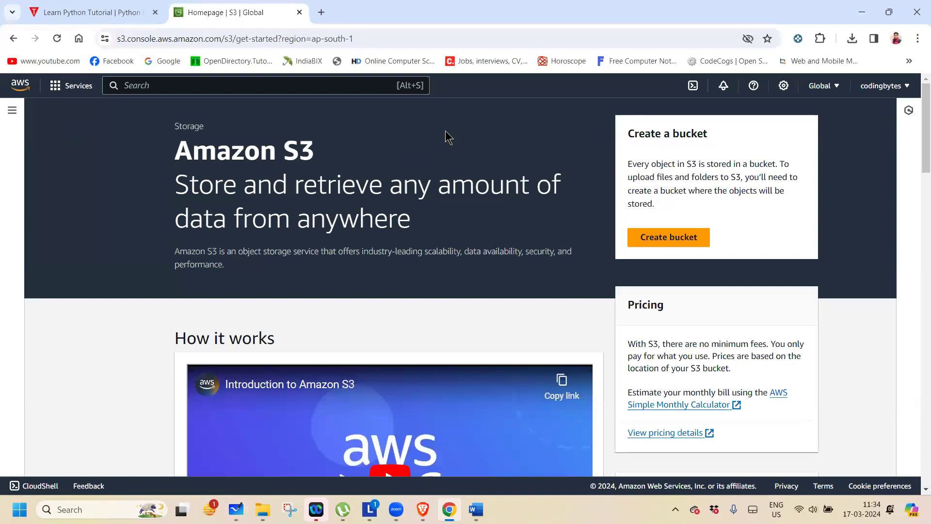
pyautogui.click(12, 110)
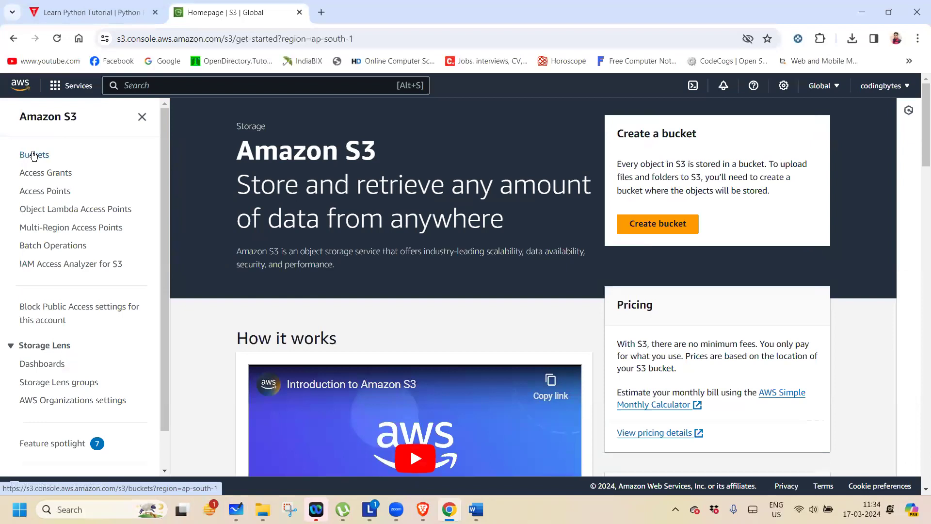
pyautogui.click(35, 155)
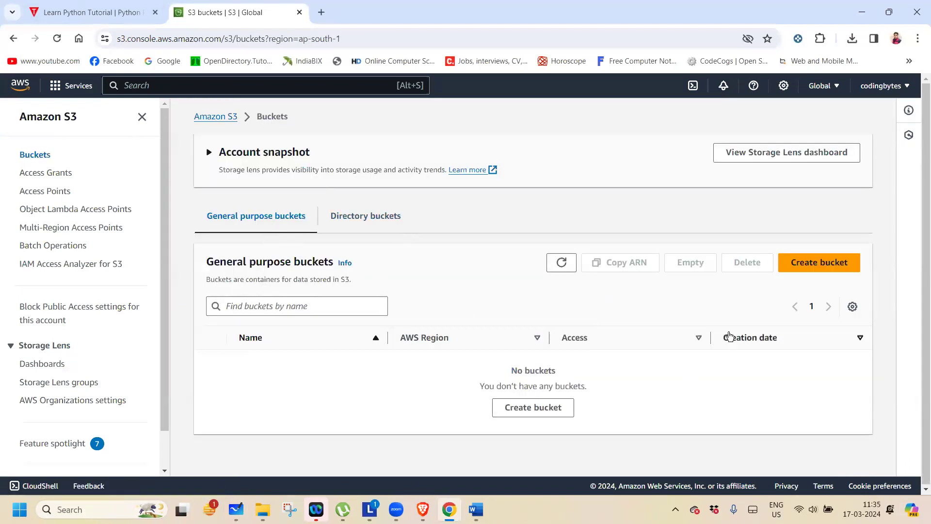
pyautogui.click(816, 266)
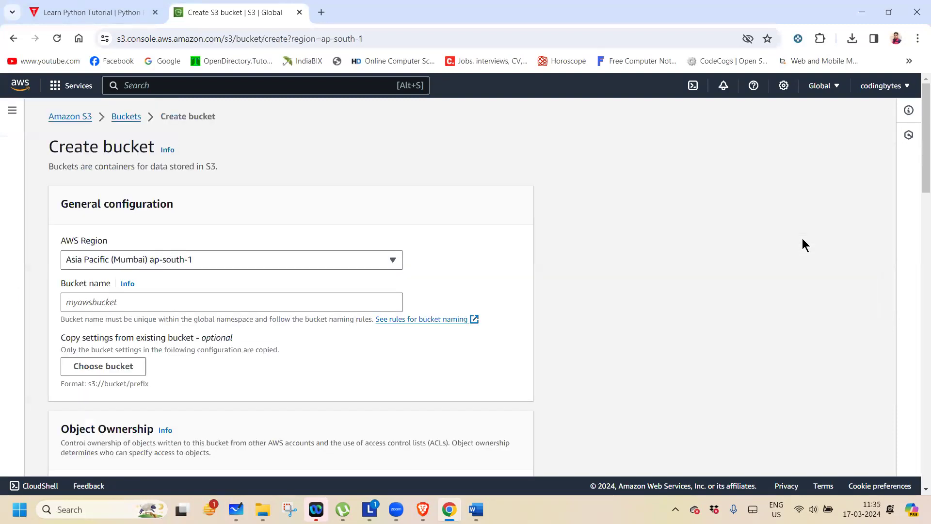
pyautogui.click(300, 300)
pyautogui.write('codingbytes')
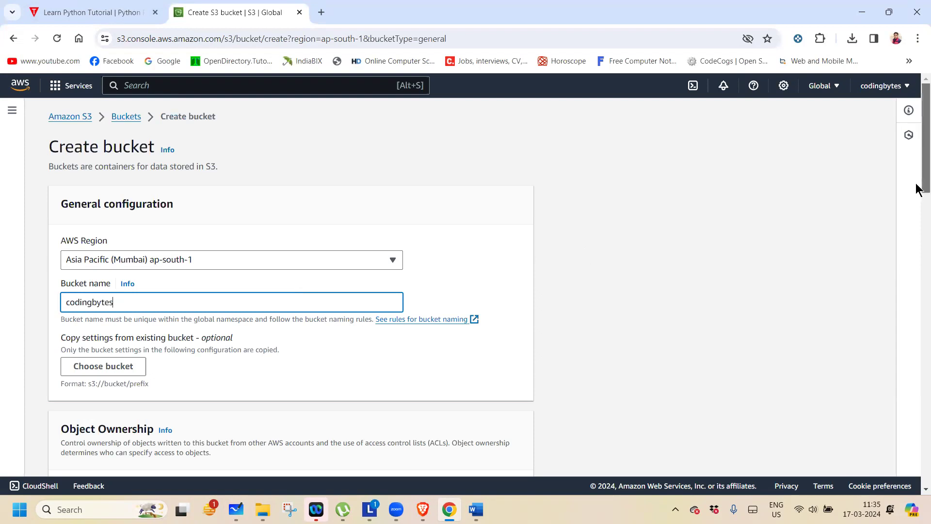
# Enable ACLs and turn off Block all public access for the codingbytes bucket.
pyautogui.scroll(-5, 917, 204)
pyautogui.click(337, 230)
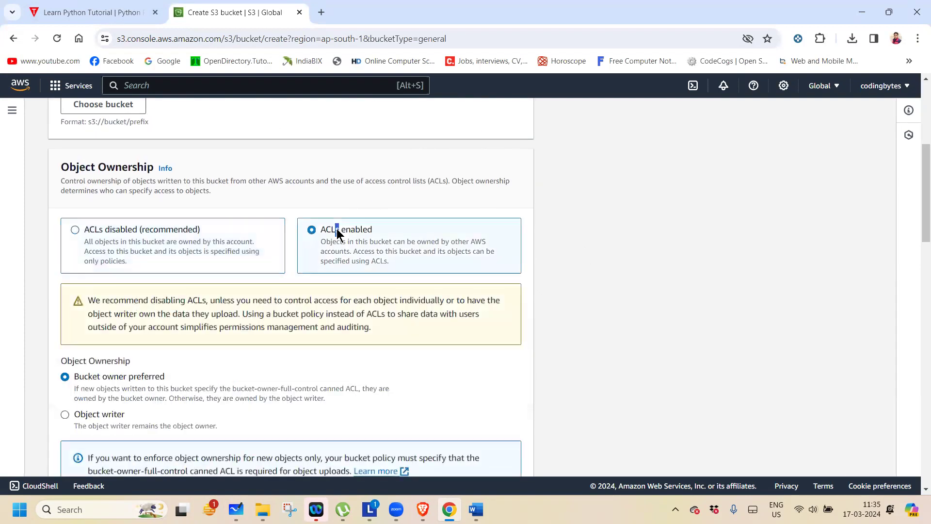
pyautogui.moveTo(916, 208); pyautogui.dragTo(919, 328)
pyautogui.click(65, 199)
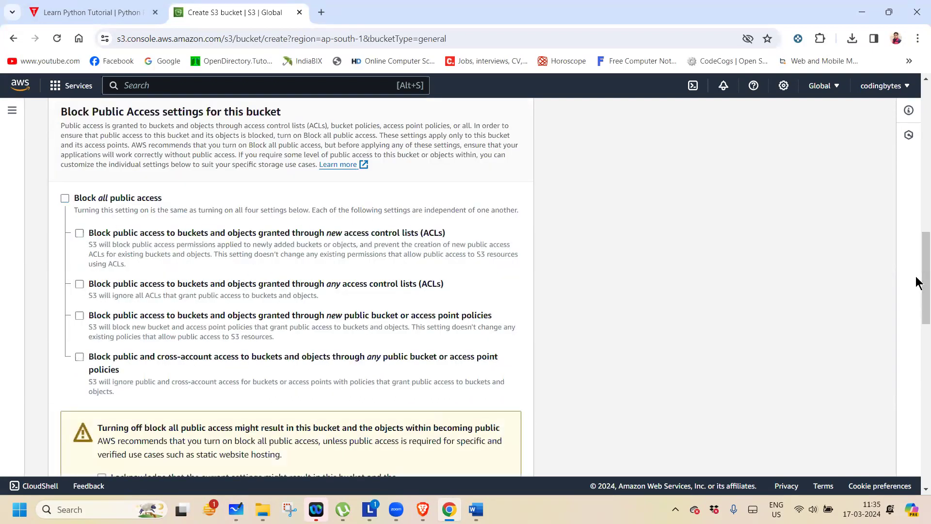
# Acknowledge the public access warning and create the codingbytes bucket with versioning left disabled.
pyautogui.scroll(-1, 919, 295)
pyautogui.scroll(-1, 920, 306)
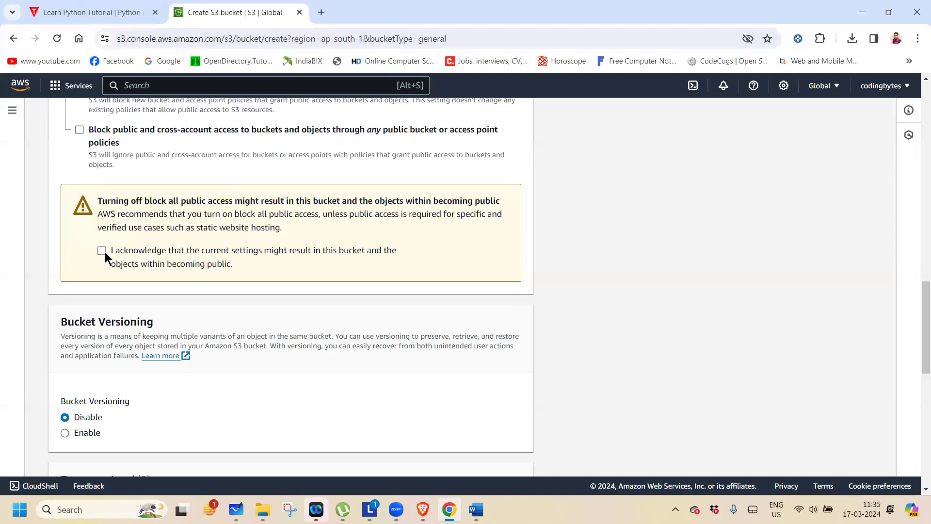
pyautogui.moveTo(918, 315); pyautogui.dragTo(918, 348)
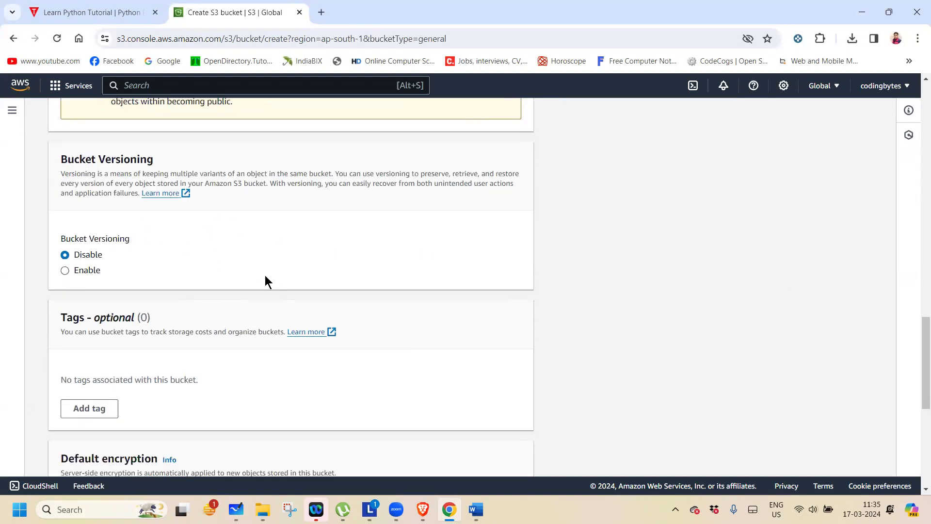
pyautogui.moveTo(921, 339); pyautogui.dragTo(918, 449)
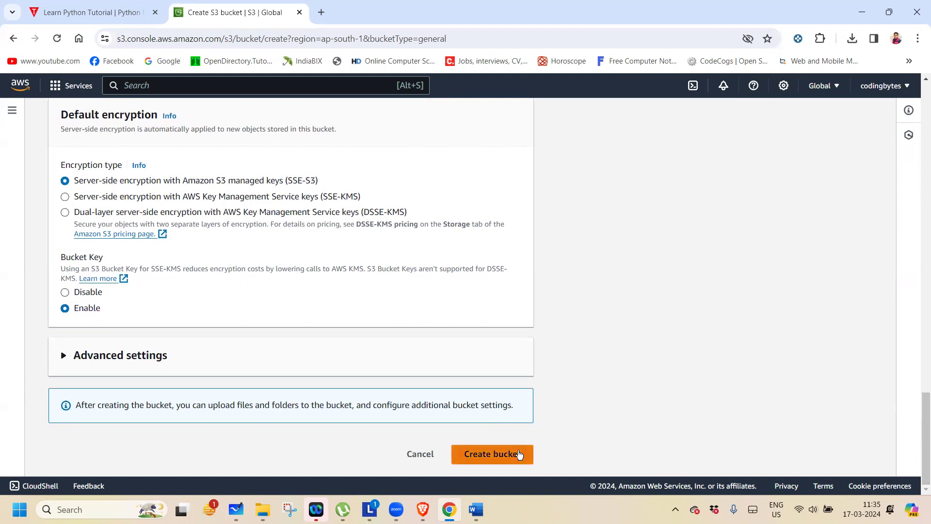
pyautogui.click(503, 457)
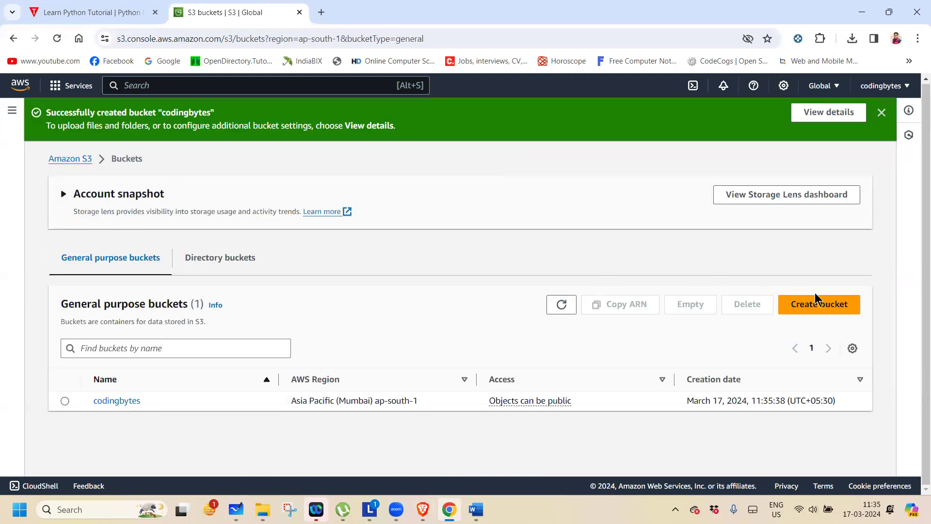
# Start a second bucket in the Asia Pacific (Mumbai) region and name it icz1.
pyautogui.click(825, 306)
pyautogui.click(147, 294)
pyautogui.write('icz1')
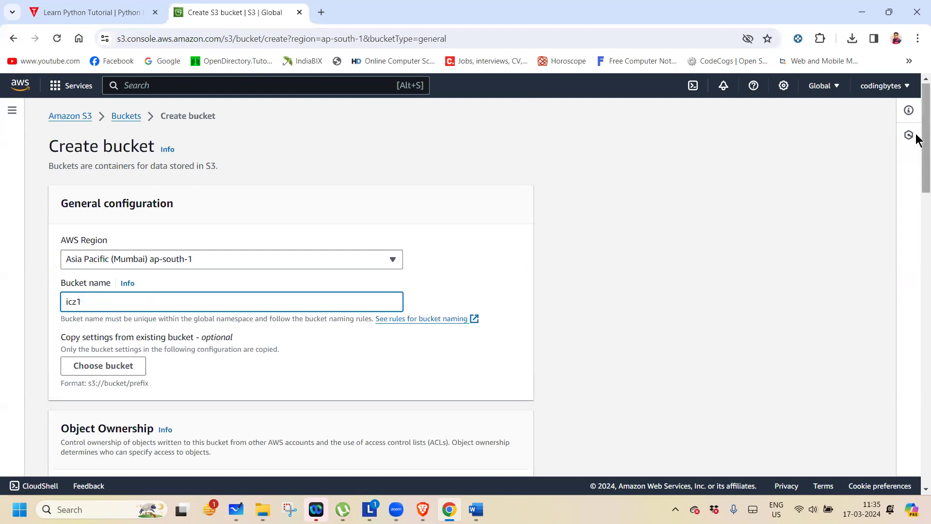
# Enable ACLs for icz1, turn off Block all public access and acknowledge the warning.
pyautogui.scroll(-1, 917, 135)
pyautogui.moveTo(918, 137); pyautogui.dragTo(919, 316)
pyautogui.click(322, 267)
pyautogui.click(77, 219)
pyautogui.click(183, 255)
# Create the icz1 bucket, leaving versioning disabled and the remaining settings at their defaults.
pyautogui.moveTo(917, 333); pyautogui.dragTo(918, 359)
pyautogui.scroll(1, 95, 206)
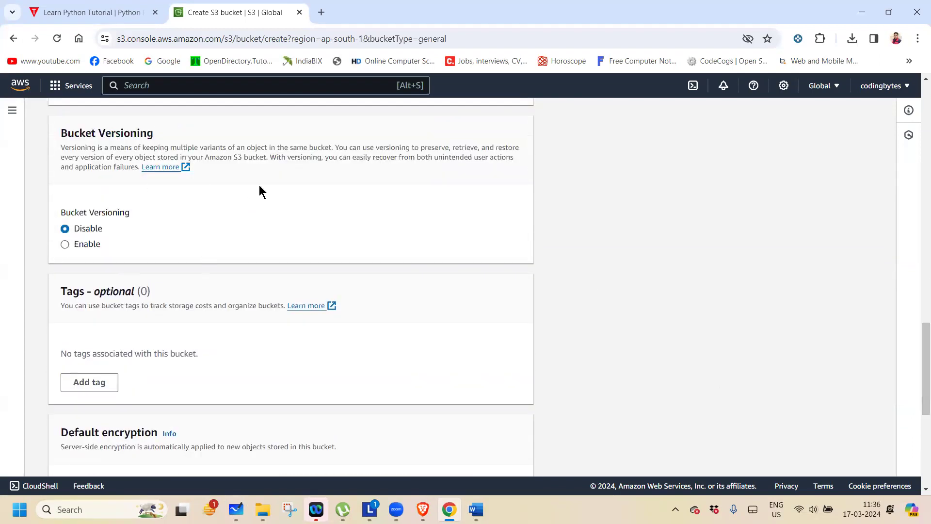
pyautogui.moveTo(917, 349); pyautogui.dragTo(918, 449)
pyautogui.click(483, 453)
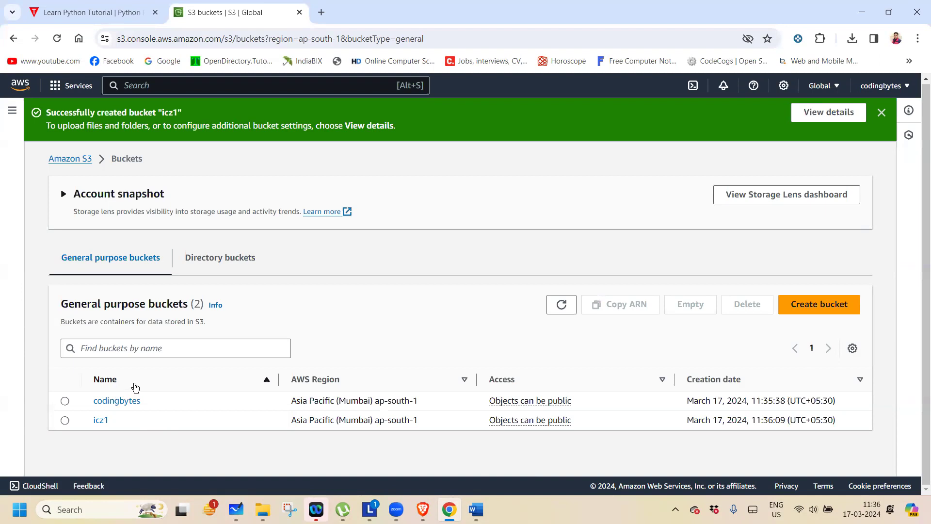
# Open the codingbytes bucket's management settings, review the lifecycle and replication rules sections, and start a new replication rule.
pyautogui.click(107, 409)
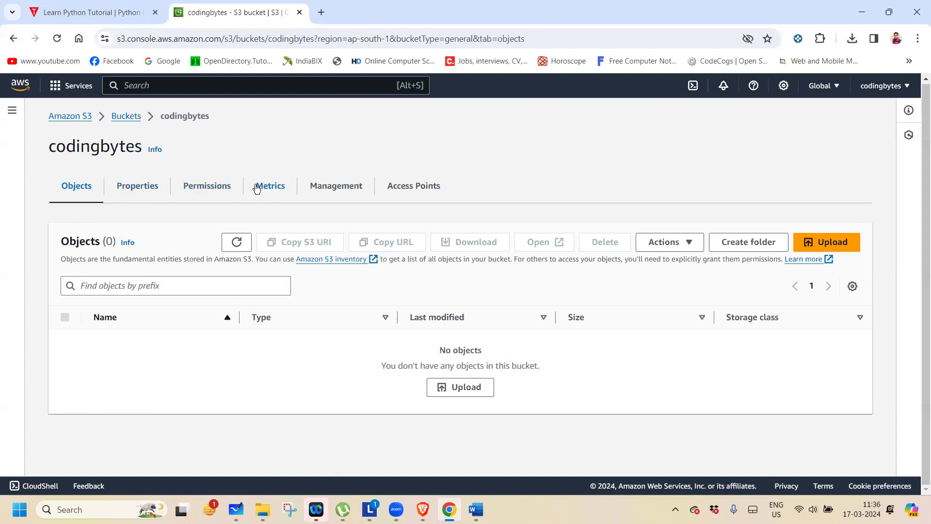
pyautogui.click(338, 188)
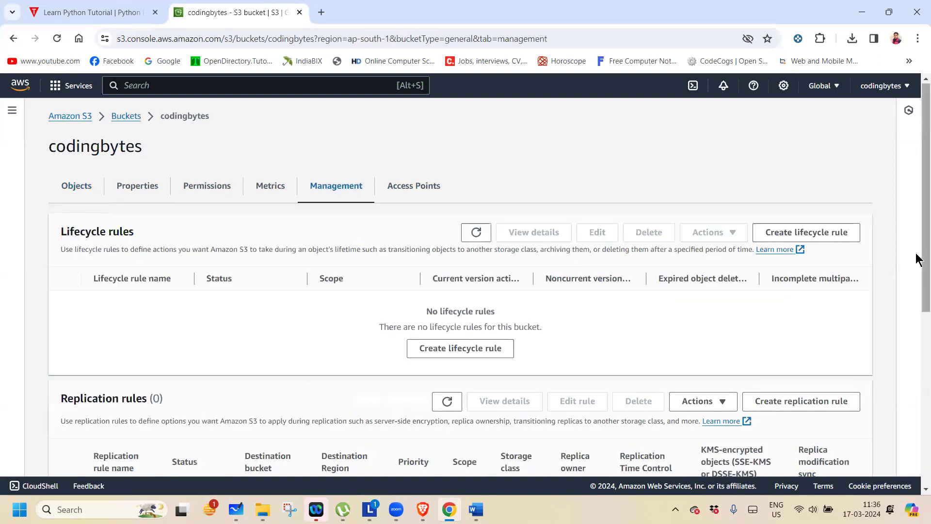
pyautogui.scroll(-2, 916, 255)
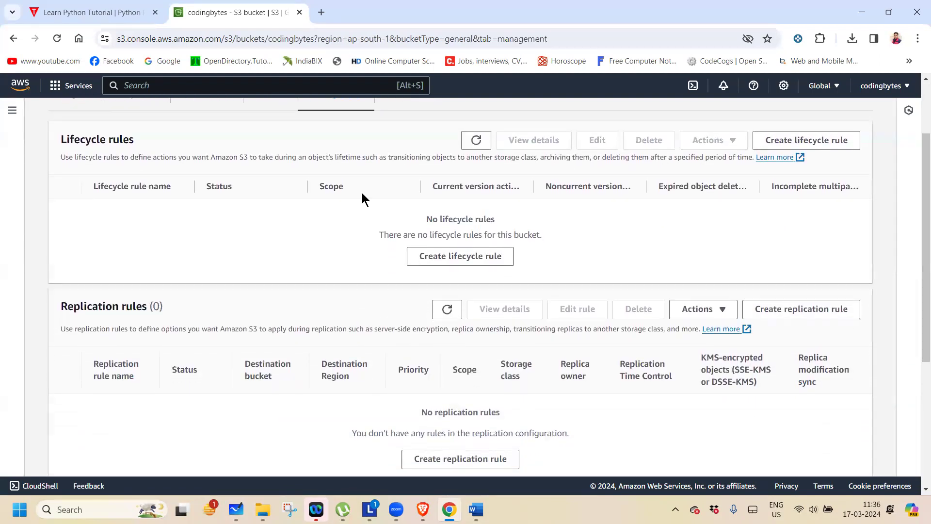
pyautogui.moveTo(59, 140); pyautogui.dragTo(124, 144)
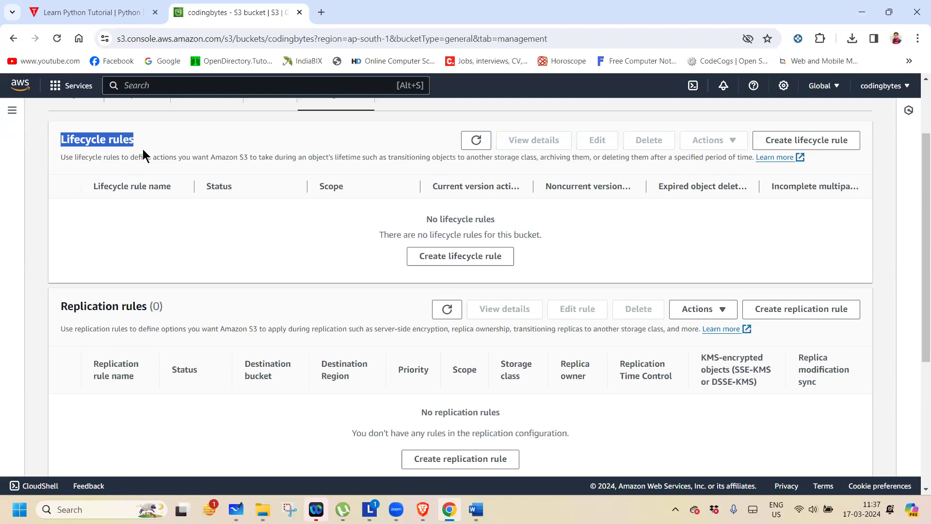
pyautogui.click(63, 310)
pyautogui.moveTo(84, 308); pyautogui.dragTo(171, 308)
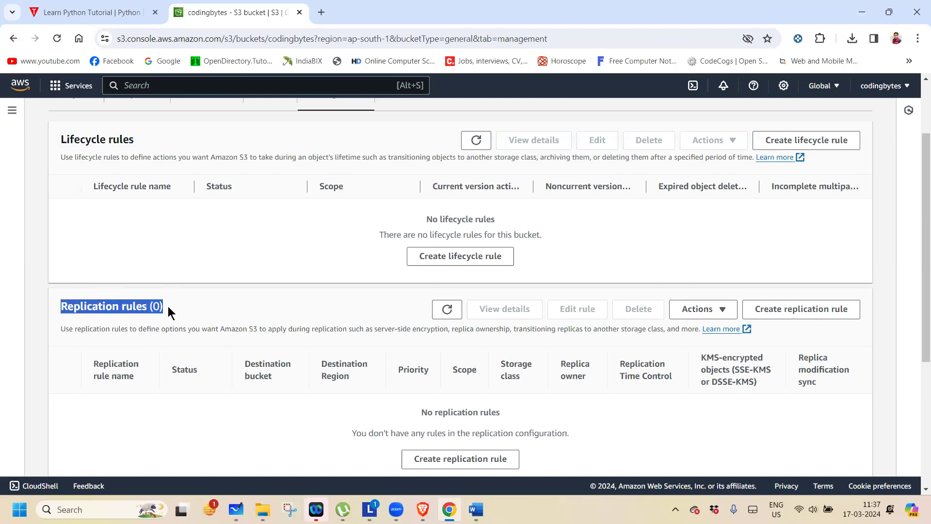
pyautogui.click(781, 308)
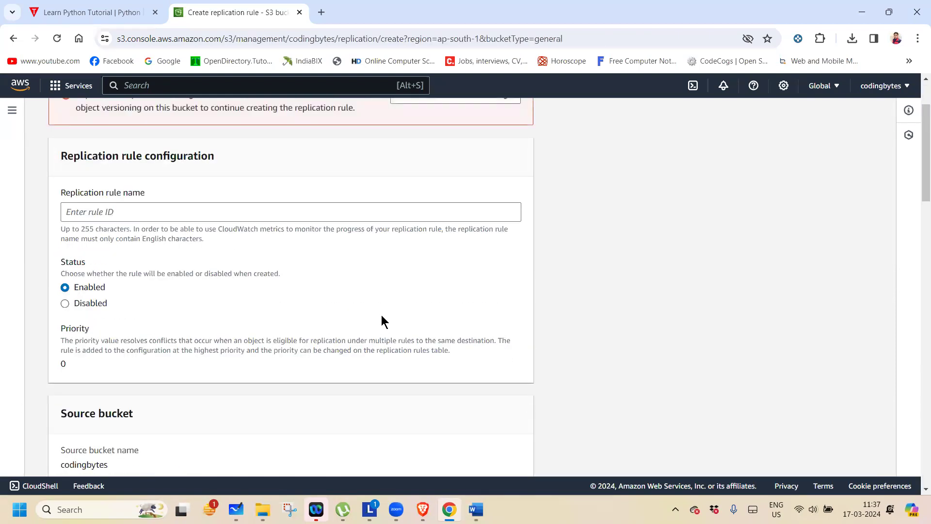
# Read the versioning requirement for replication and enable versioning on the source bucket.
pyautogui.scroll(2, 917, 126)
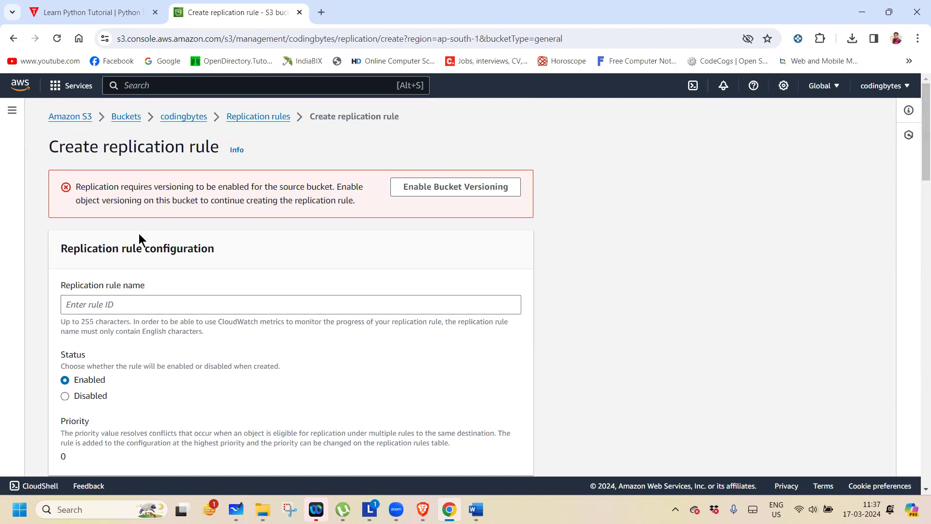
pyautogui.moveTo(76, 189); pyautogui.dragTo(324, 190)
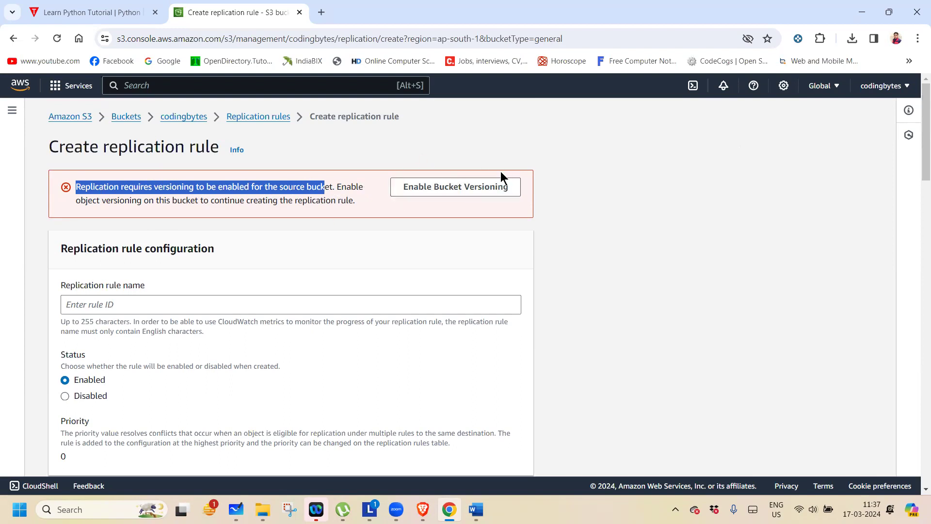
pyautogui.click(458, 185)
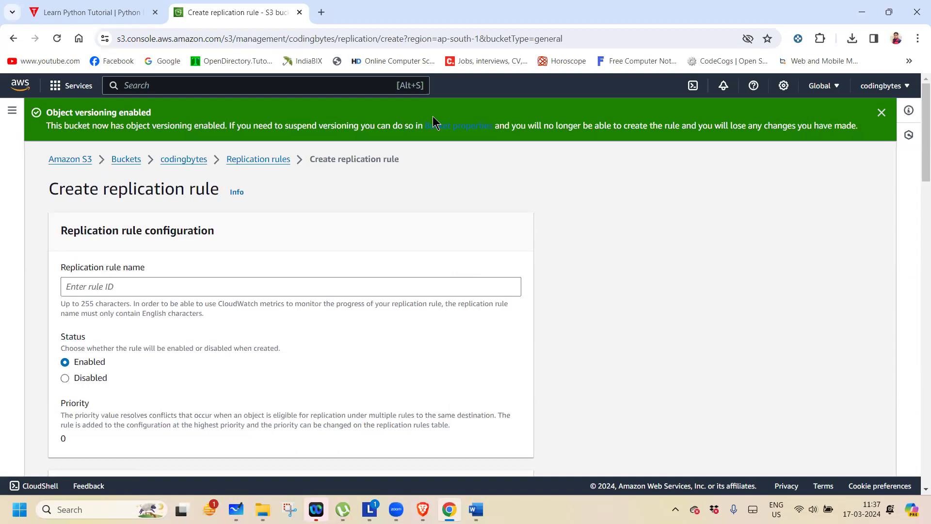
# Name the replication rule copydata.
pyautogui.moveTo(918, 138)
pyautogui.mouseDown()
pyautogui.moveTo(918, 152)
pyautogui.moveTo(917, 144)
pyautogui.mouseUp()
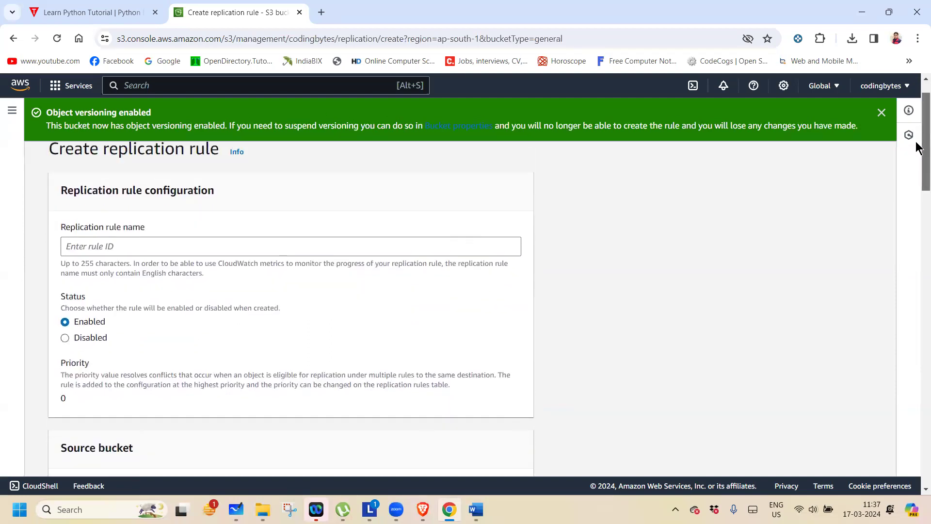
pyautogui.click(92, 240)
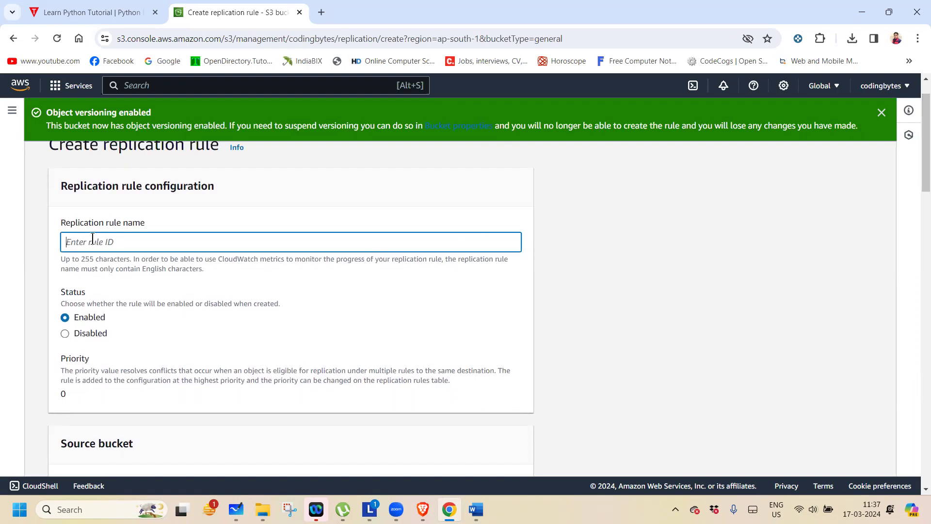
pyautogui.write('copydata')
# Review the source bucket's name and region, and apply the replication rule to all objects in the bucket.
pyautogui.moveTo(918, 175); pyautogui.dragTo(918, 236)
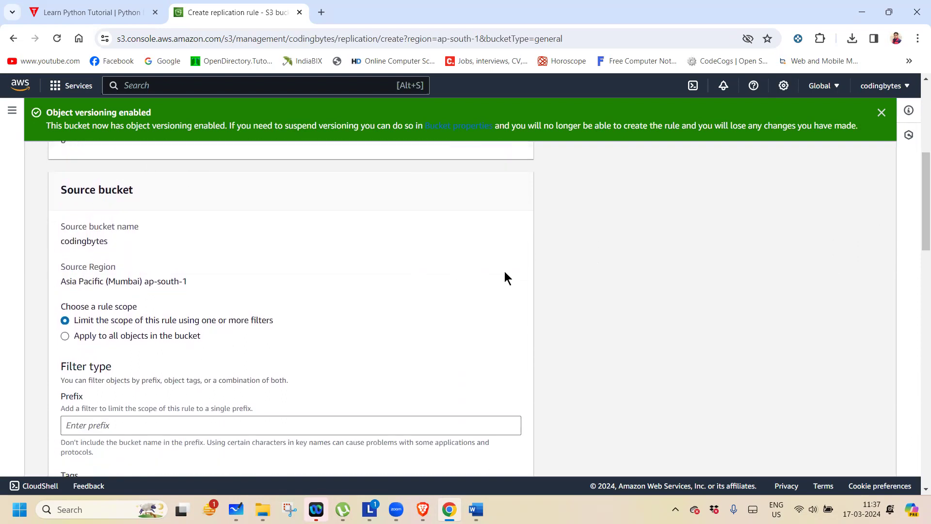
pyautogui.moveTo(918, 224); pyautogui.dragTo(918, 247)
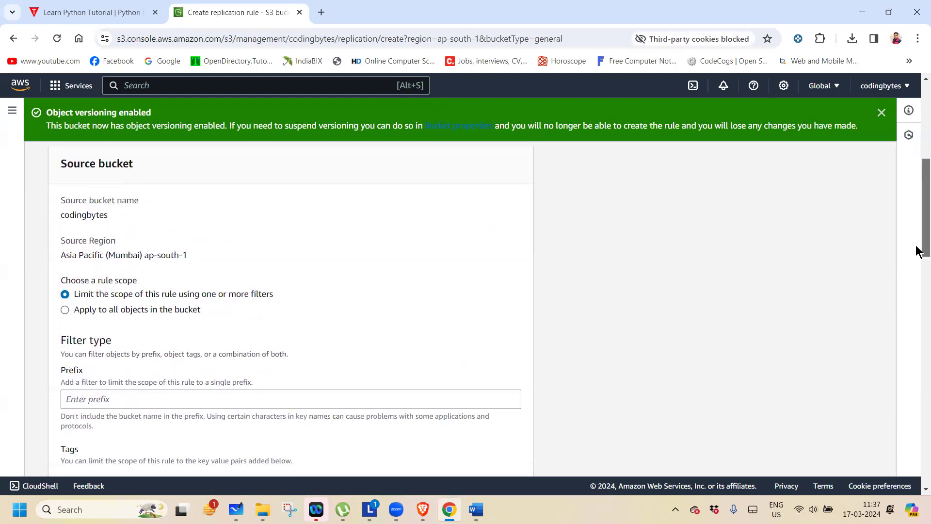
pyautogui.moveTo(59, 254); pyautogui.dragTo(171, 260)
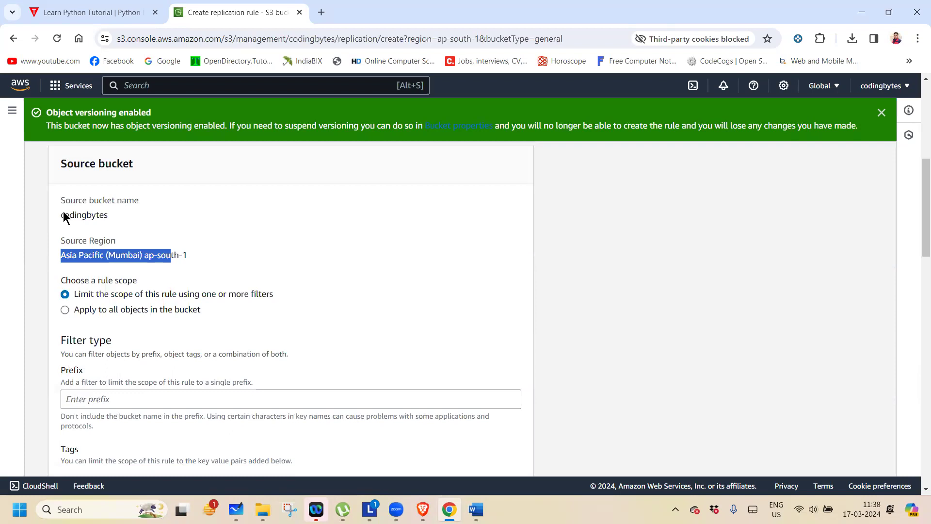
pyautogui.moveTo(63, 212); pyautogui.dragTo(129, 217)
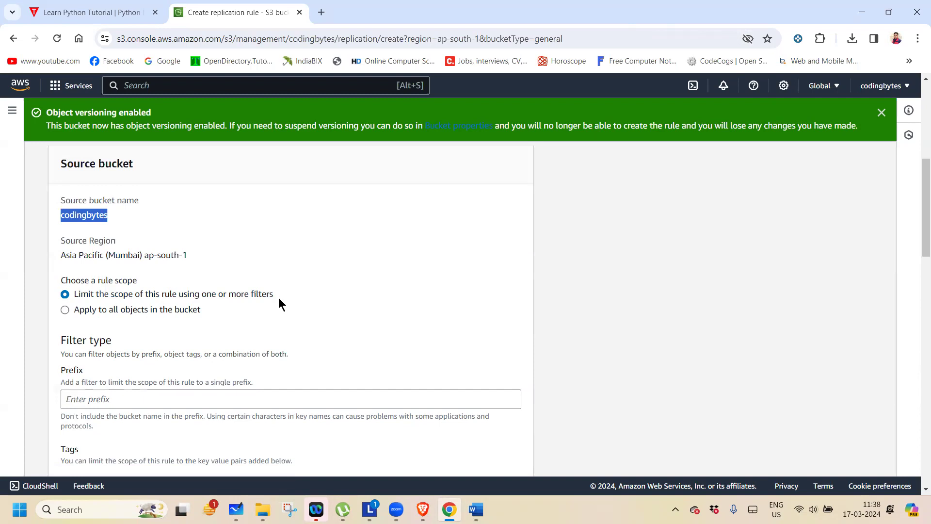
pyautogui.click(121, 307)
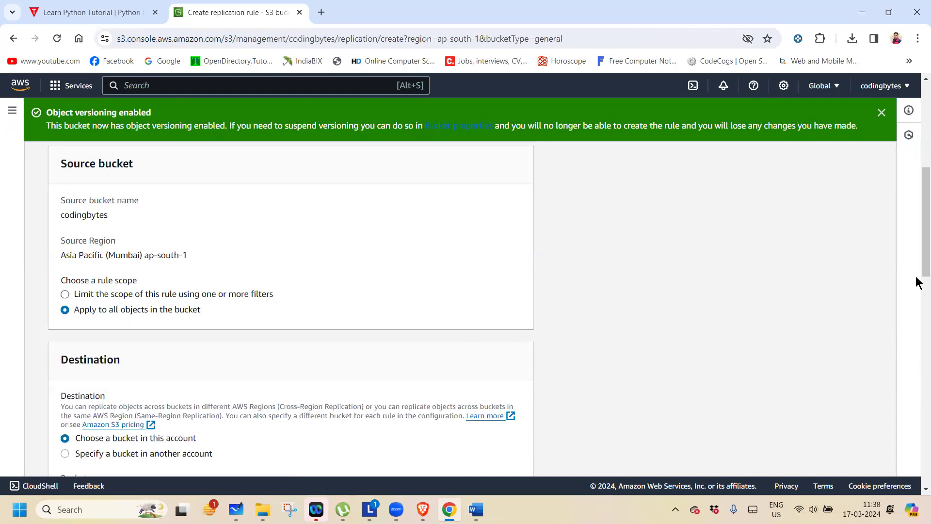
# Examine the fields for a destination bucket in another account, and return to choosing a bucket in this account.
pyautogui.scroll(-2, 919, 279)
pyautogui.scroll(-2, 918, 274)
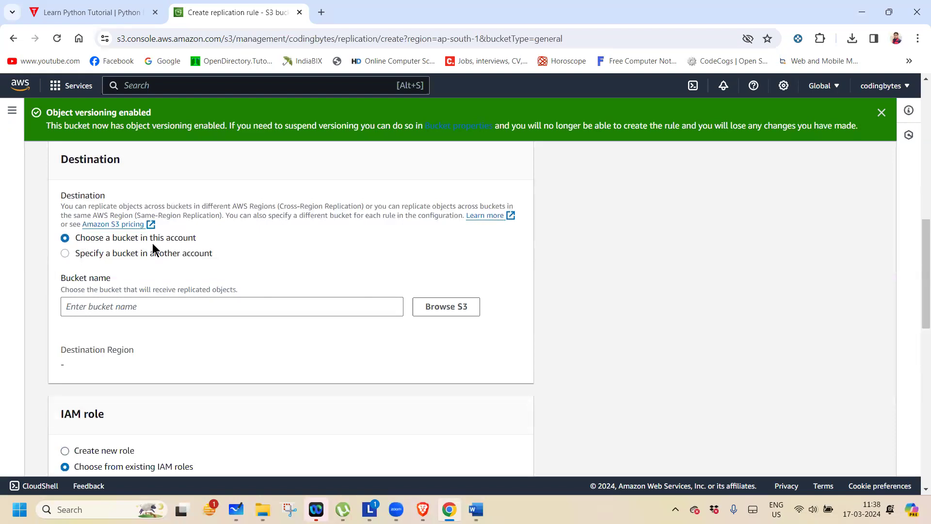
pyautogui.click(66, 253)
pyautogui.click(95, 296)
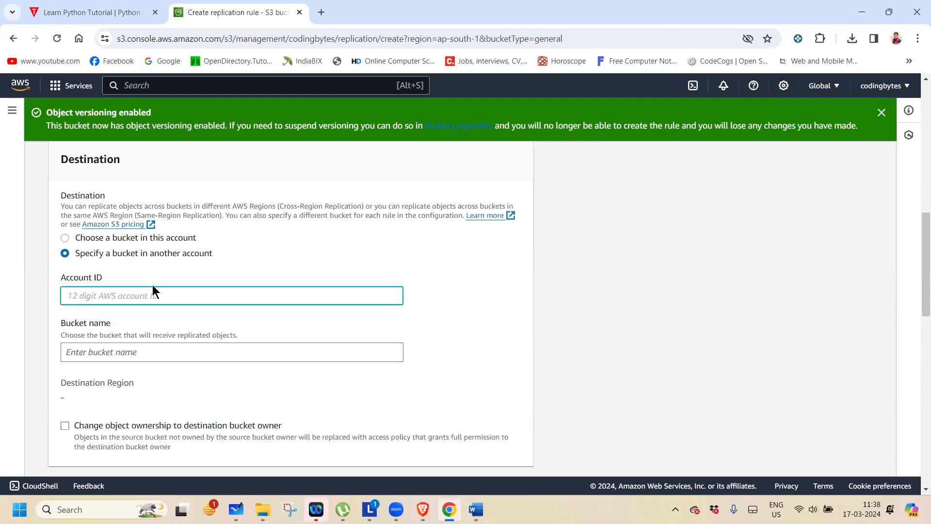
pyautogui.click(79, 347)
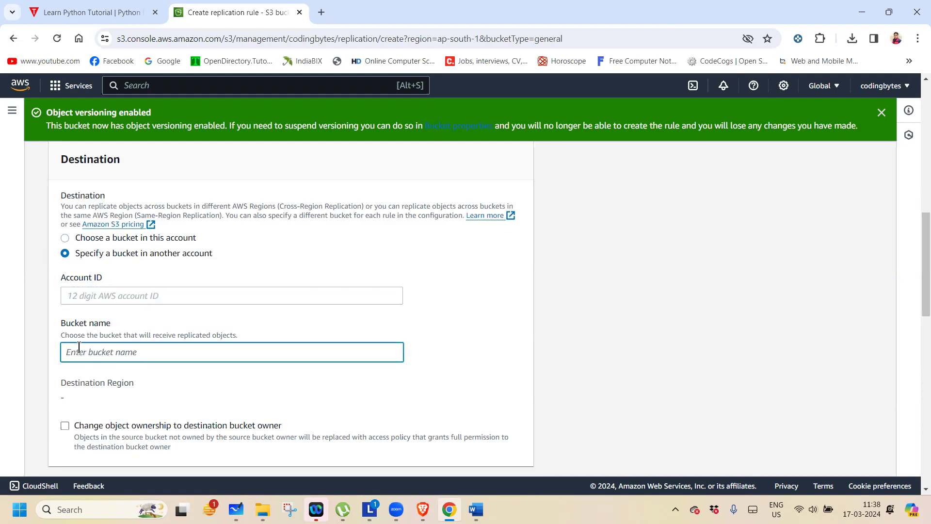
pyautogui.click(65, 243)
pyautogui.click(64, 237)
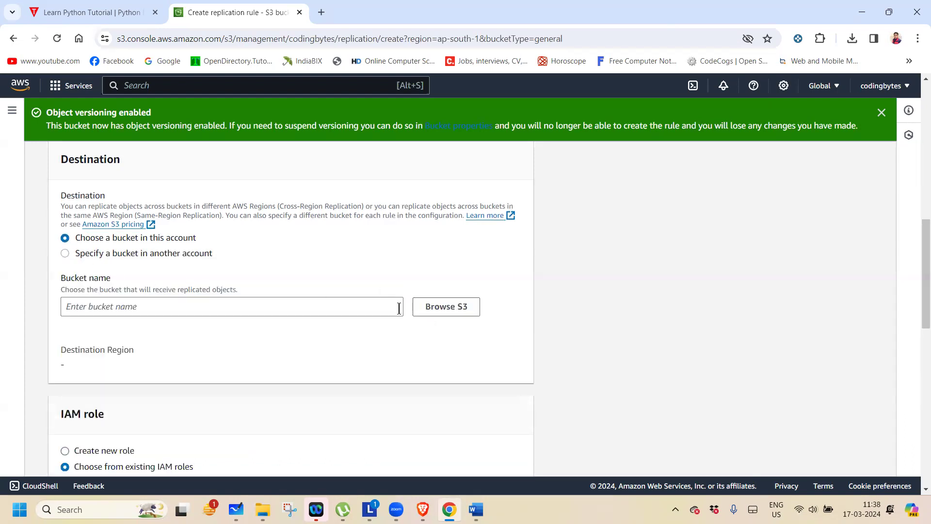
# Enter icz1 as the destination bucket, retry the versioning check, and enable versioning on it.
pyautogui.click(328, 305)
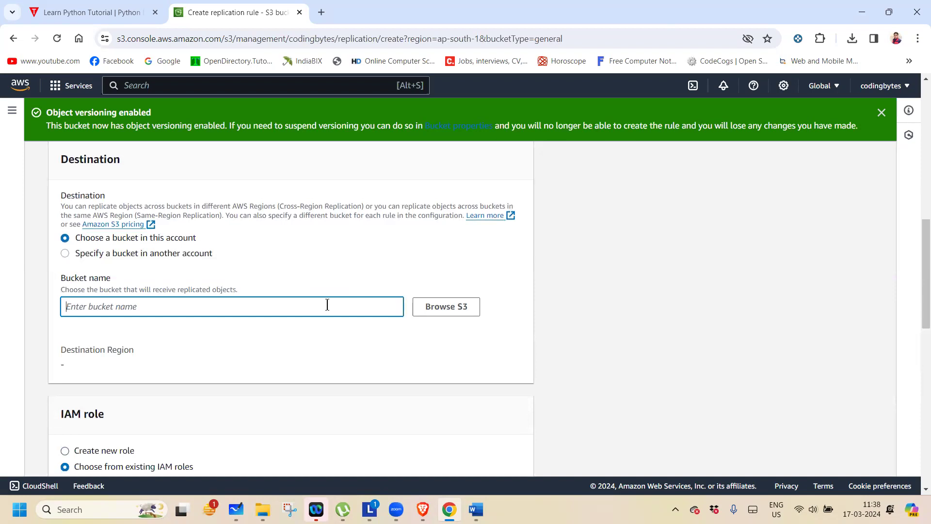
pyautogui.write('icz1')
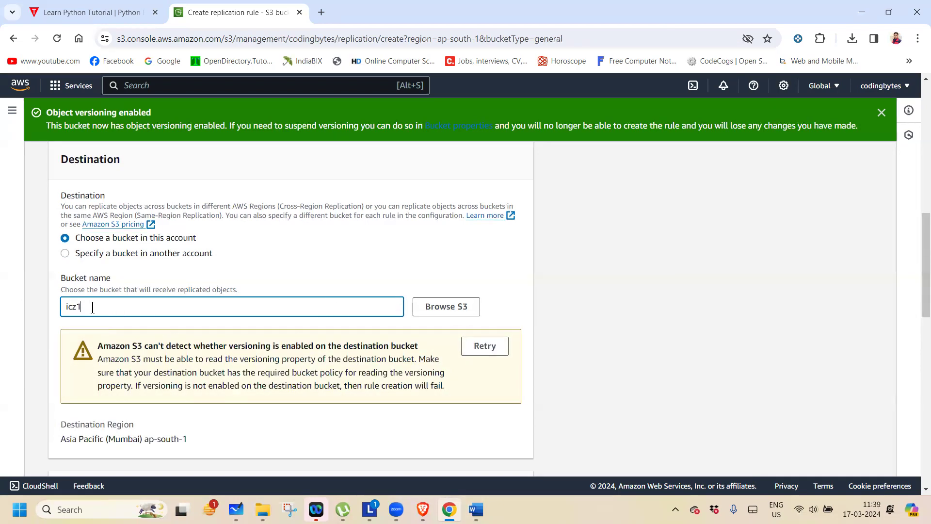
pyautogui.moveTo(132, 347); pyautogui.dragTo(433, 342)
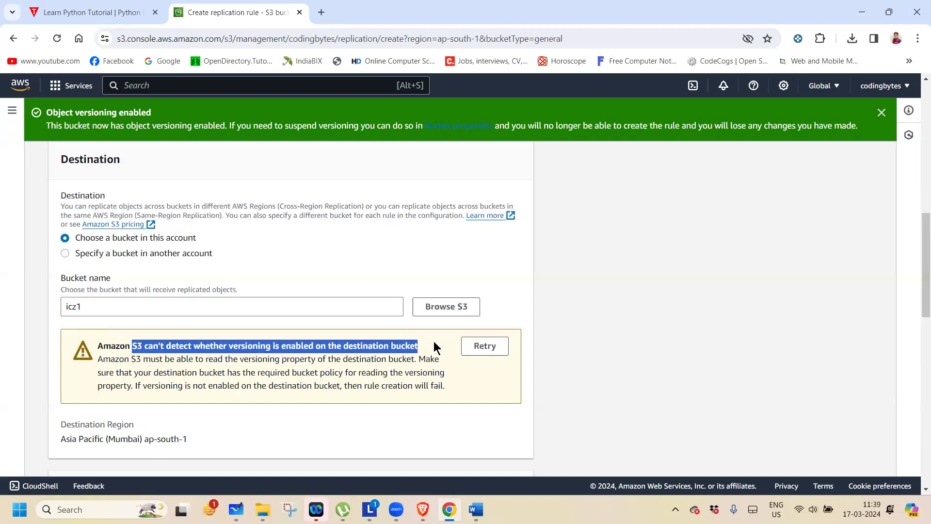
pyautogui.click(482, 346)
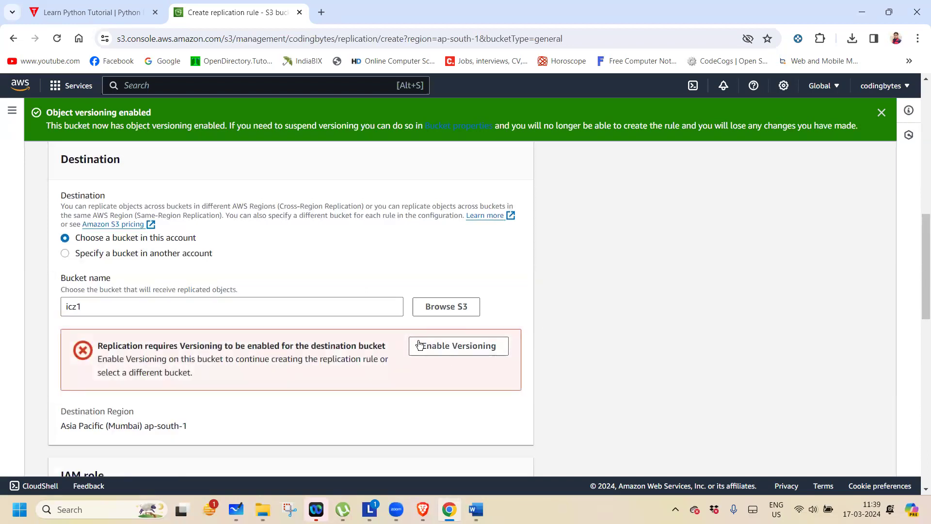
pyautogui.click(446, 345)
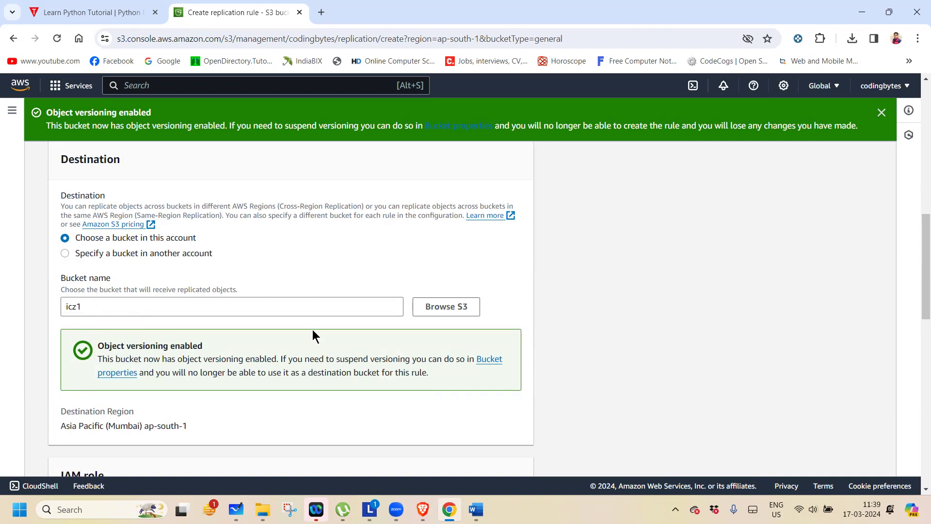
# Browse the account's S3 buckets and choose icz1 as the destination path.
pyautogui.click(429, 312)
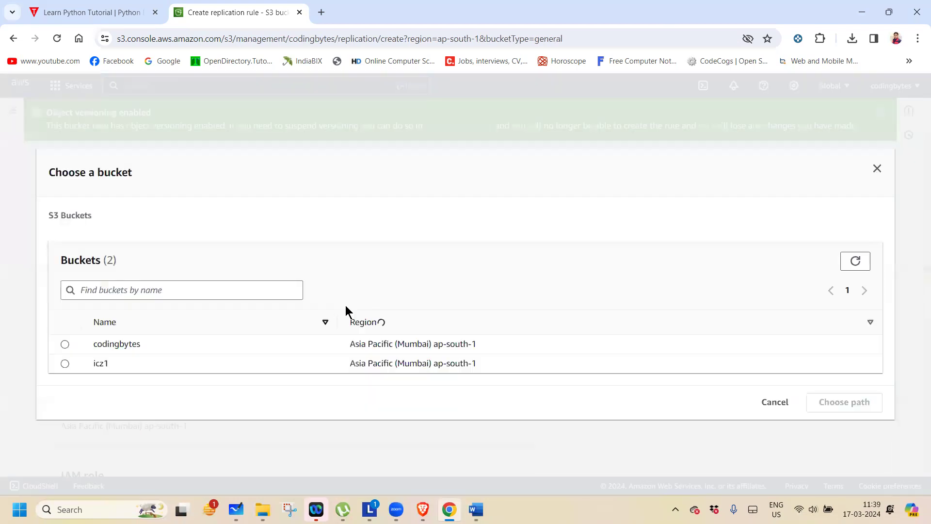
pyautogui.click(65, 364)
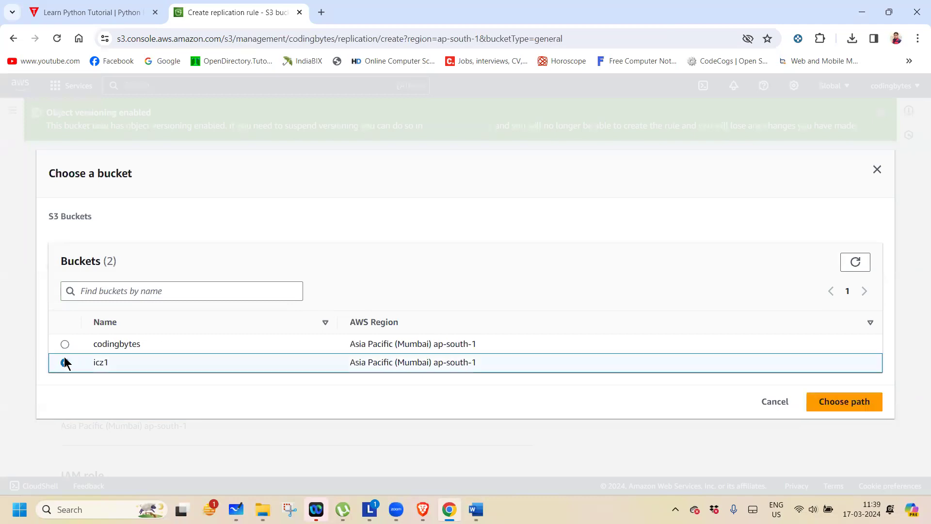
pyautogui.click(853, 402)
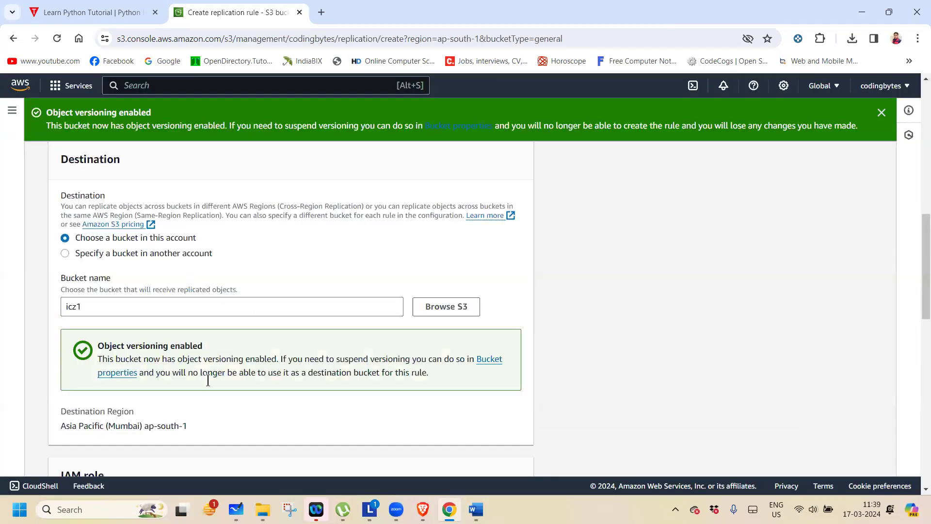
# Assign the existing IAM role s3crr_role_for_codingbytes to the replication rule.
pyautogui.scroll(-5, 917, 310)
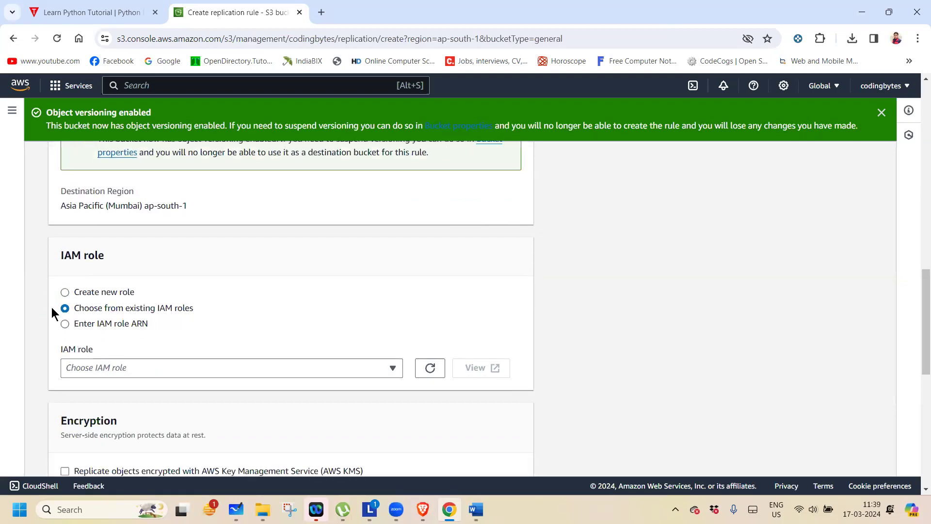
pyautogui.click(393, 368)
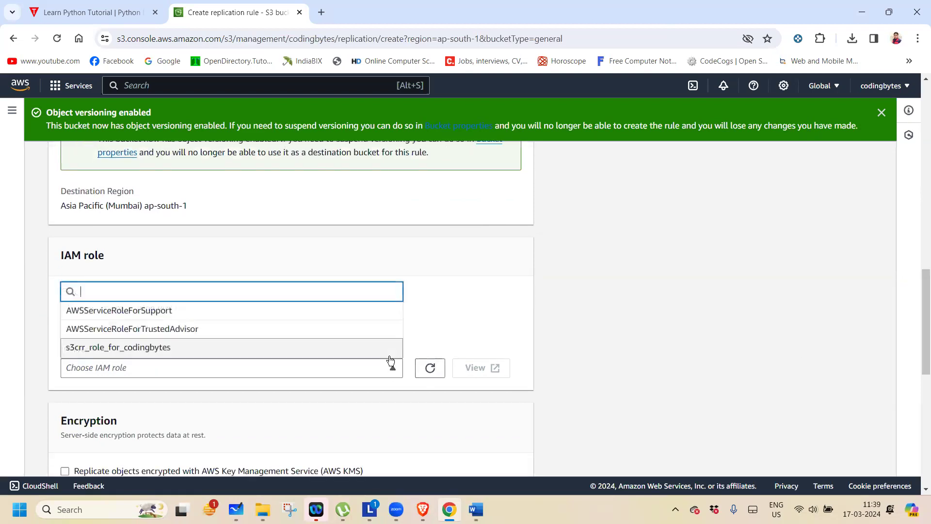
pyautogui.click(129, 348)
# Try out Replication Time Control, read its description, and enable delete marker replication.
pyautogui.moveTo(919, 307); pyautogui.dragTo(919, 334)
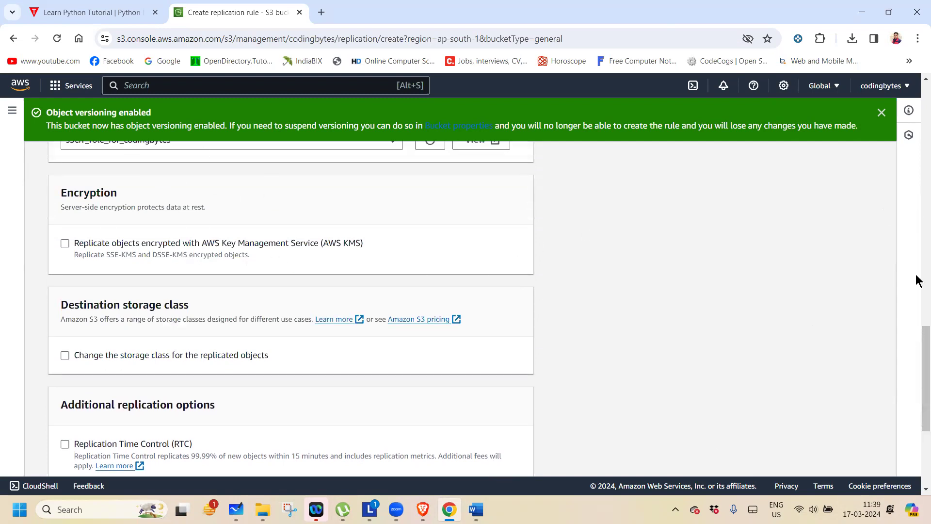
pyautogui.moveTo(917, 357); pyautogui.dragTo(918, 437)
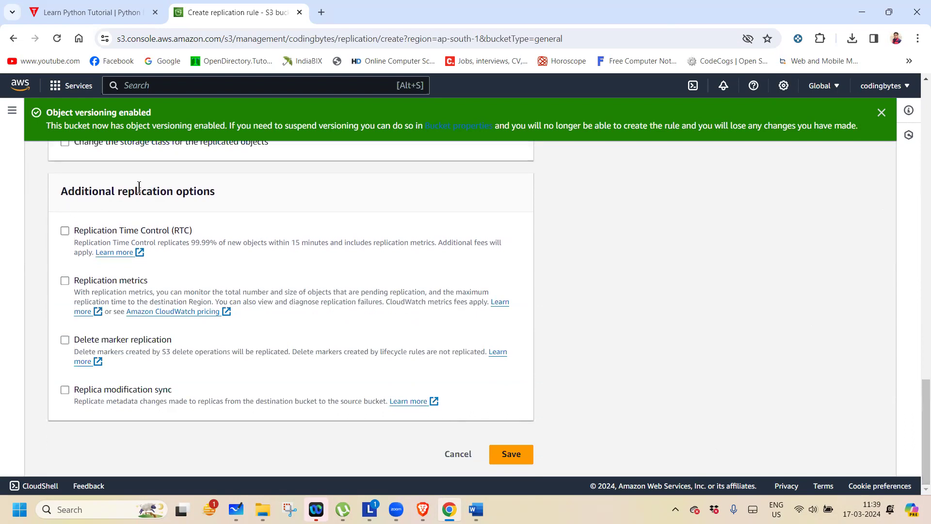
pyautogui.click(65, 231)
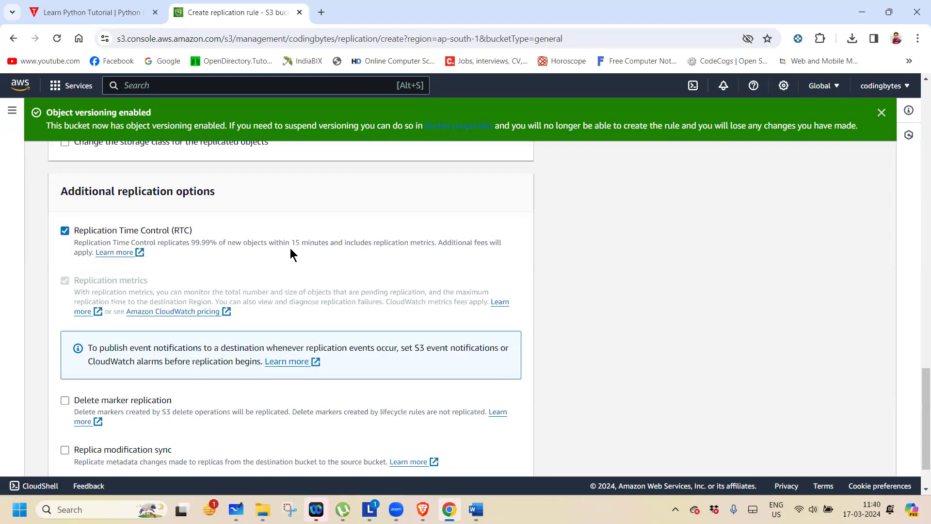
pyautogui.moveTo(275, 243); pyautogui.dragTo(381, 243)
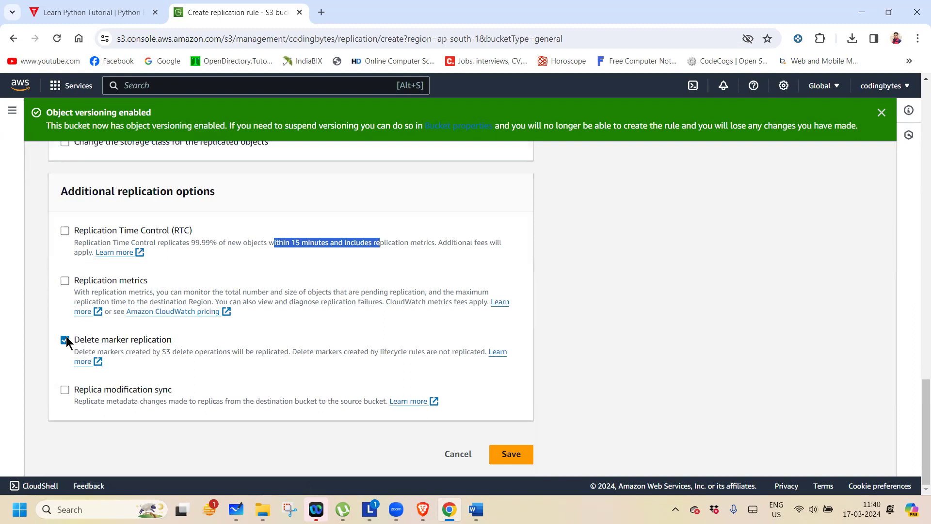
# Try out the replica modification sync and replication metrics options.
pyautogui.click(64, 389)
pyautogui.moveTo(124, 390); pyautogui.dragTo(178, 391)
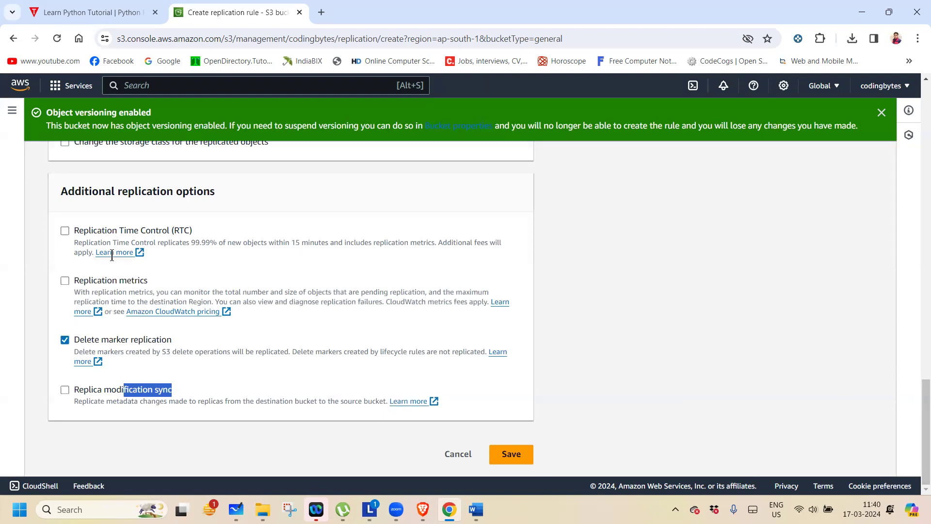
pyautogui.moveTo(75, 280); pyautogui.dragTo(144, 287)
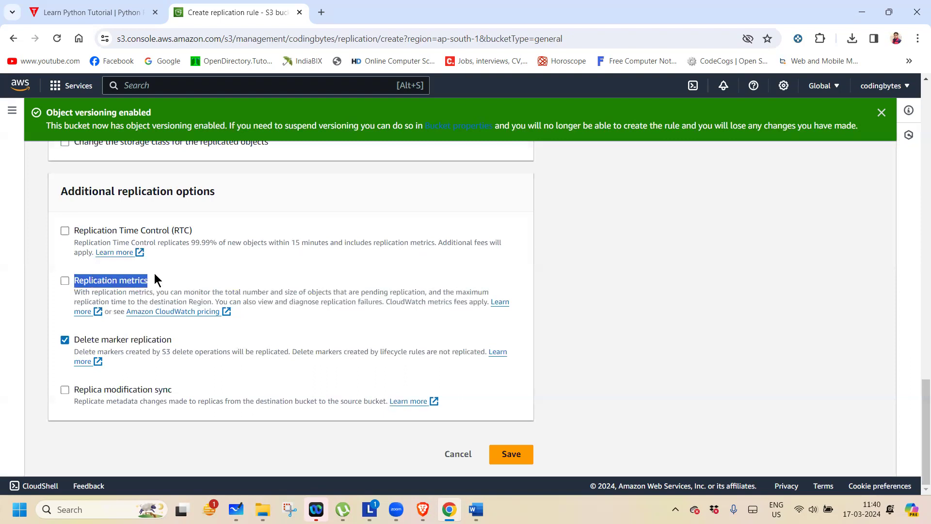
pyautogui.click(154, 280)
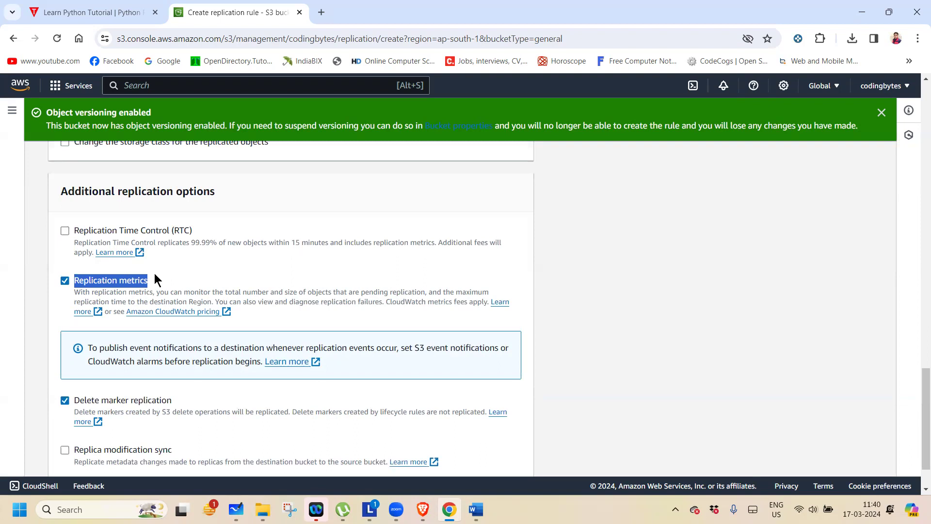
pyautogui.click(65, 282)
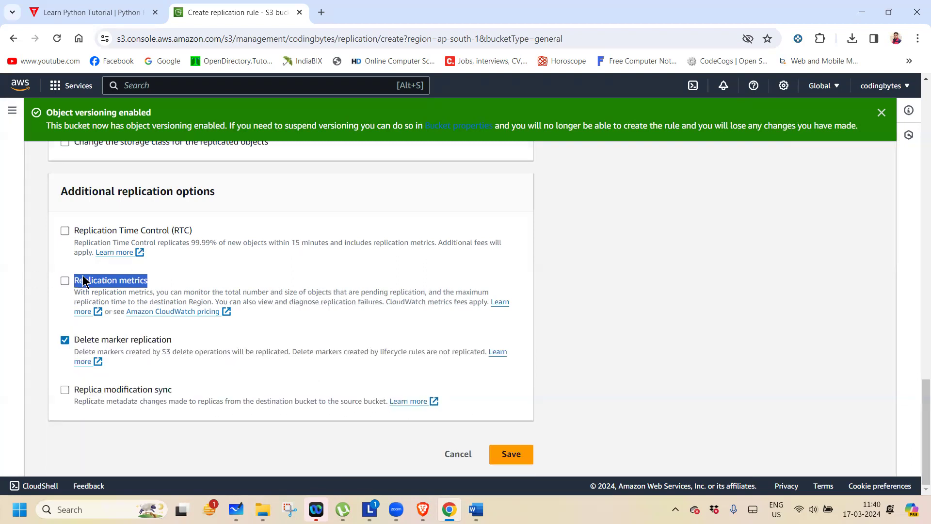
# Enable replica modification sync and Replication Time Control, and save the replication rule.
pyautogui.click(64, 390)
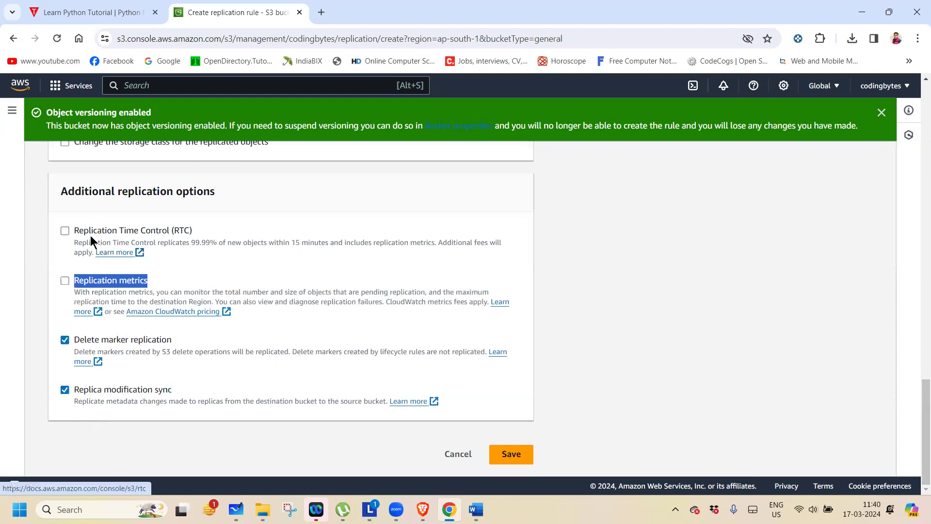
pyautogui.click(66, 230)
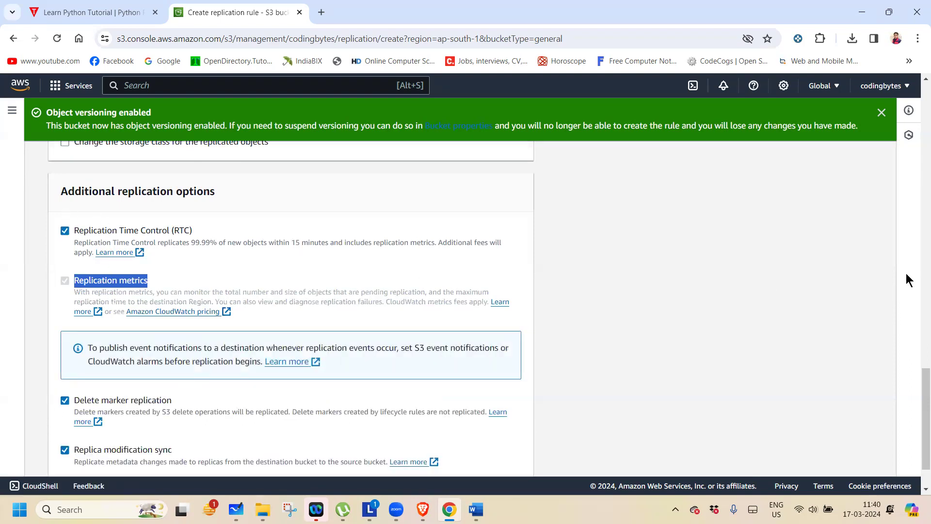
pyautogui.moveTo(924, 410)
pyautogui.mouseDown()
pyautogui.moveTo(924, 438)
pyautogui.moveTo(924, 428)
pyautogui.mouseUp()
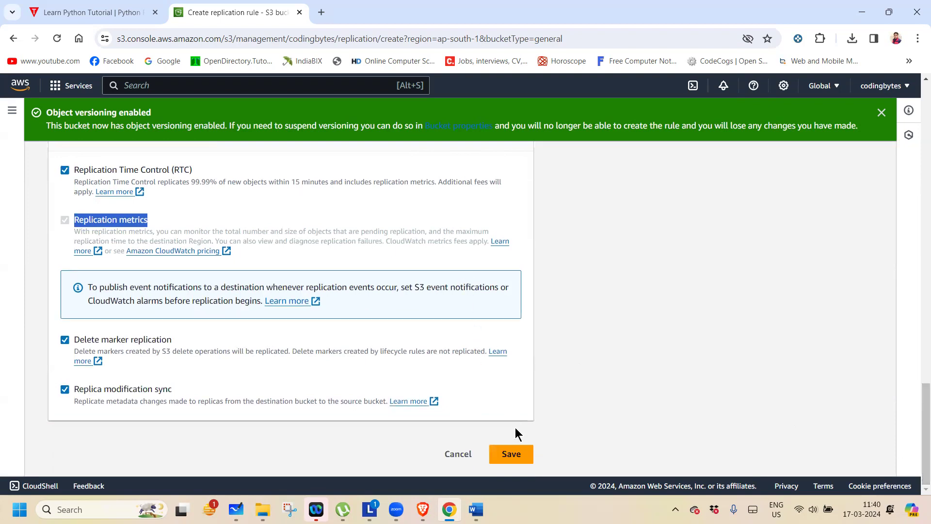
pyautogui.click(511, 453)
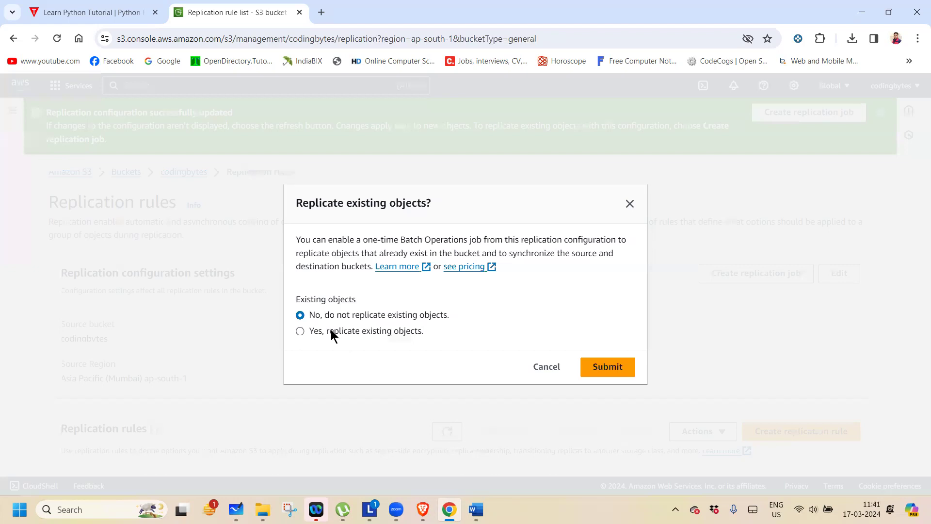
# Choose not to replicate existing objects and submit the choice.
pyautogui.click(329, 333)
pyautogui.click(325, 316)
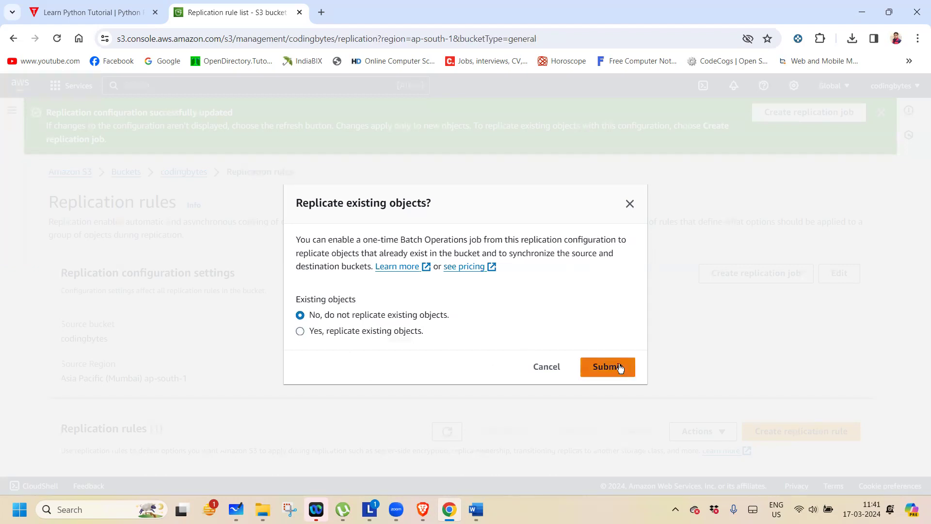
pyautogui.click(605, 368)
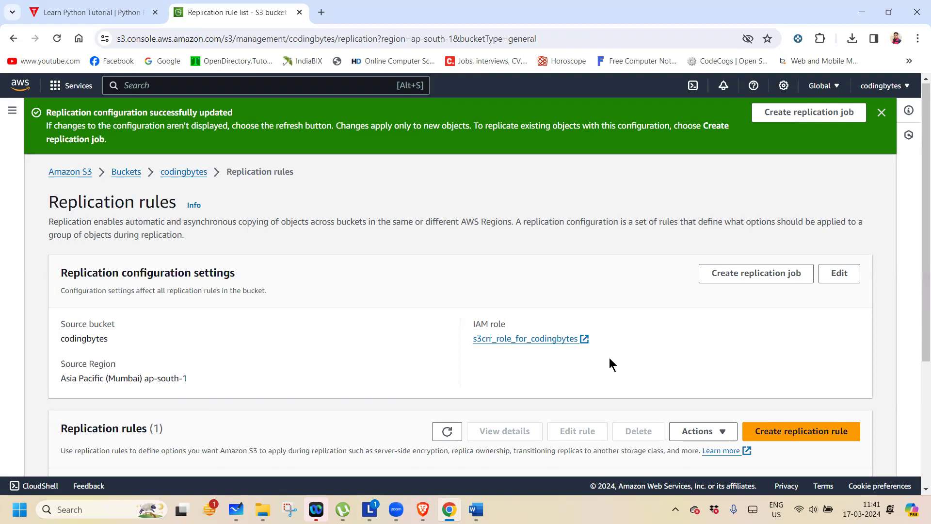
# Review the copydata rule's destination, scope and options in the replication rules list.
pyautogui.scroll(-4, 917, 291)
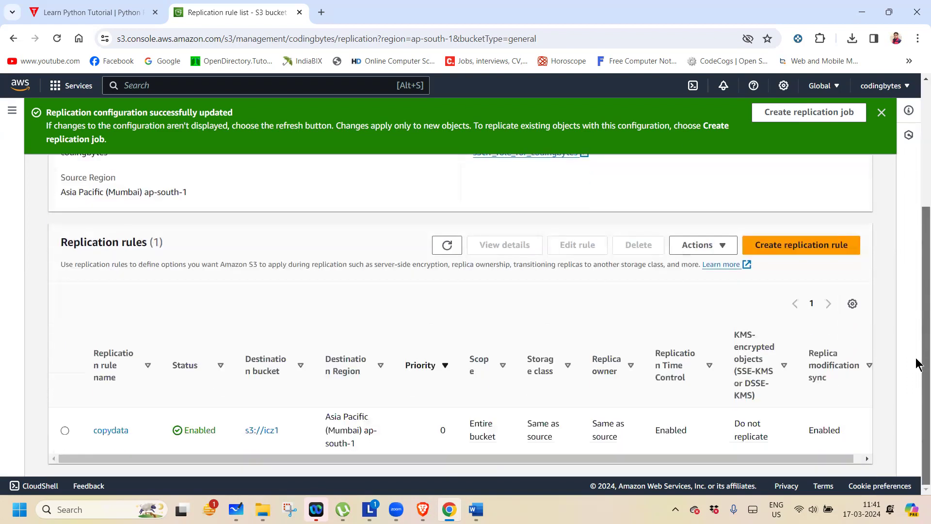
pyautogui.scroll(2, 916, 265)
pyautogui.scroll(-2, 917, 312)
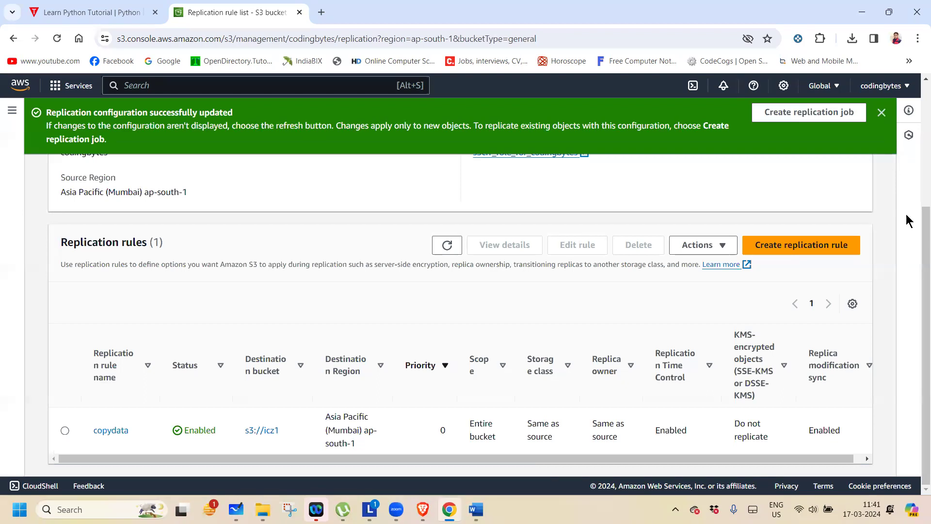
# Check the icz1 bucket's management settings for replication rules.
pyautogui.moveTo(917, 280); pyautogui.dragTo(917, 157)
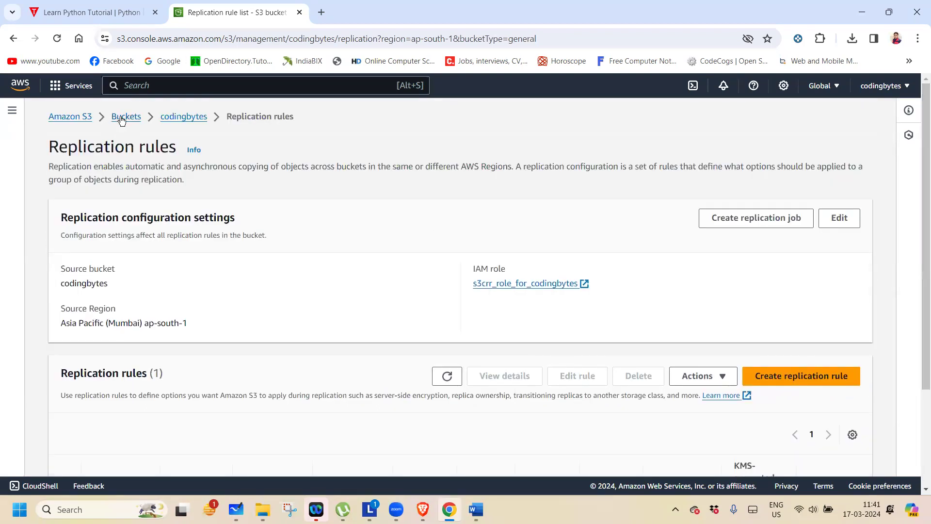
pyautogui.click(122, 118)
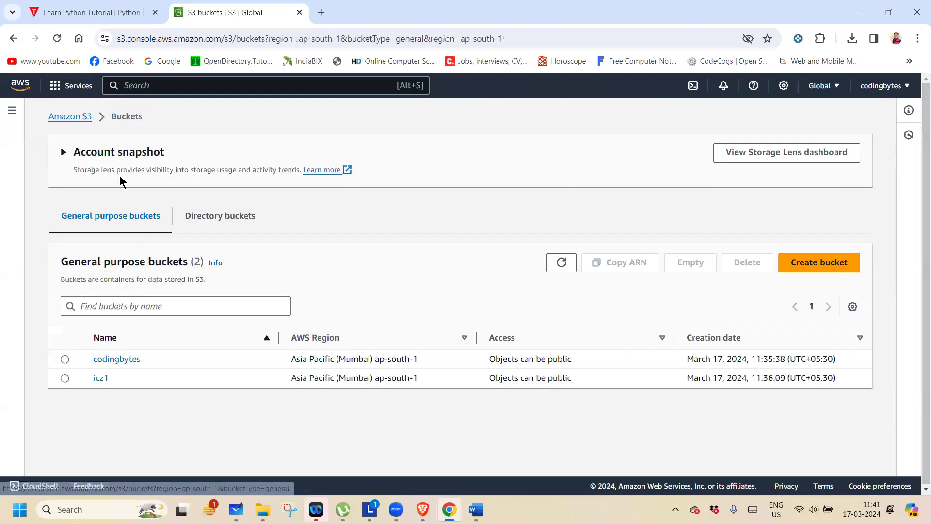
pyautogui.click(98, 381)
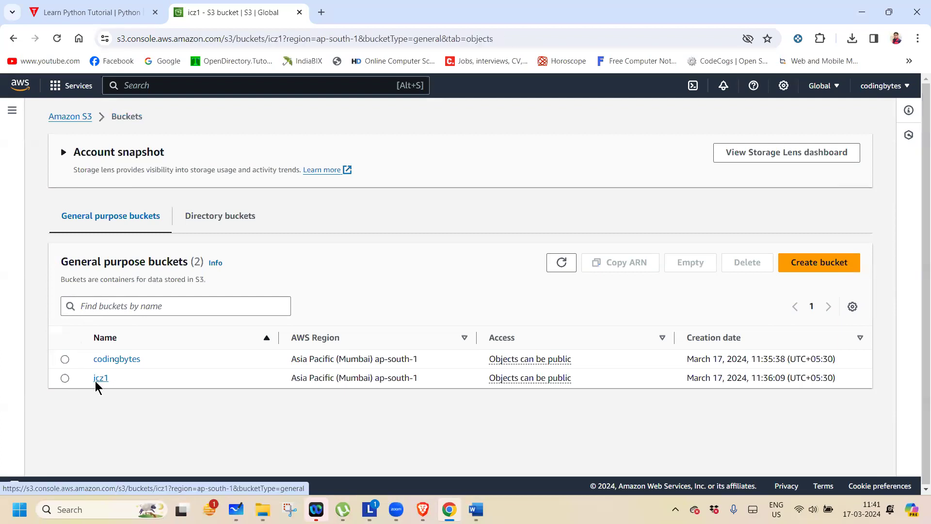
pyautogui.click(335, 188)
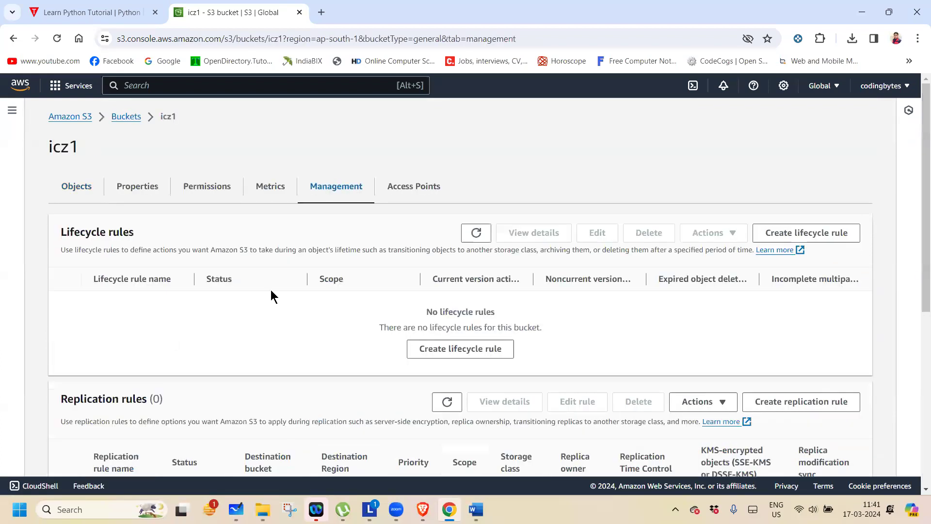
pyautogui.scroll(-3, 917, 252)
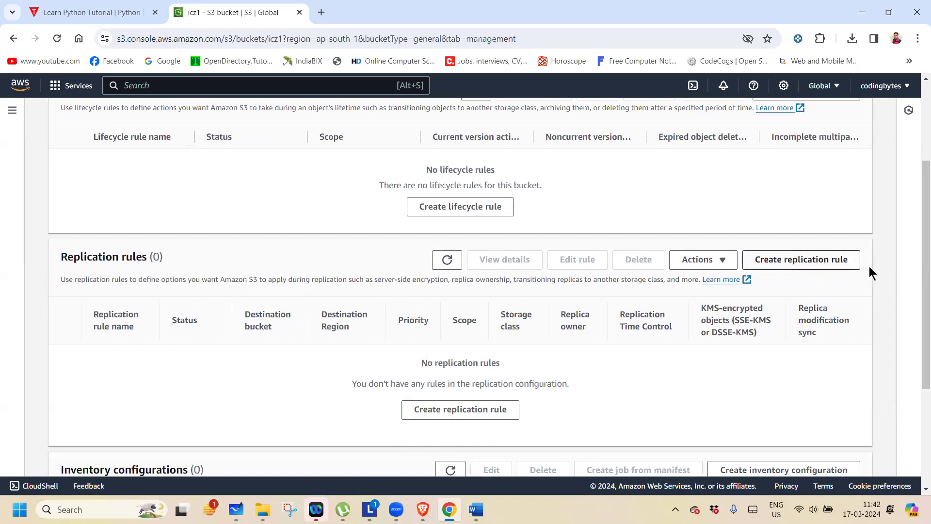
pyautogui.scroll(3, 917, 218)
# Review the copydata replication rule in the codingbytes bucket's management settings.
pyautogui.click(119, 120)
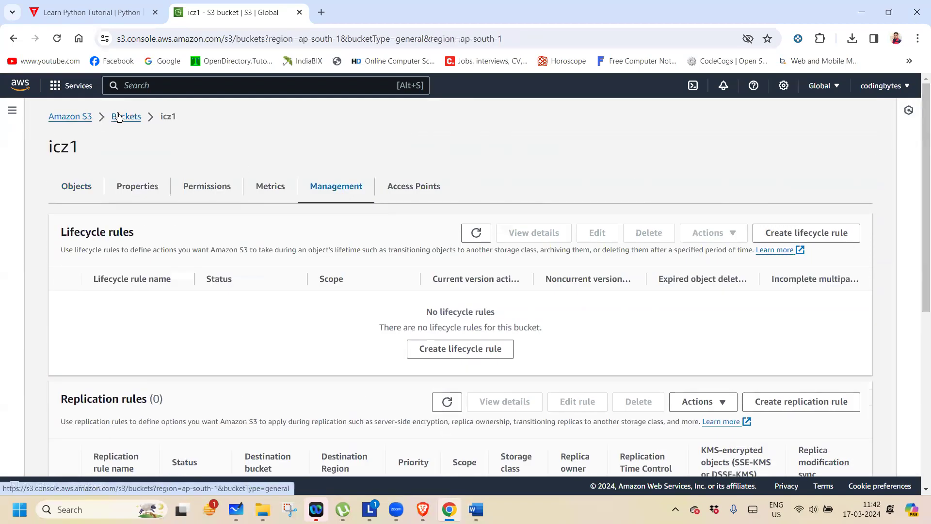
pyautogui.click(108, 364)
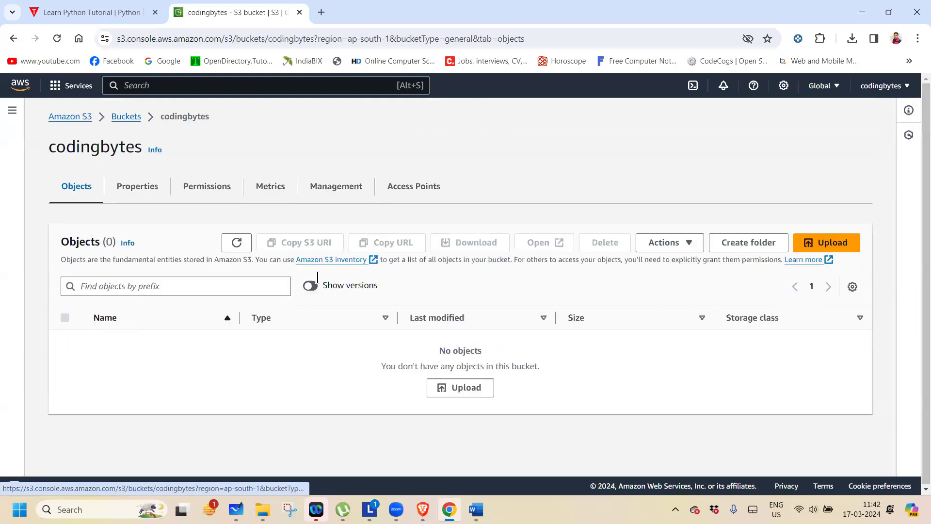
pyautogui.click(331, 191)
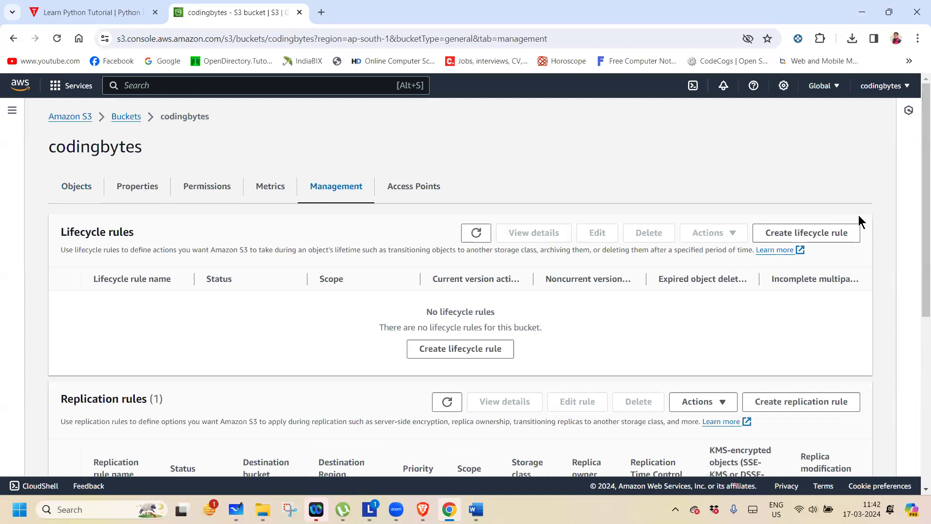
pyautogui.moveTo(915, 203); pyautogui.dragTo(917, 313)
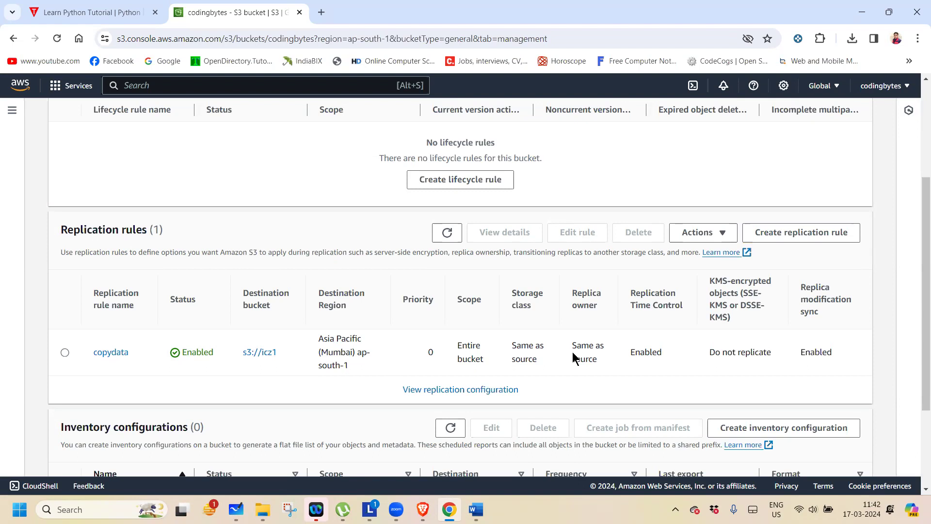
pyautogui.moveTo(917, 277); pyautogui.dragTo(918, 74)
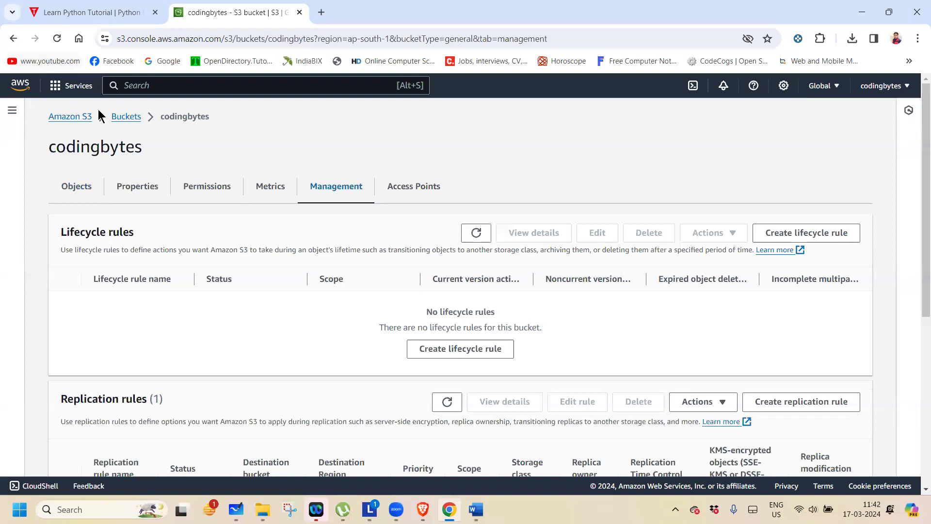
# Upload the text file a.txt from the Desktop to the codingbytes bucket and close the upload status.
pyautogui.click(126, 117)
pyautogui.click(108, 359)
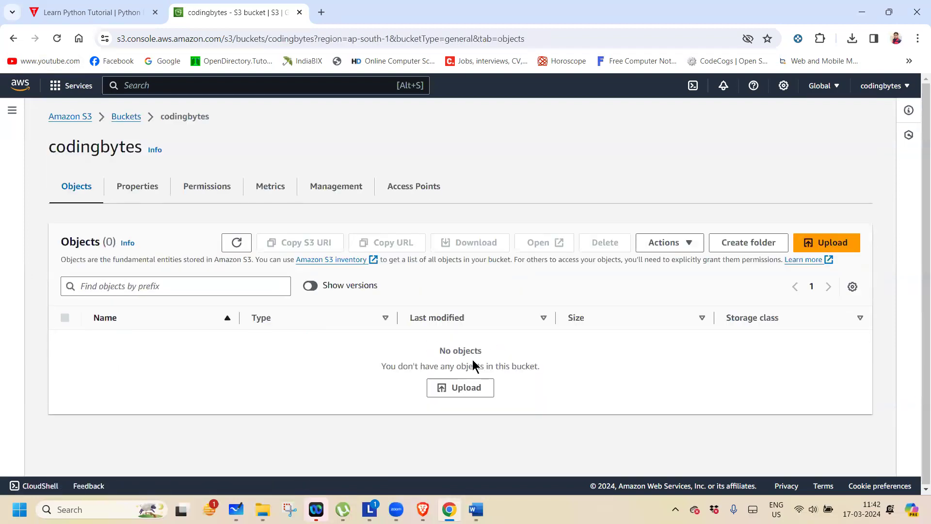
pyautogui.click(826, 242)
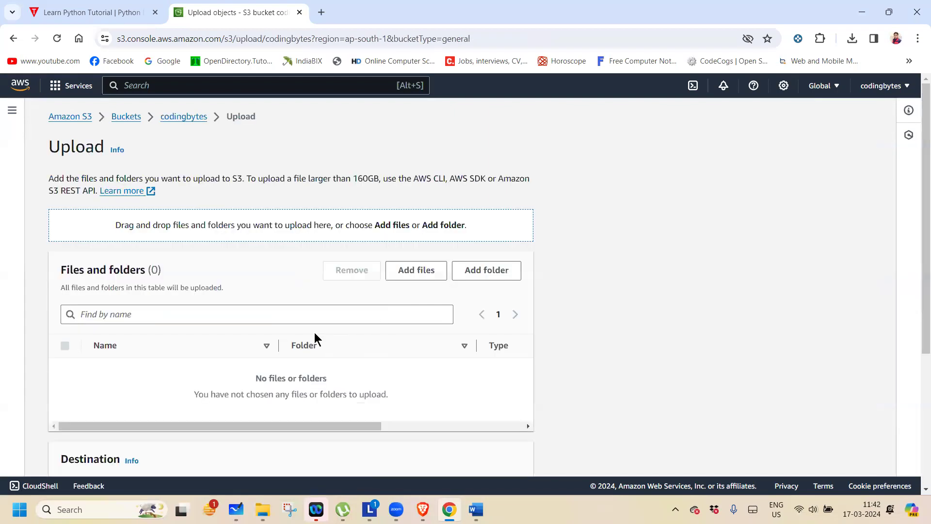
pyautogui.click(419, 270)
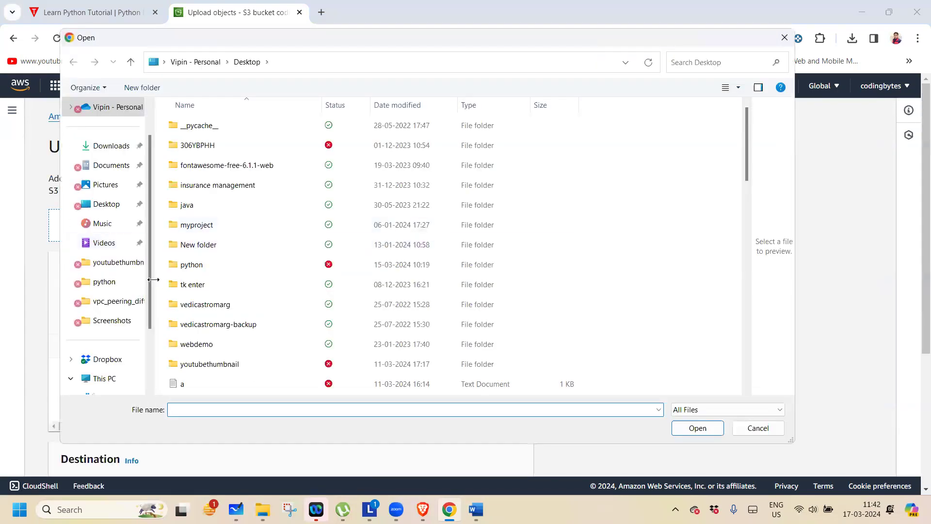
pyautogui.click(174, 383)
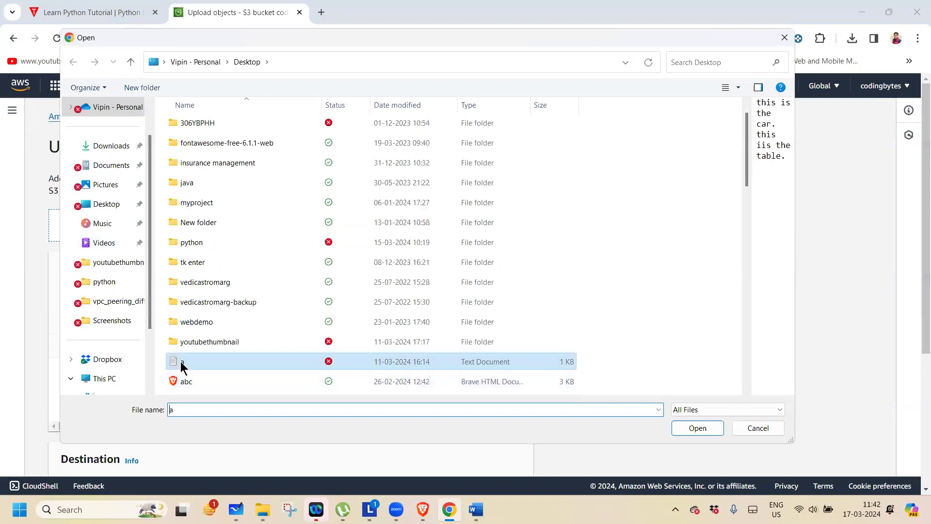
pyautogui.click(691, 429)
pyautogui.moveTo(916, 281); pyautogui.dragTo(917, 432)
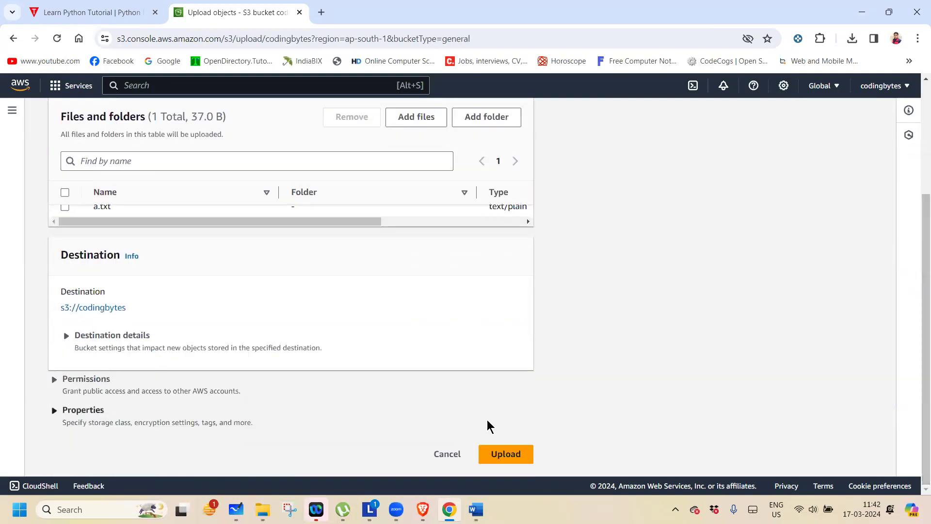
pyautogui.click(502, 455)
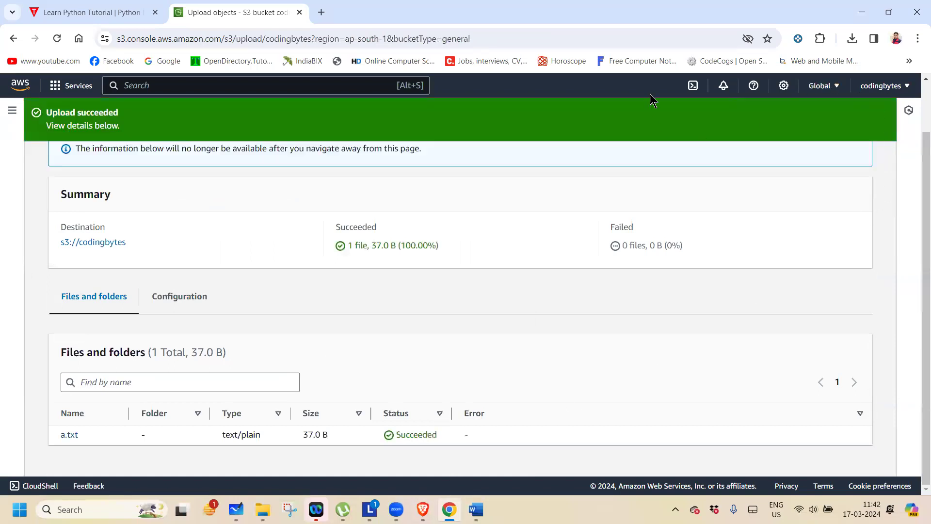
pyautogui.scroll(2, 916, 197)
pyautogui.click(849, 164)
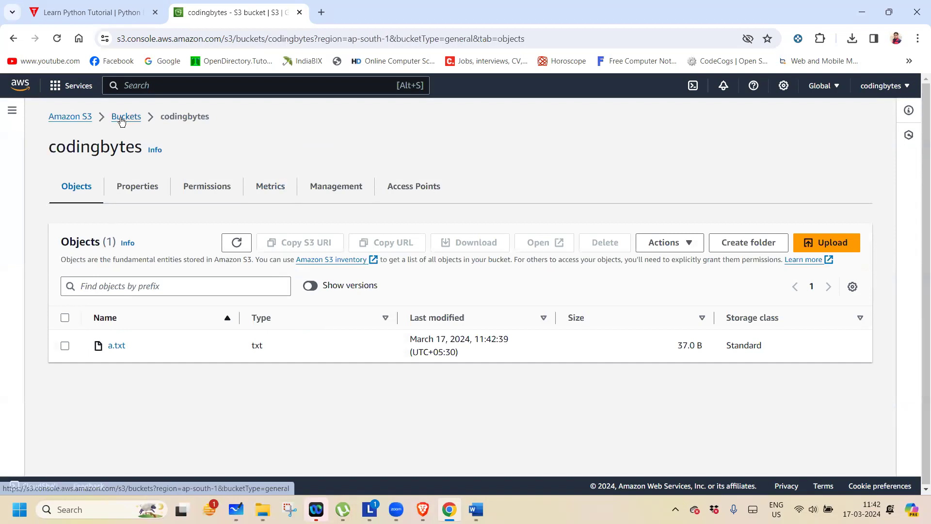
# Refresh icz1's object list to look for the a.txt copy, and check icz1's region in the bucket list.
pyautogui.click(119, 117)
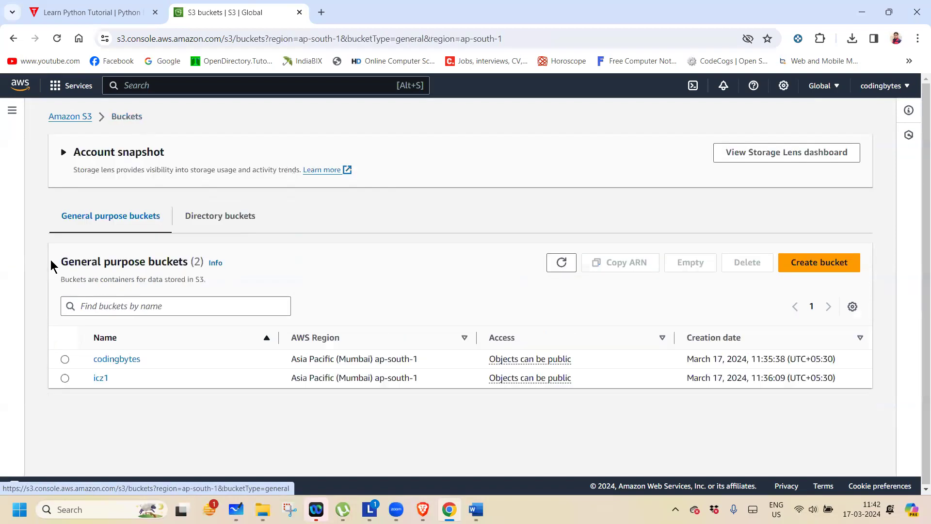
pyautogui.click(99, 379)
pyautogui.click(233, 241)
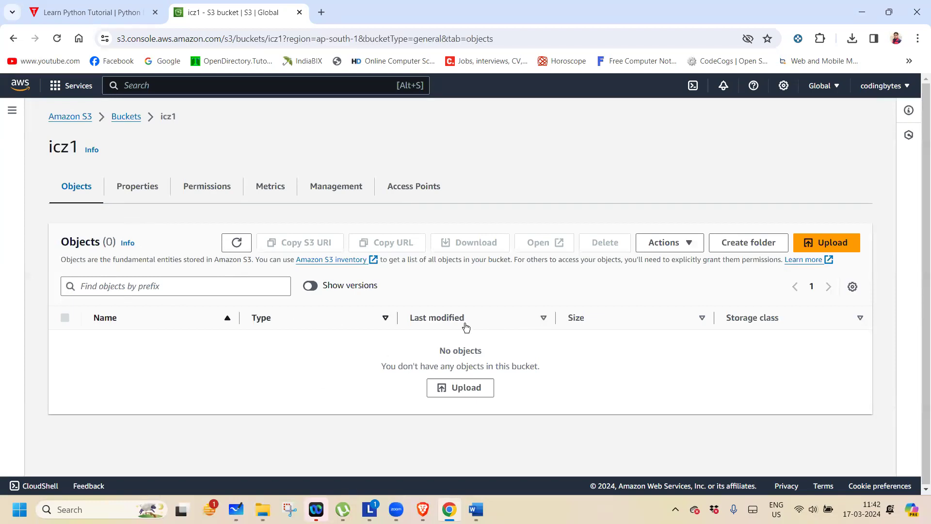
pyautogui.click(237, 243)
pyautogui.click(129, 116)
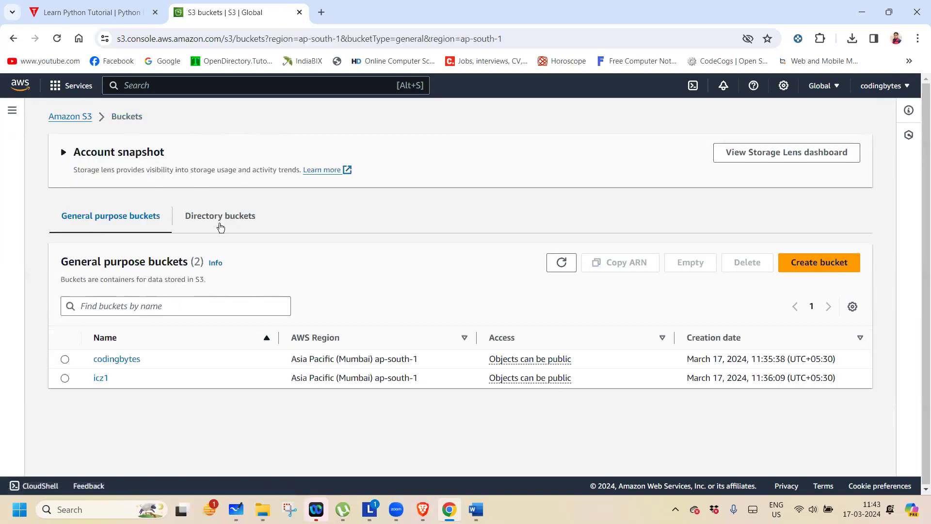
pyautogui.moveTo(352, 378); pyautogui.dragTo(435, 383)
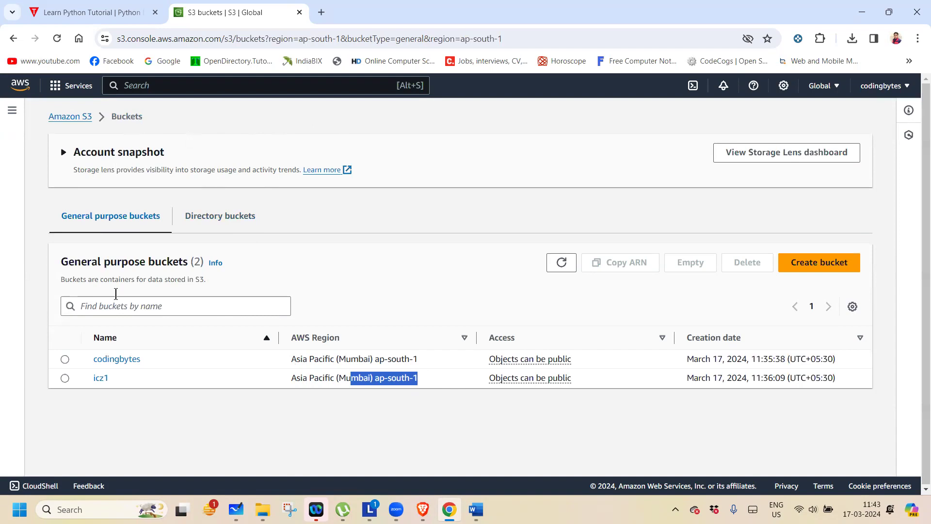
# Reopen the icz1 bucket and keep refreshing its object list until the replicated a.txt is listed.
pyautogui.click(100, 378)
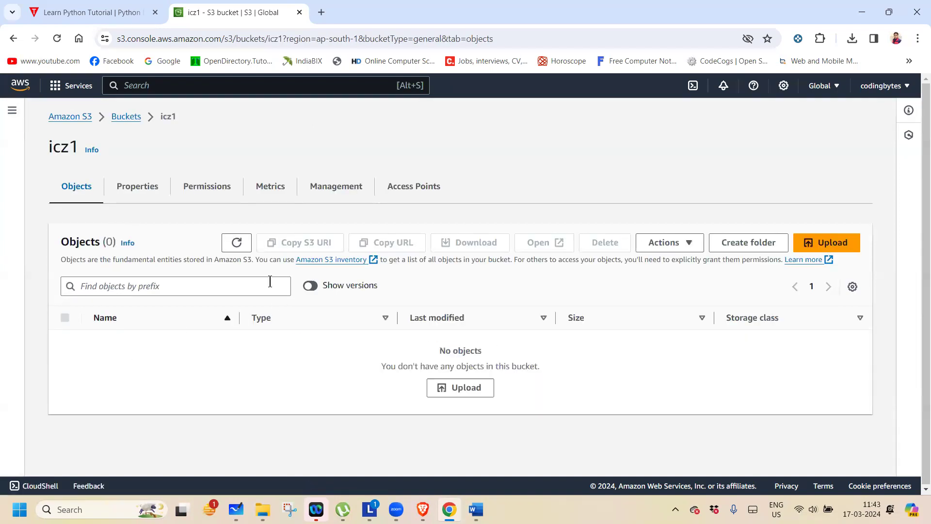
pyautogui.click(236, 248)
pyautogui.click(235, 250)
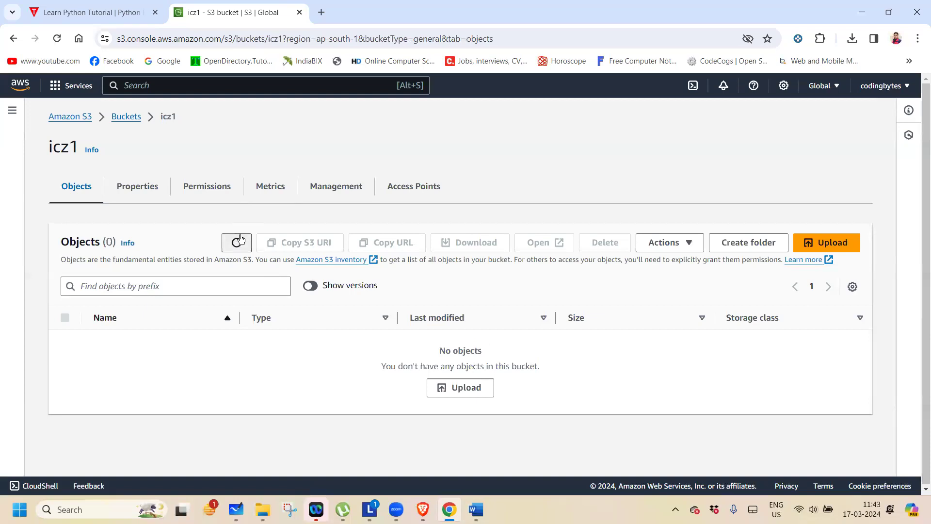
pyautogui.click(235, 251)
pyautogui.click(237, 247)
pyautogui.click(242, 247)
pyautogui.click(244, 249)
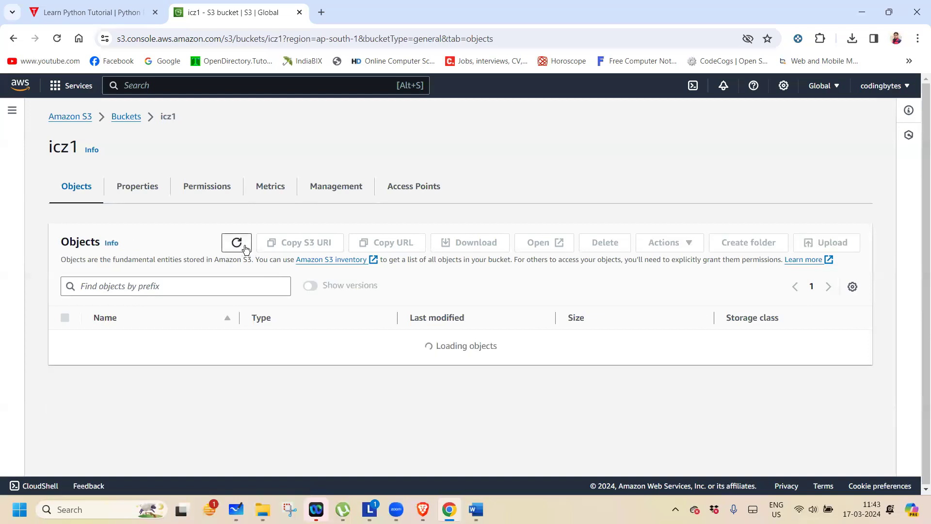
pyautogui.click(245, 250)
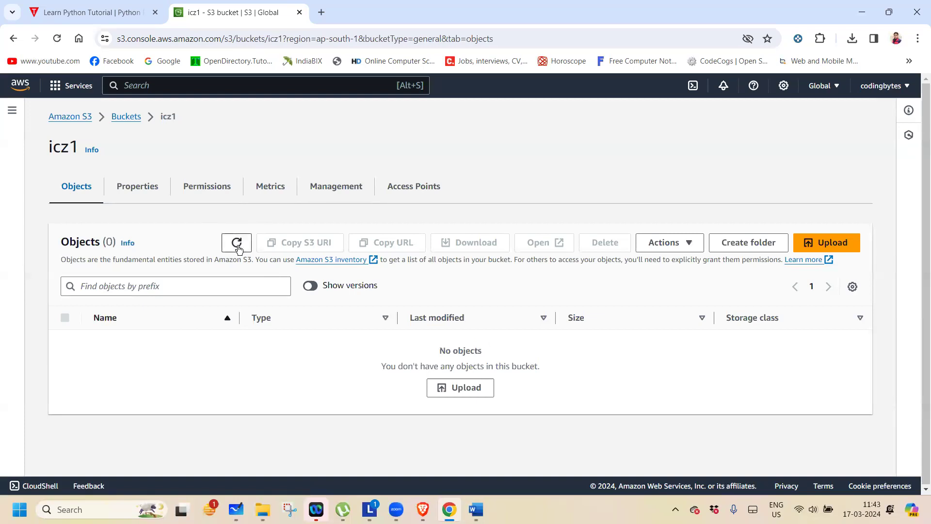
pyautogui.click(236, 243)
pyautogui.click(236, 243)
pyautogui.click(233, 244)
pyautogui.click(230, 245)
pyautogui.click(236, 244)
pyautogui.click(237, 245)
pyautogui.click(235, 245)
pyautogui.click(234, 247)
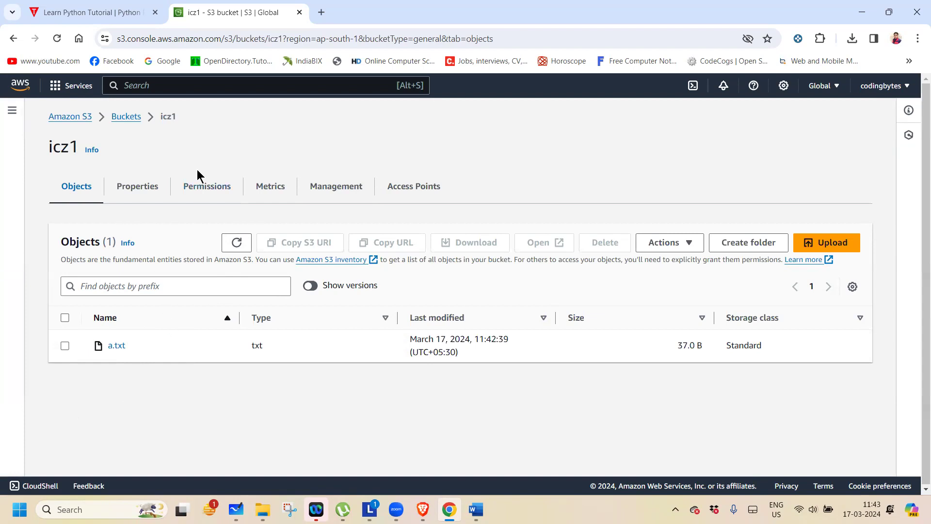
pyautogui.click(239, 243)
# Delete a.txt from the icz1 bucket, confirming with "delete", and close the deletion status.
pyautogui.click(123, 123)
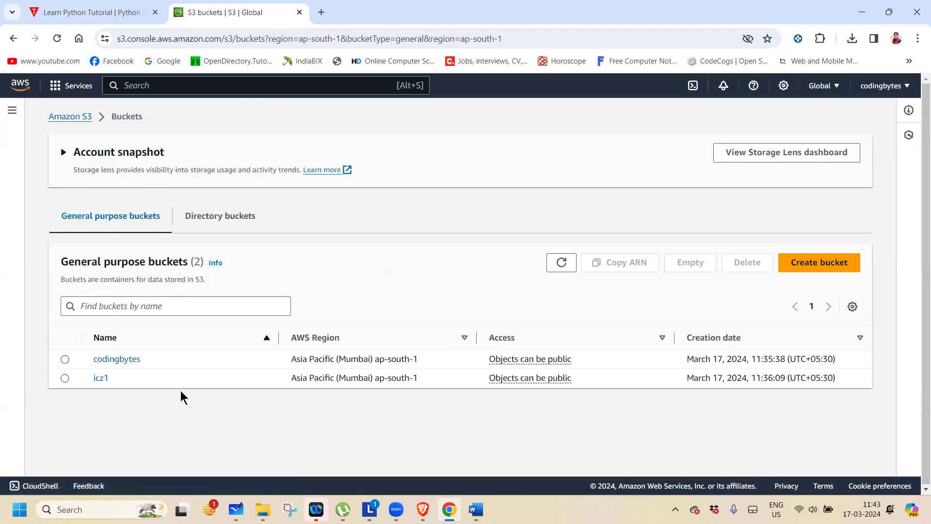
pyautogui.click(100, 379)
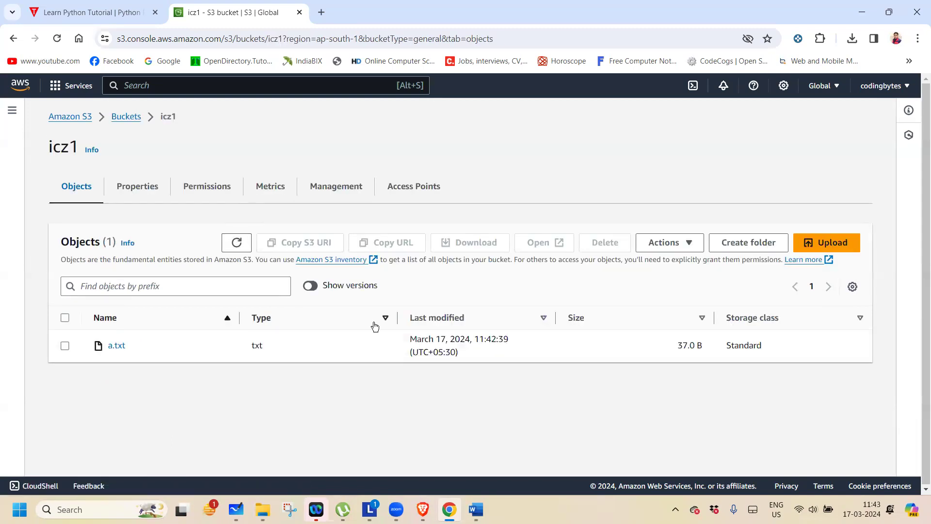
pyautogui.click(65, 346)
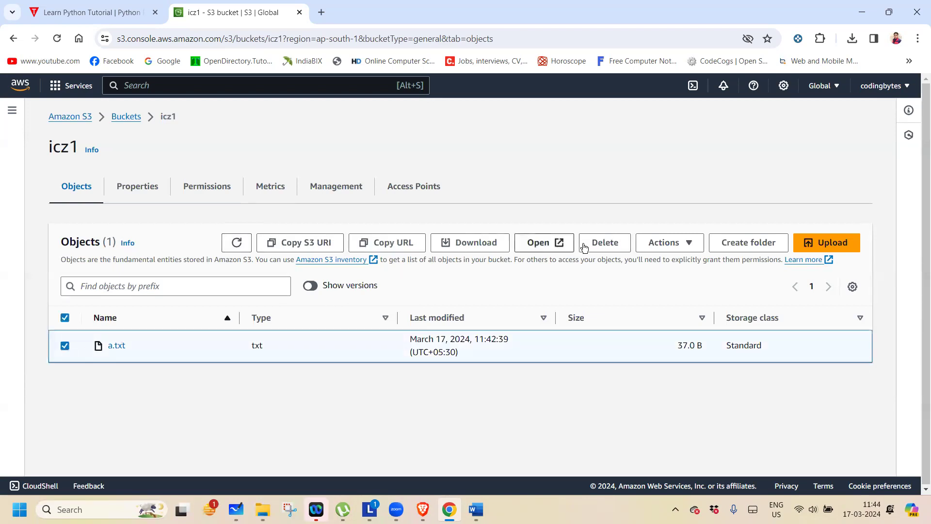
pyautogui.click(601, 243)
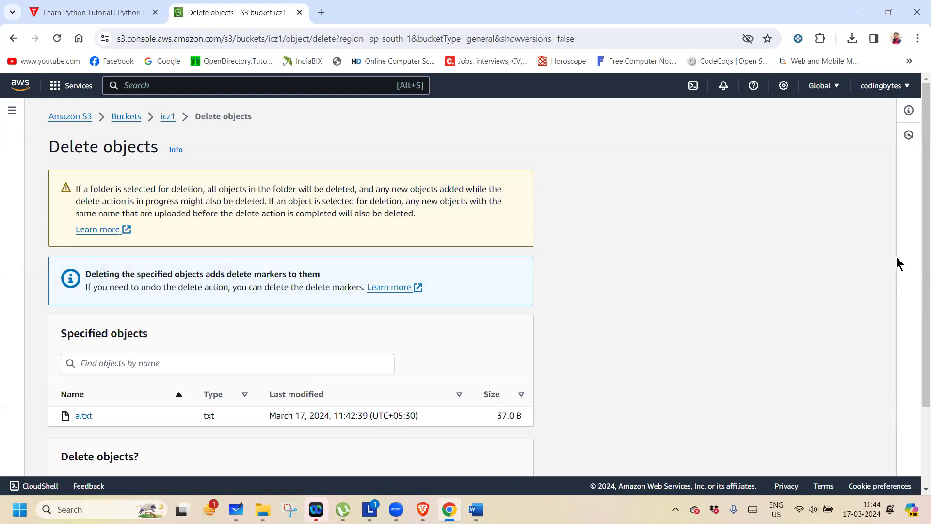
pyautogui.scroll(-2, 917, 293)
pyautogui.click(106, 410)
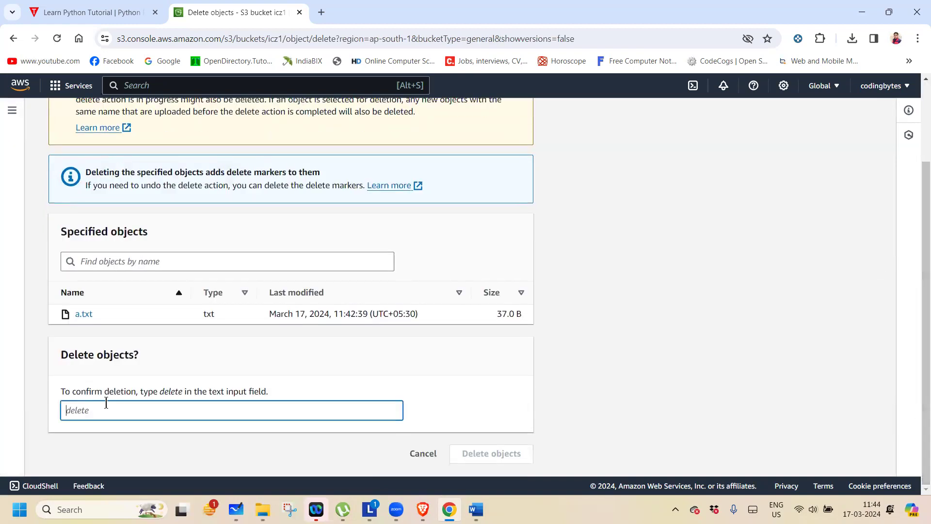
pyautogui.write('delete')
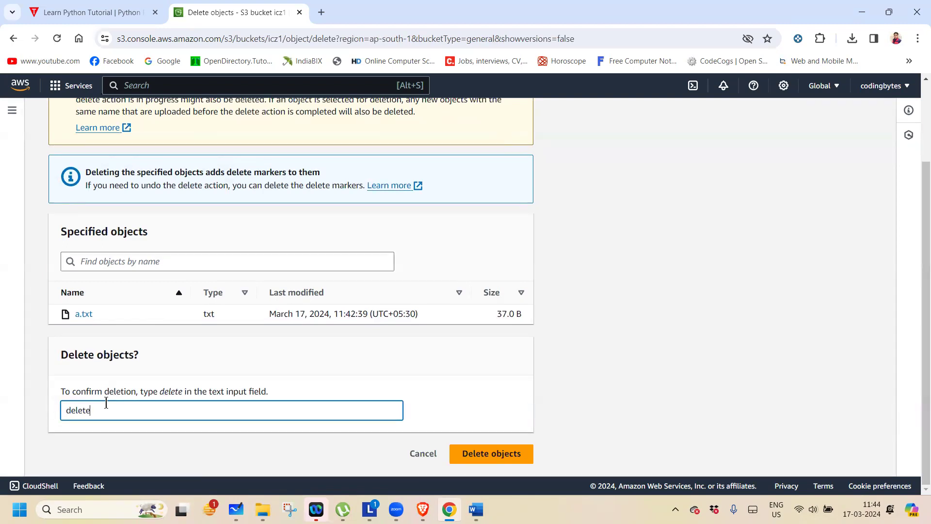
pyautogui.click(482, 456)
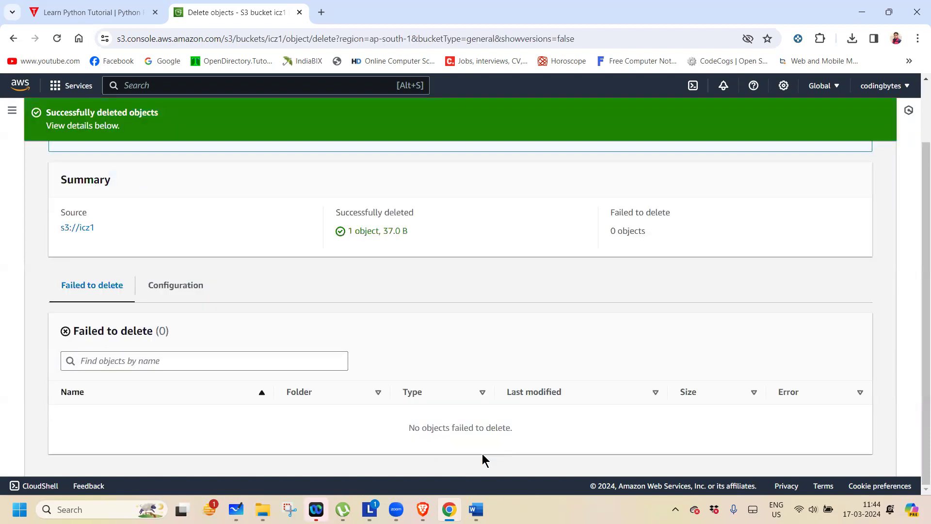
pyautogui.moveTo(917, 260); pyautogui.dragTo(918, 136)
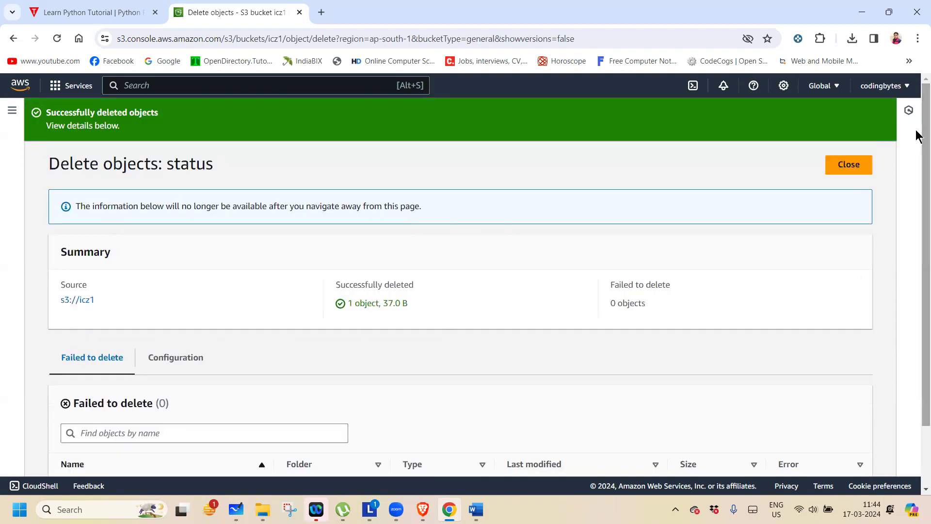
pyautogui.click(849, 165)
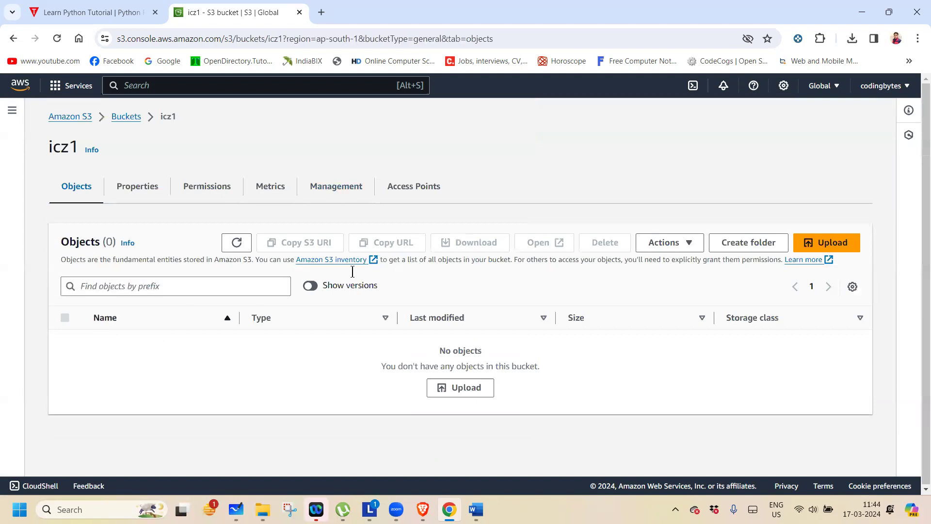
# Show object versions in icz1, permanently delete both a.txt entries with the confirmation "permanently delete", and refresh the object list.
pyautogui.click(312, 286)
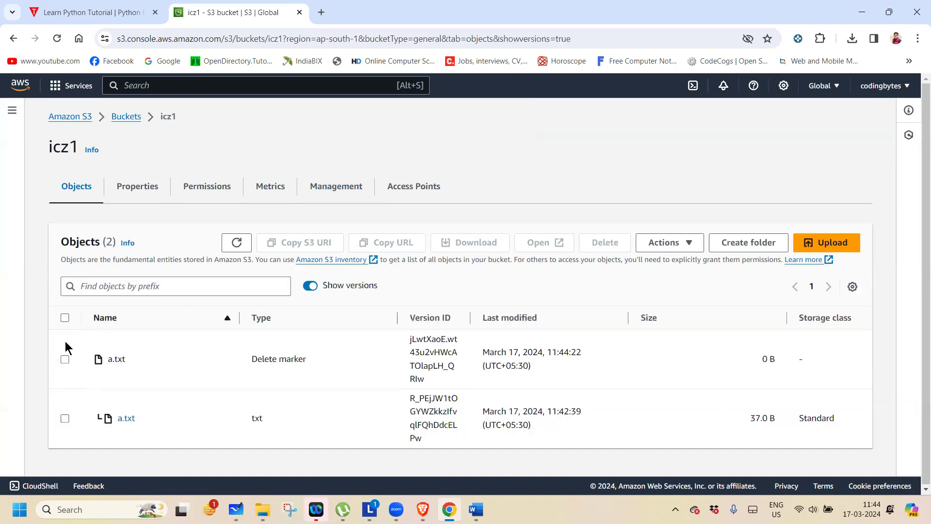
pyautogui.click(65, 319)
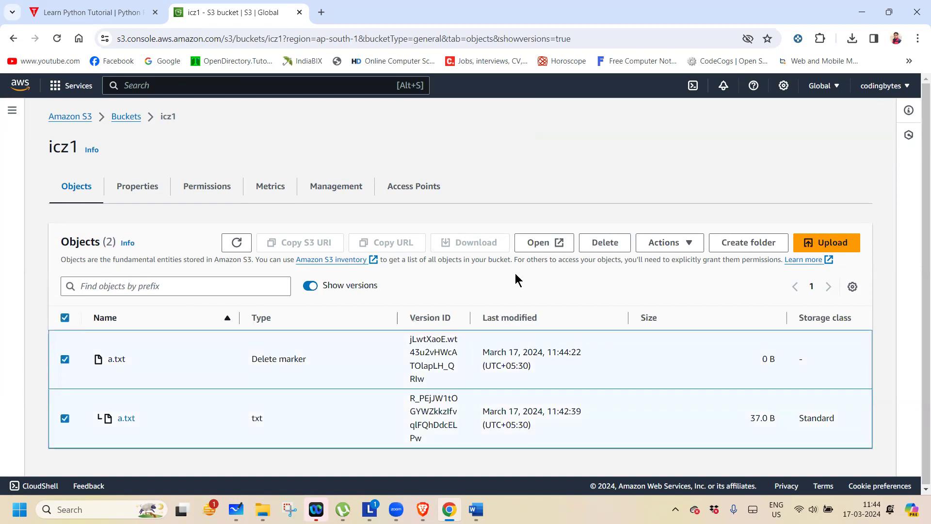
pyautogui.click(603, 242)
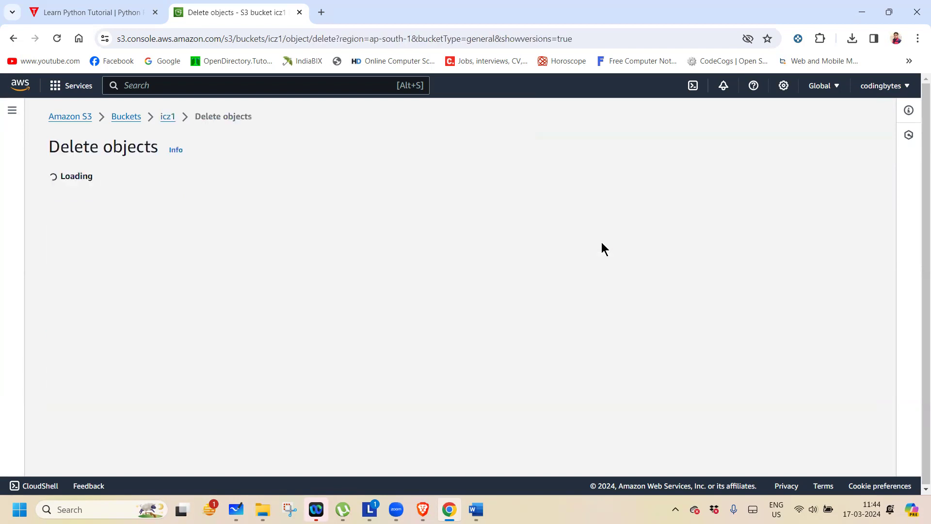
pyautogui.moveTo(917, 272); pyautogui.dragTo(917, 409)
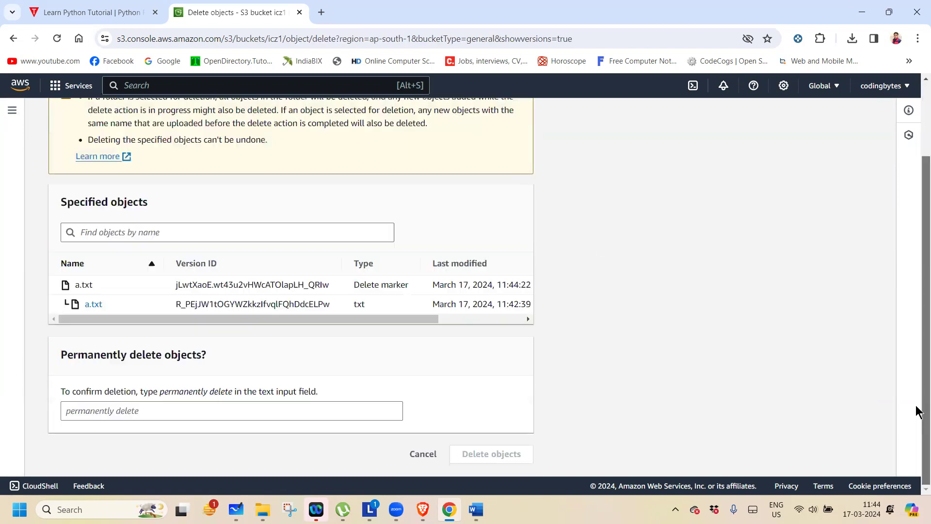
pyautogui.click(194, 411)
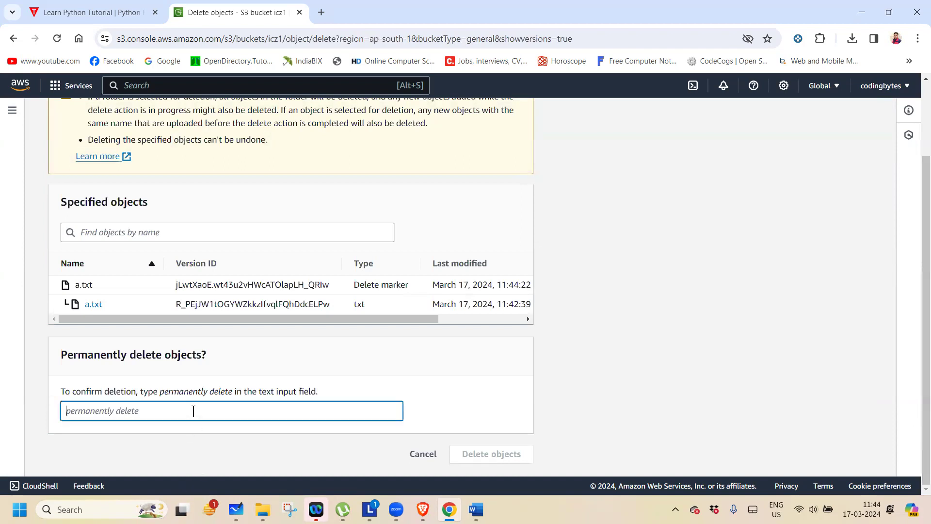
pyautogui.write('pe')
pyautogui.write('rmanently delete')
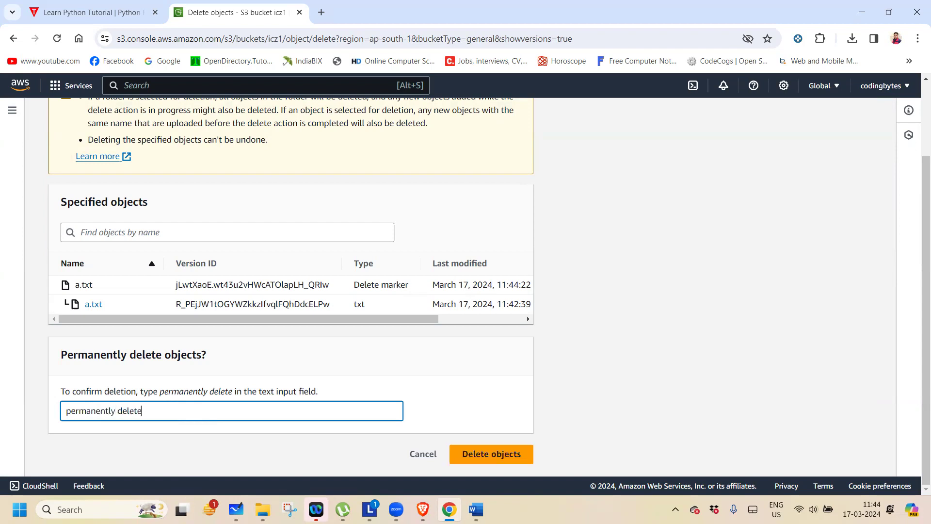
pyautogui.click(486, 451)
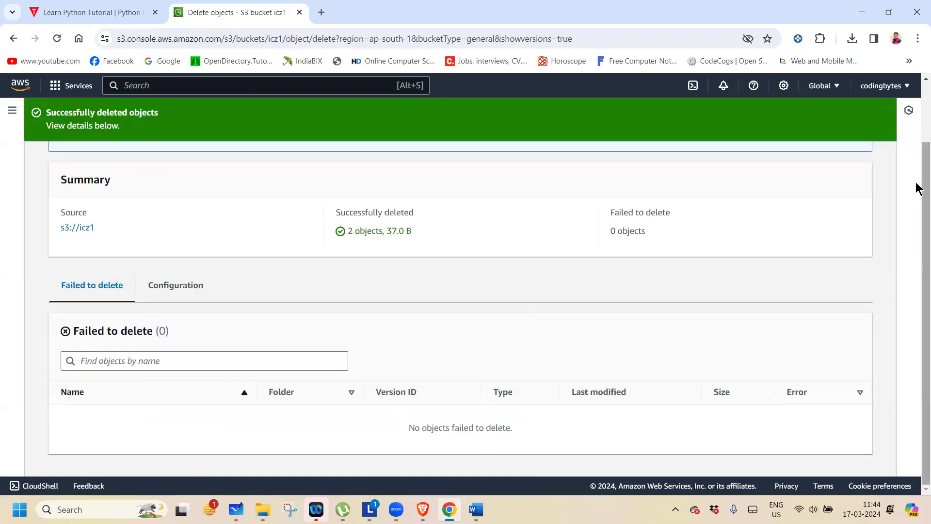
pyautogui.moveTo(917, 185); pyautogui.dragTo(917, 127)
pyautogui.click(847, 174)
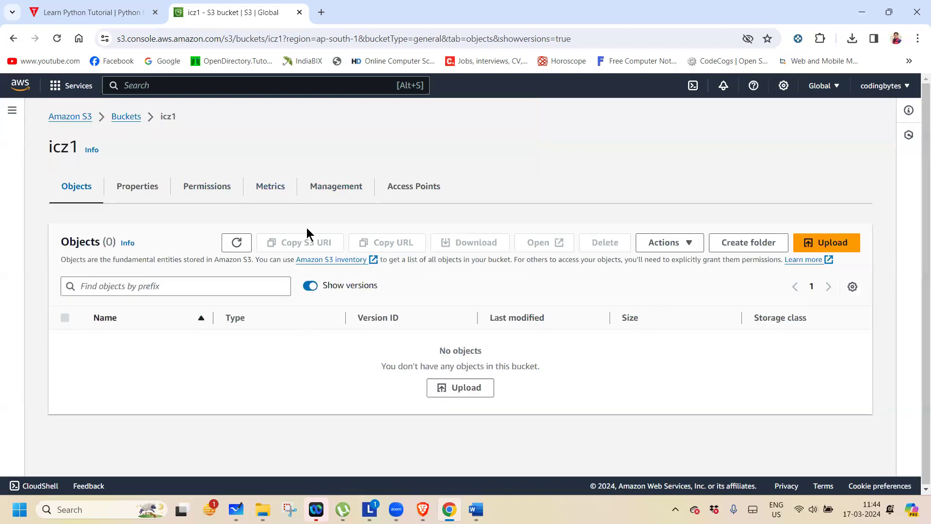
pyautogui.click(239, 243)
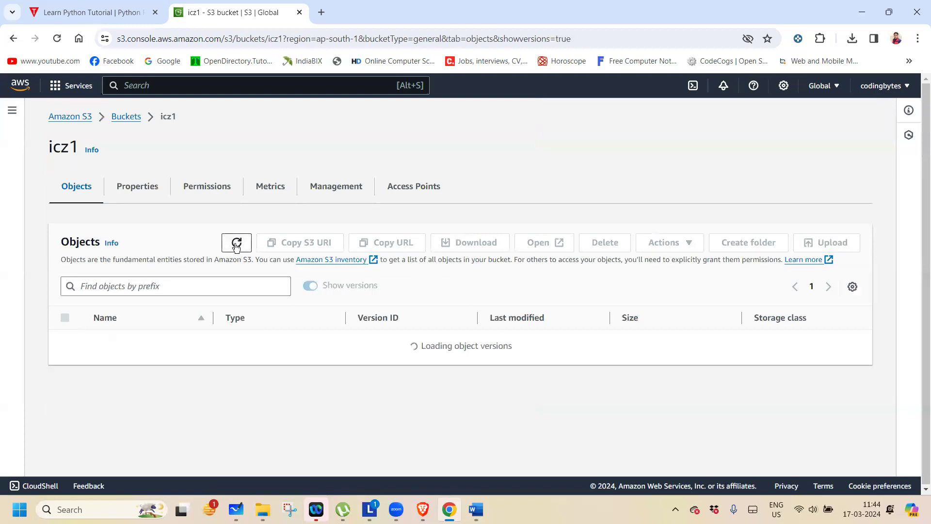
pyautogui.click(237, 242)
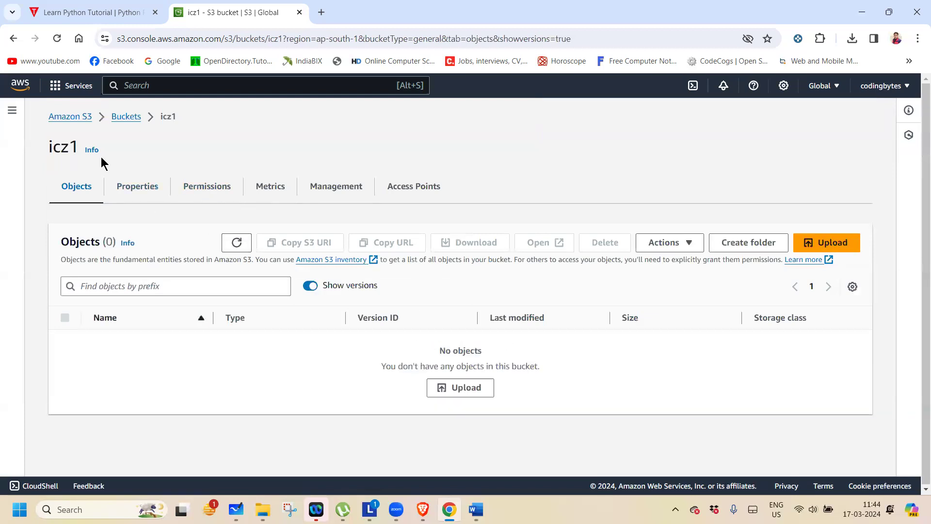
# Delete the icz1 bucket from the bucket list, confirming with its name, and dismiss the notification.
pyautogui.click(116, 121)
pyautogui.click(65, 378)
pyautogui.click(747, 262)
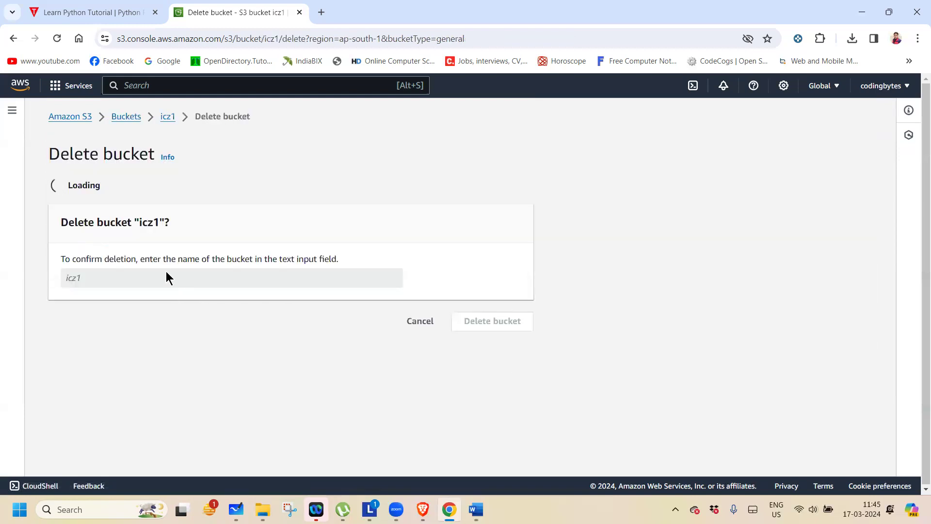
pyautogui.click(101, 386)
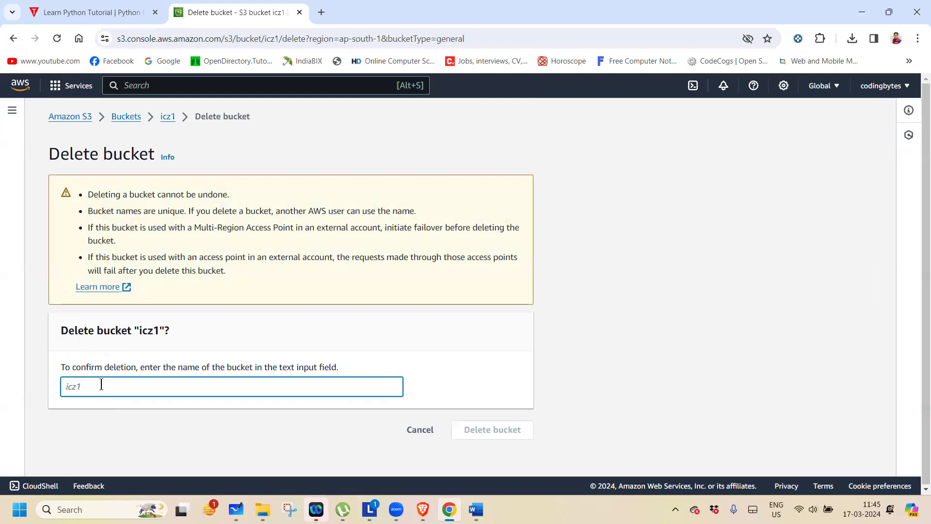
pyautogui.write('icz1')
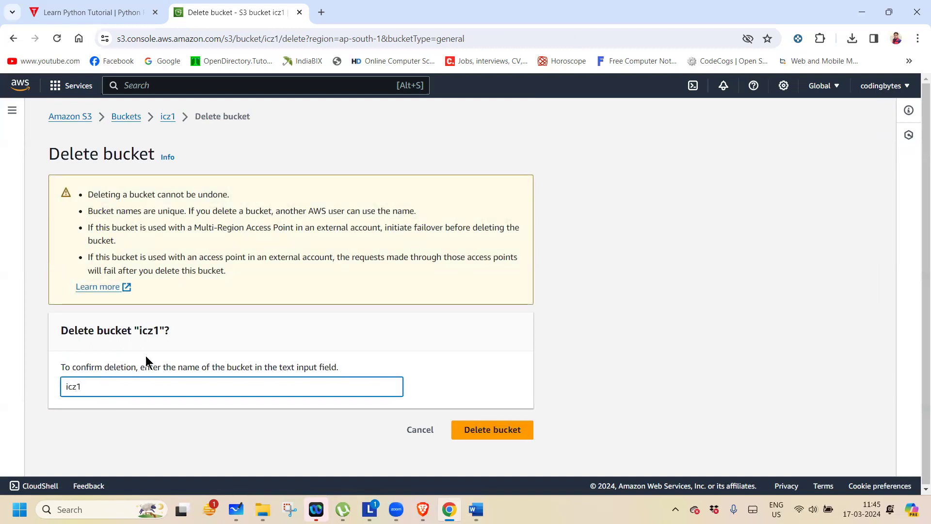
pyautogui.click(479, 429)
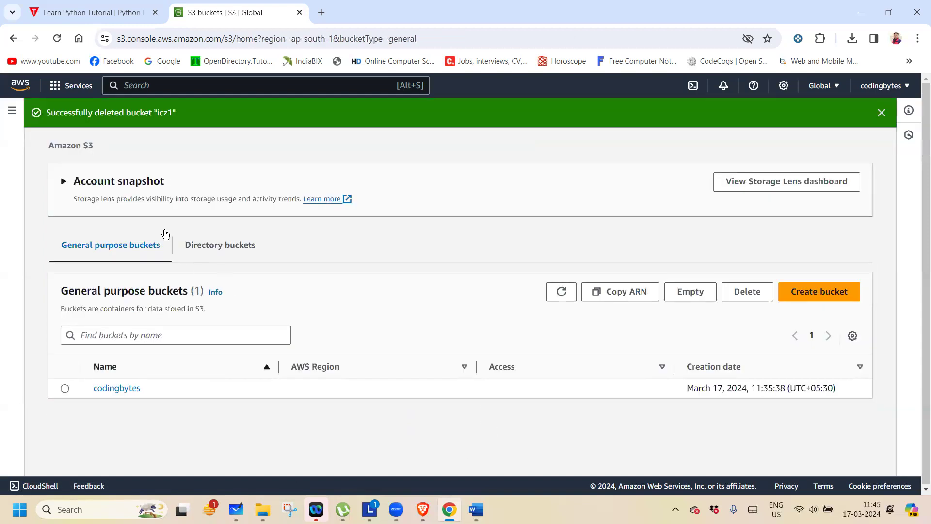
pyautogui.click(882, 114)
pyautogui.click(12, 111)
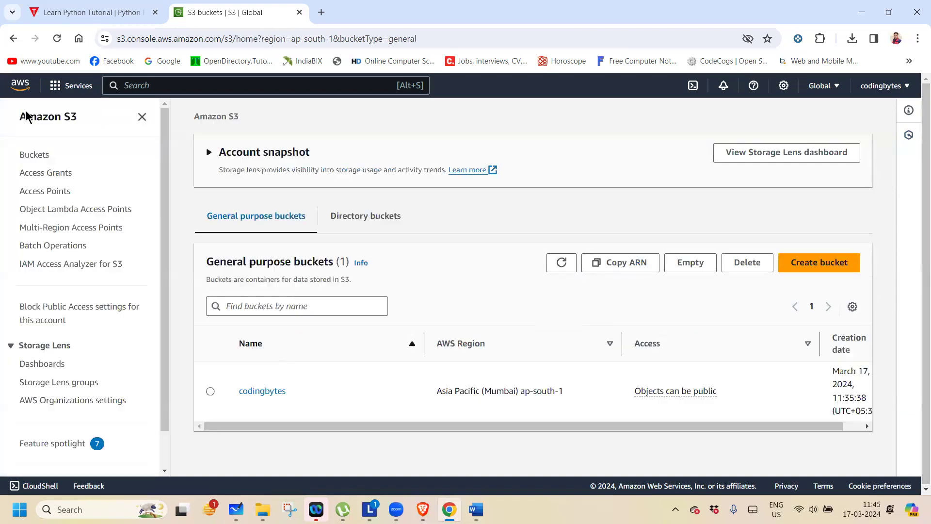
# Start a new general purpose bucket named icz1 in the US East (N. Virginia) us-east-1 region.
pyautogui.click(794, 259)
pyautogui.click(97, 298)
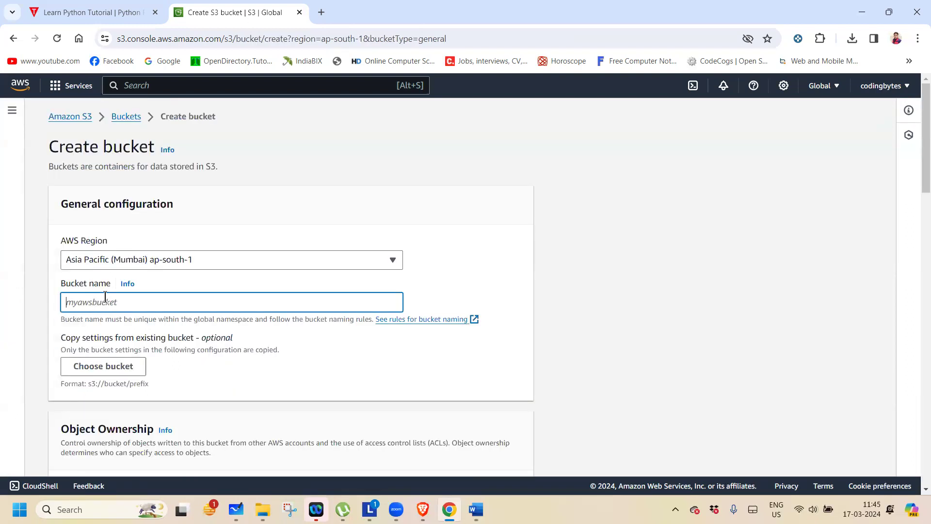
pyautogui.write('icz1')
pyautogui.click(160, 265)
pyautogui.click(148, 322)
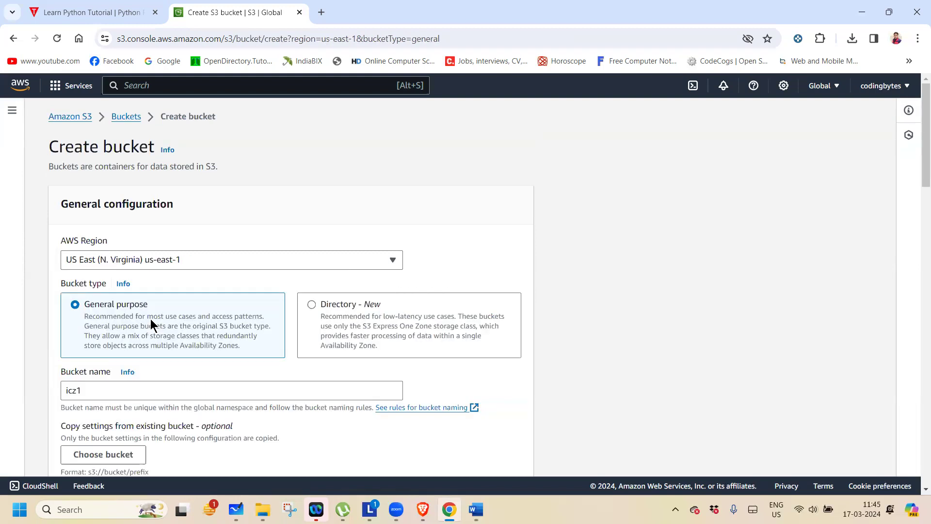
# Enable ACLs for the new bucket, turn off blocking of all public access, and acknowledge the public access setting.
pyautogui.moveTo(917, 152); pyautogui.dragTo(917, 264)
pyautogui.click(328, 218)
pyautogui.moveTo(917, 208); pyautogui.dragTo(917, 370)
pyautogui.click(95, 138)
pyautogui.click(136, 209)
# Enable bucket versioning and try to create the icz1 bucket in us-east-1.
pyautogui.moveTo(920, 314); pyautogui.dragTo(920, 352)
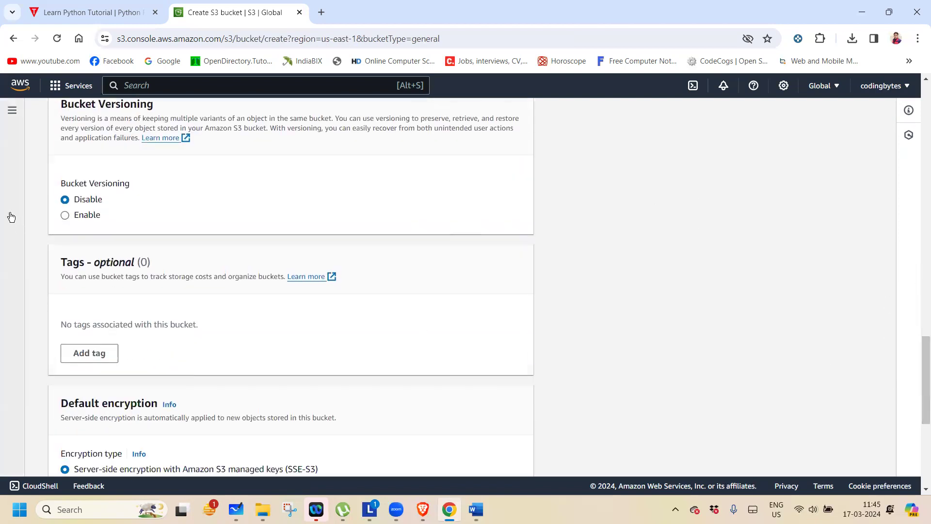
pyautogui.click(66, 216)
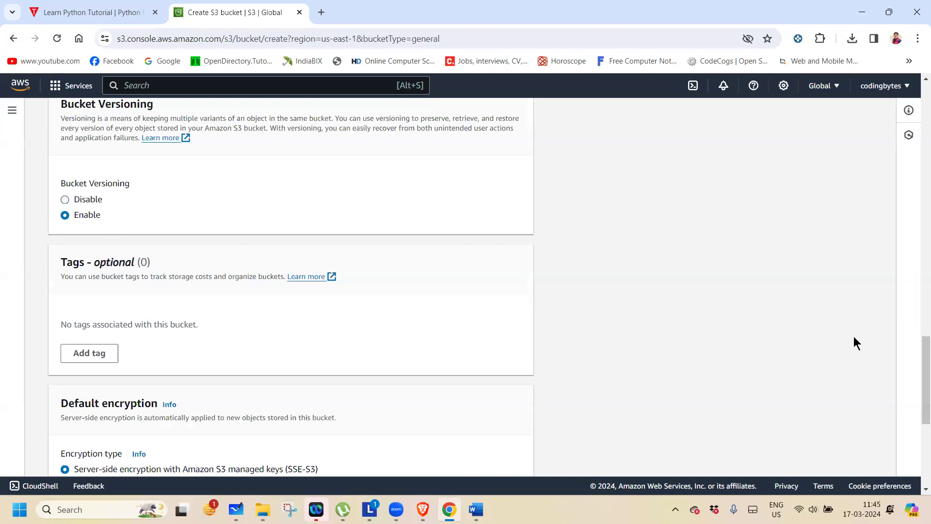
pyautogui.moveTo(921, 364); pyautogui.dragTo(917, 443)
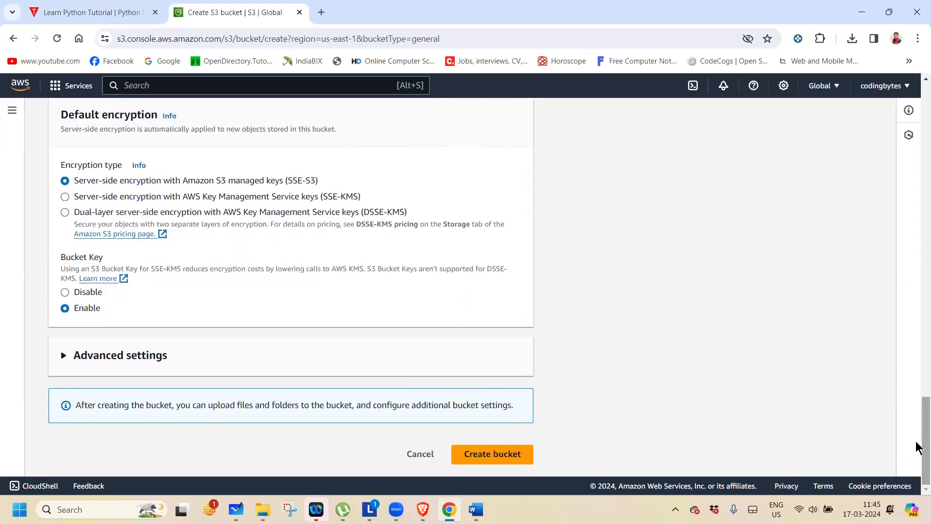
pyautogui.click(515, 450)
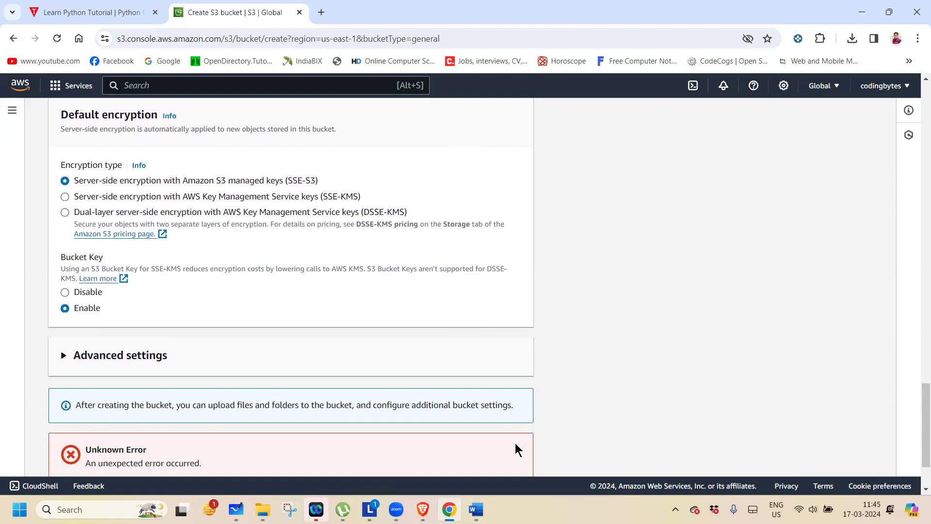
# Review the settings in the bucket creation form and try again to create icz1.
pyautogui.moveTo(918, 401); pyautogui.dragTo(921, 97)
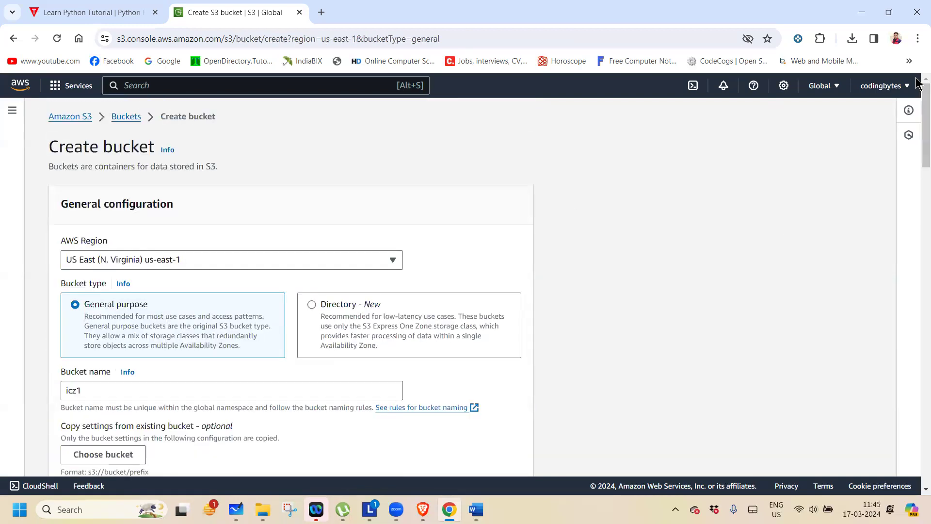
pyautogui.scroll(-1, 917, 138)
pyautogui.scroll(-2, 916, 140)
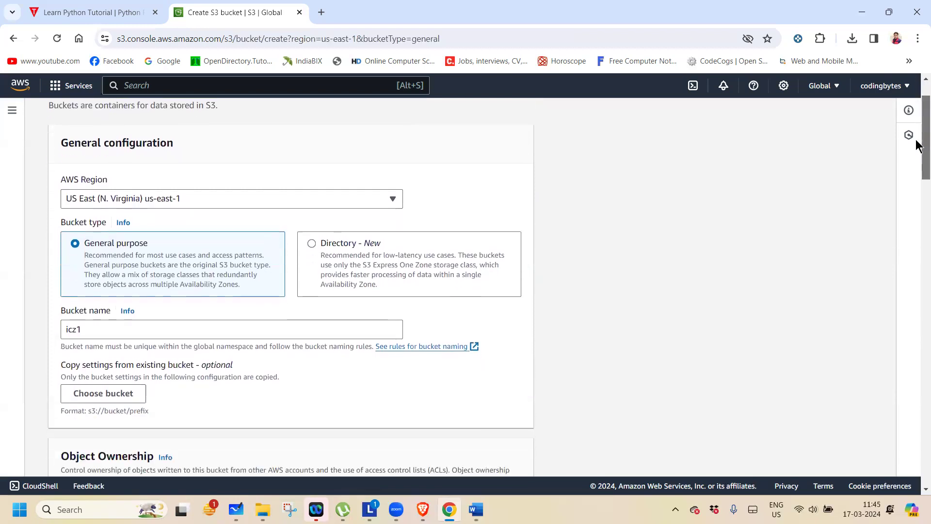
pyautogui.moveTo(919, 203); pyautogui.dragTo(918, 439)
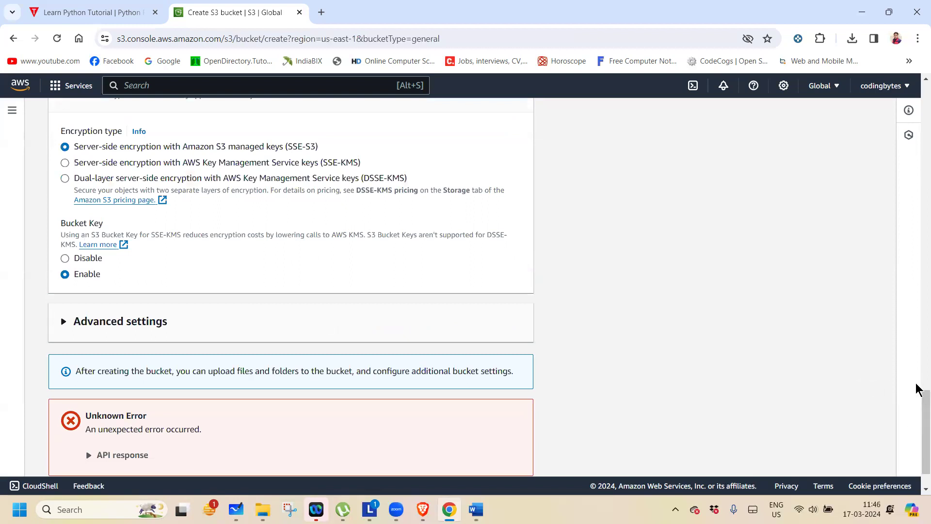
pyautogui.moveTo(917, 405); pyautogui.dragTo(916, 453)
pyautogui.click(476, 453)
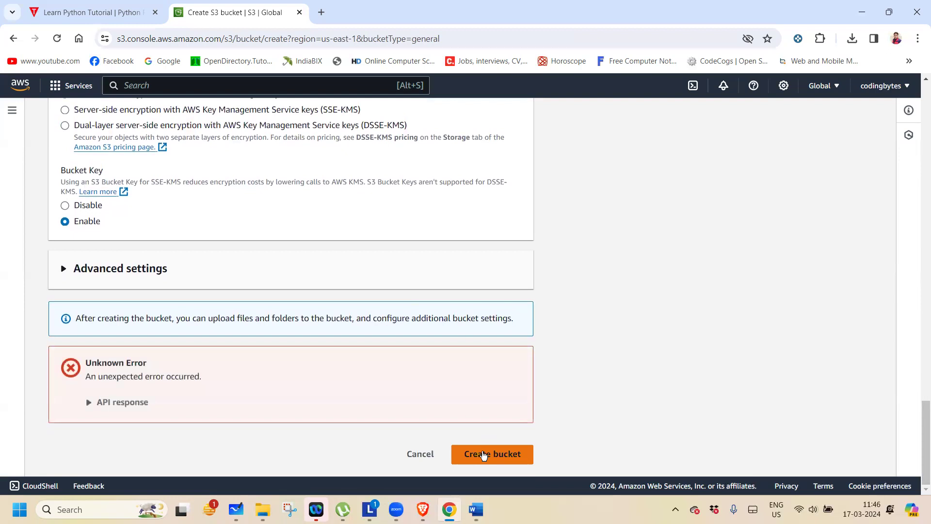
pyautogui.click(484, 455)
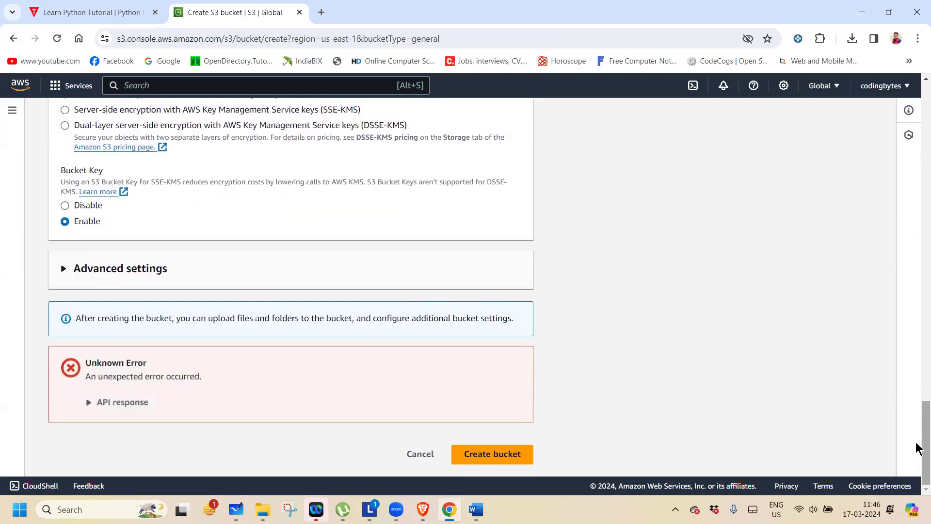
# Change the new bucket's name to icz11 and create the bucket.
pyautogui.moveTo(916, 431); pyautogui.dragTo(915, 95)
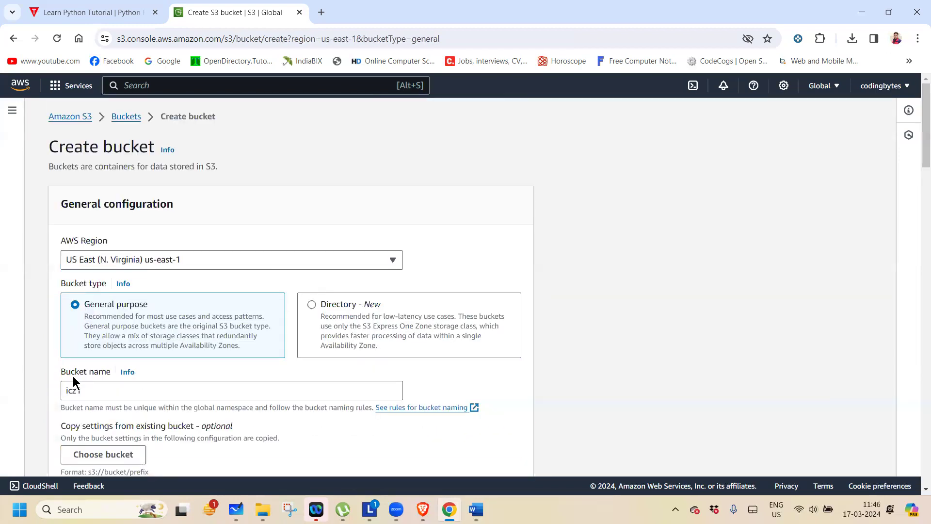
pyautogui.click(100, 387)
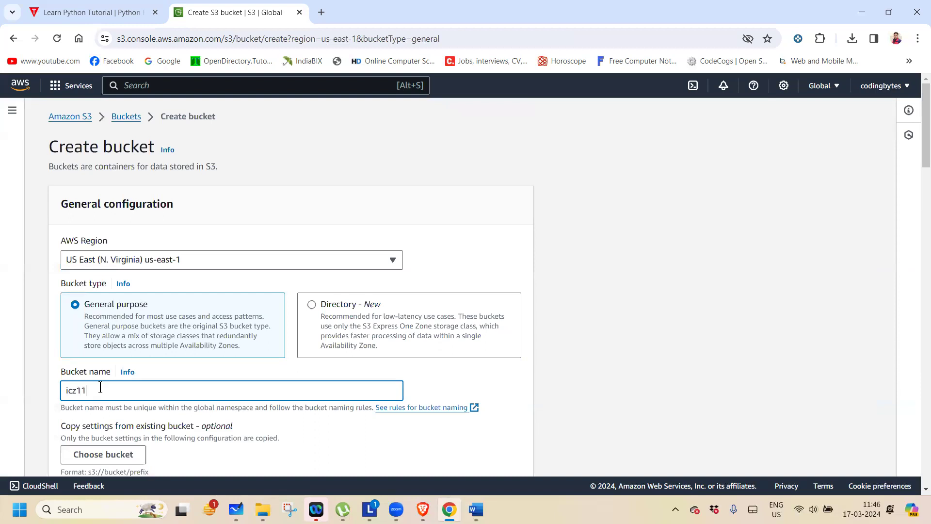
pyautogui.moveTo(917, 133); pyautogui.dragTo(918, 380)
pyautogui.moveTo(918, 480); pyautogui.dragTo(919, 485)
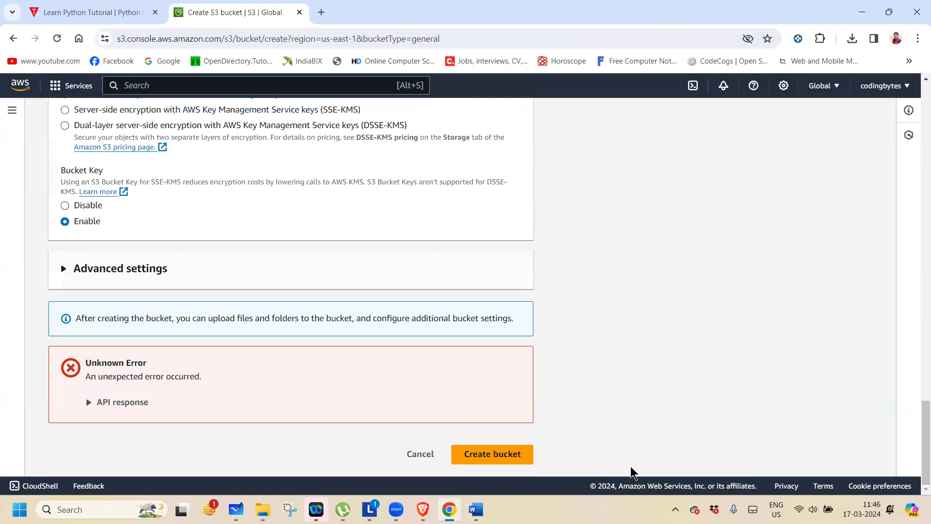
pyautogui.click(491, 453)
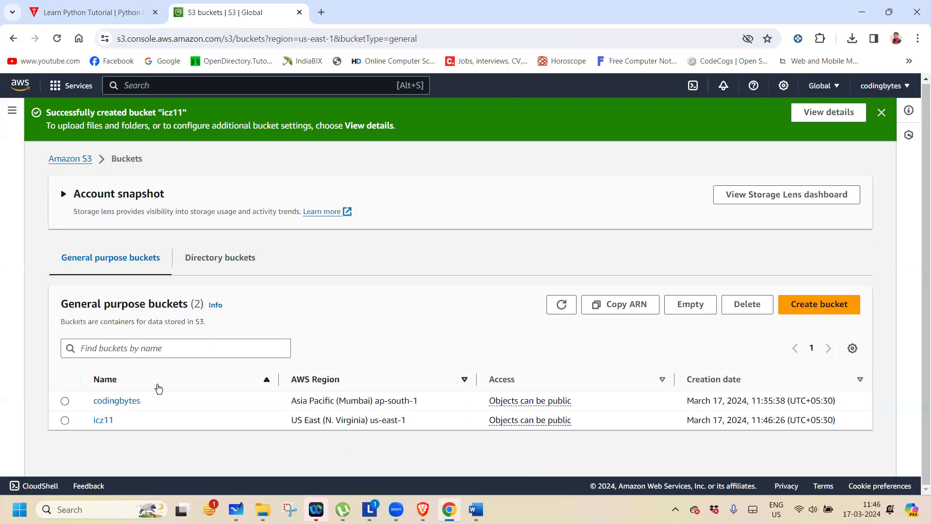
# Open the codingbytes bucket's copydata replication rule for editing.
pyautogui.click(110, 402)
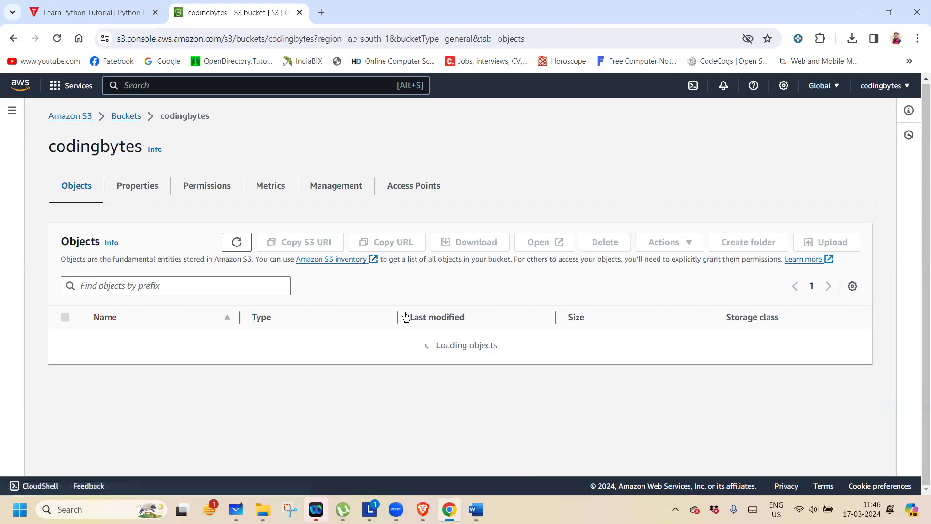
pyautogui.click(339, 189)
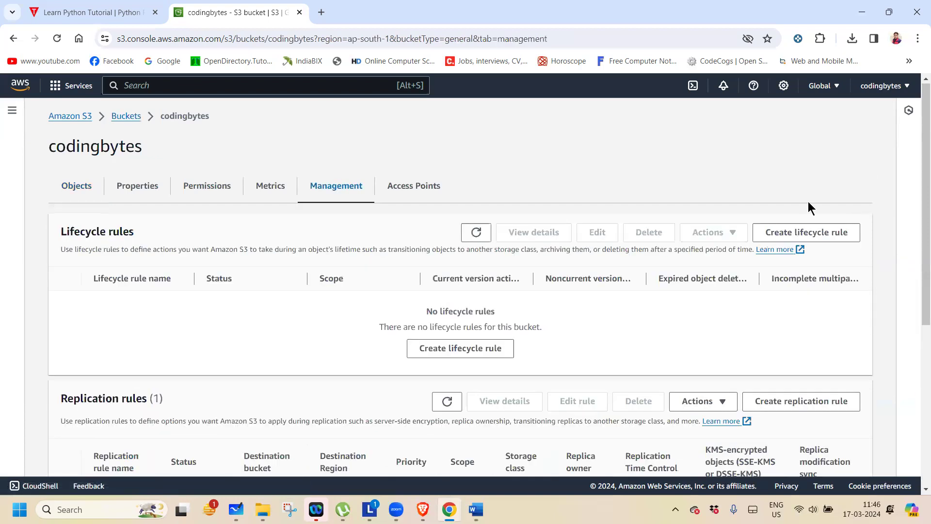
pyautogui.scroll(-3, 917, 211)
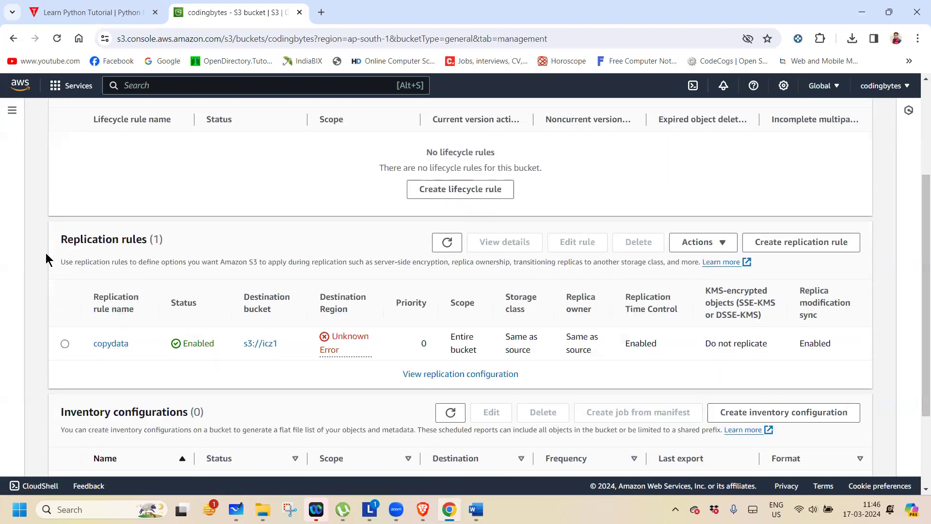
pyautogui.click(65, 344)
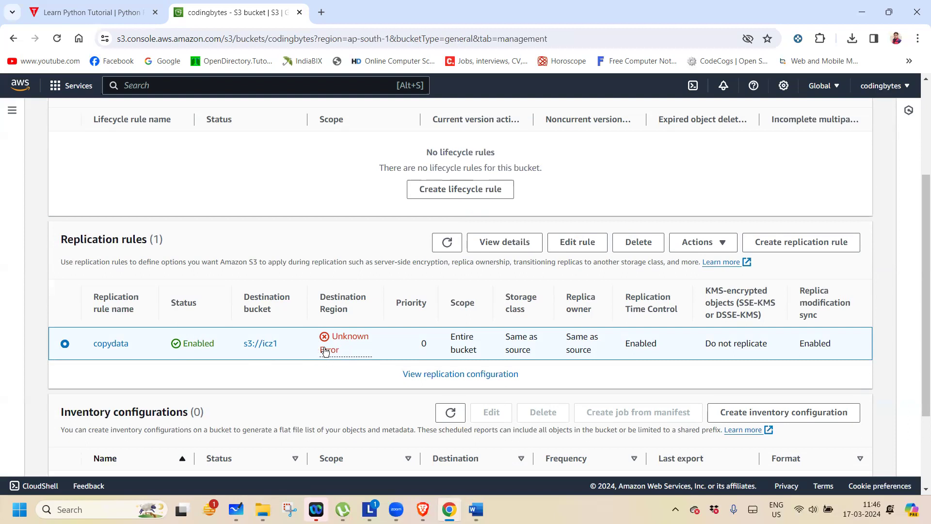
pyautogui.click(569, 246)
# Set the replication rule's destination to the icz11 bucket in this account.
pyautogui.scroll(-3, 490, 268)
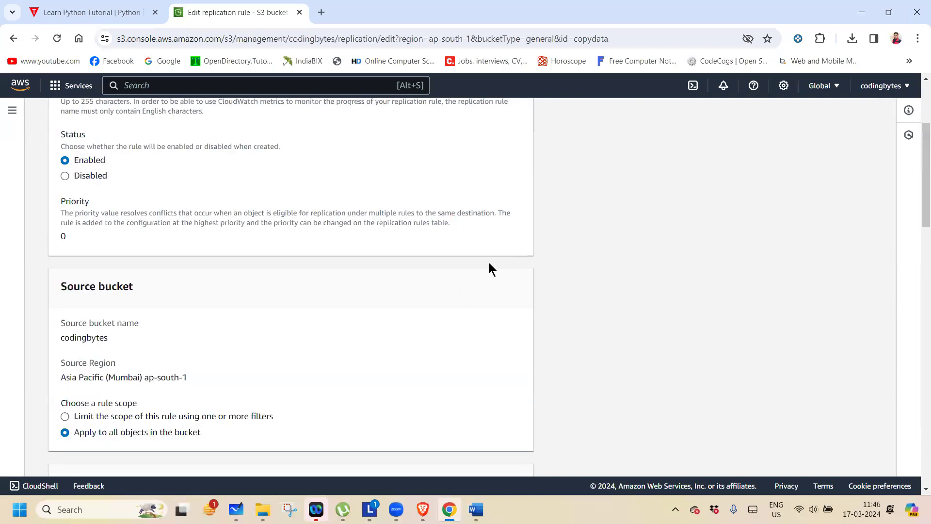
pyautogui.scroll(3, 917, 185)
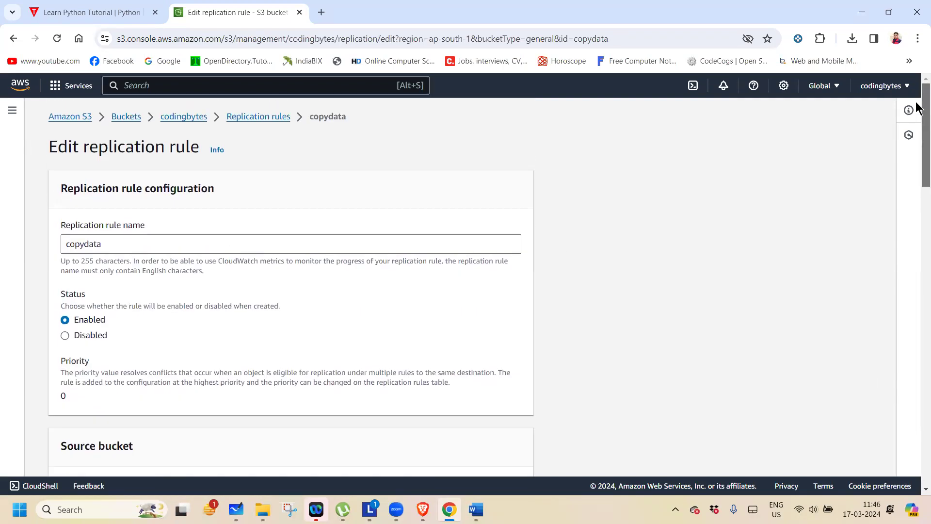
pyautogui.scroll(-6, 919, 121)
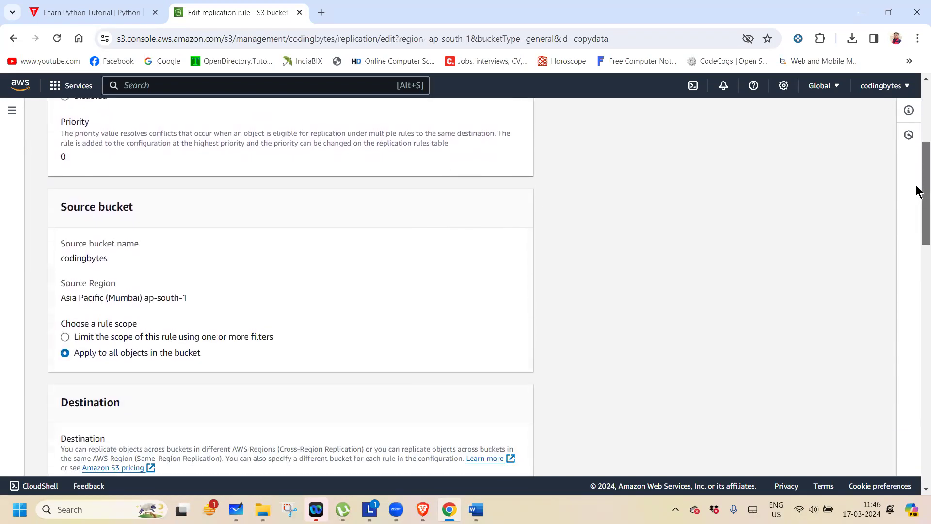
pyautogui.moveTo(918, 210); pyautogui.dragTo(919, 266)
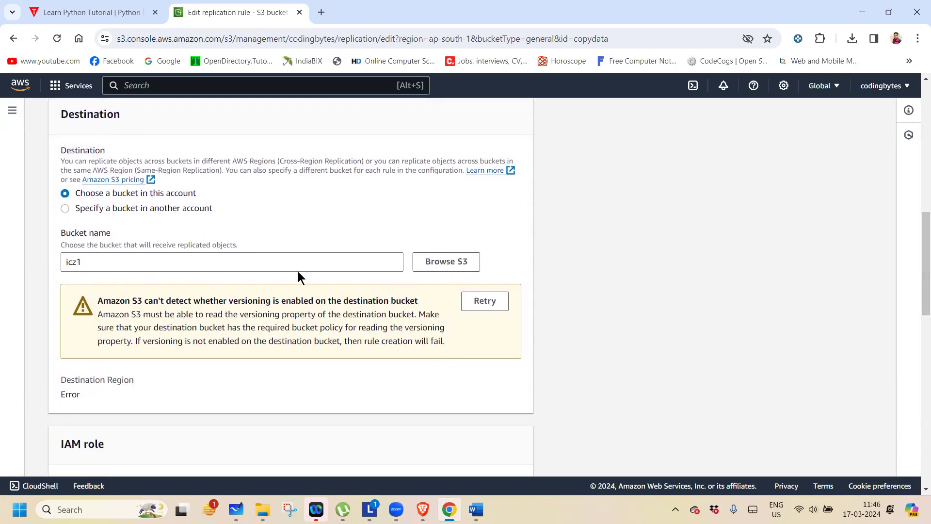
pyautogui.click(429, 262)
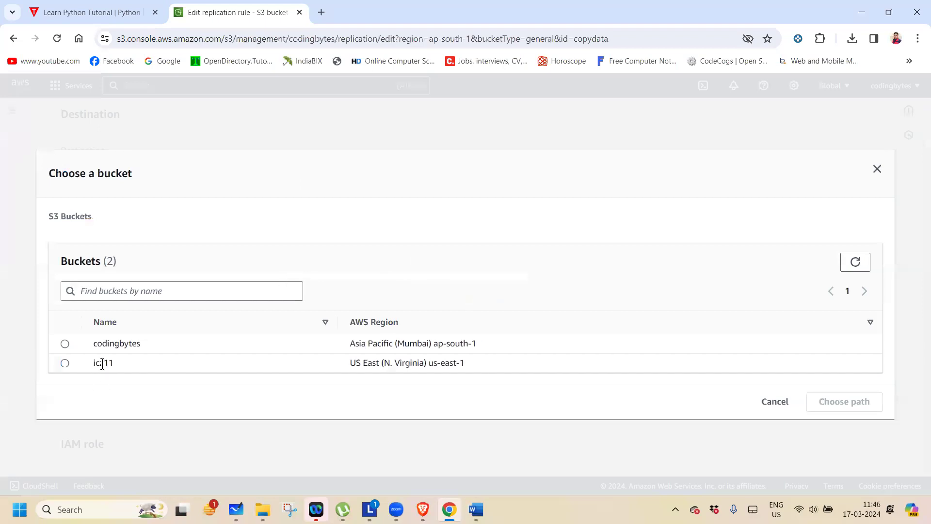
pyautogui.click(64, 364)
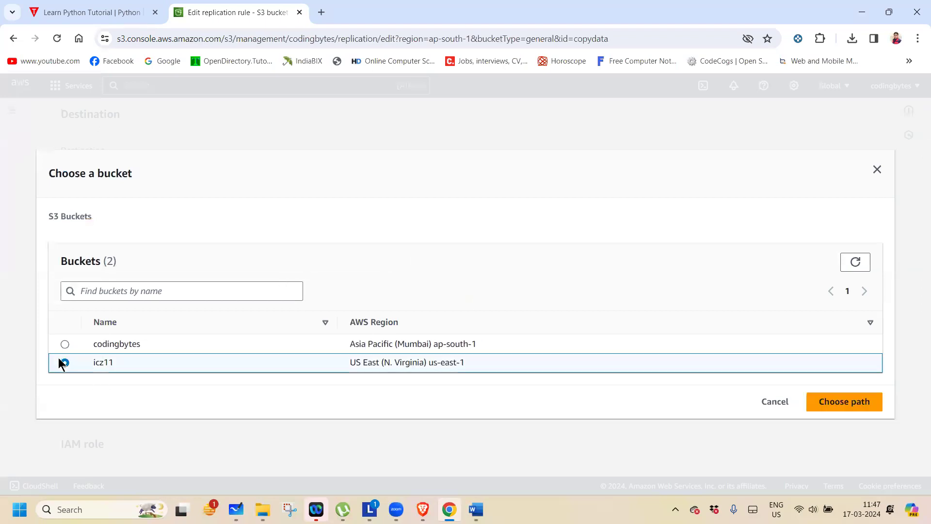
pyautogui.click(830, 405)
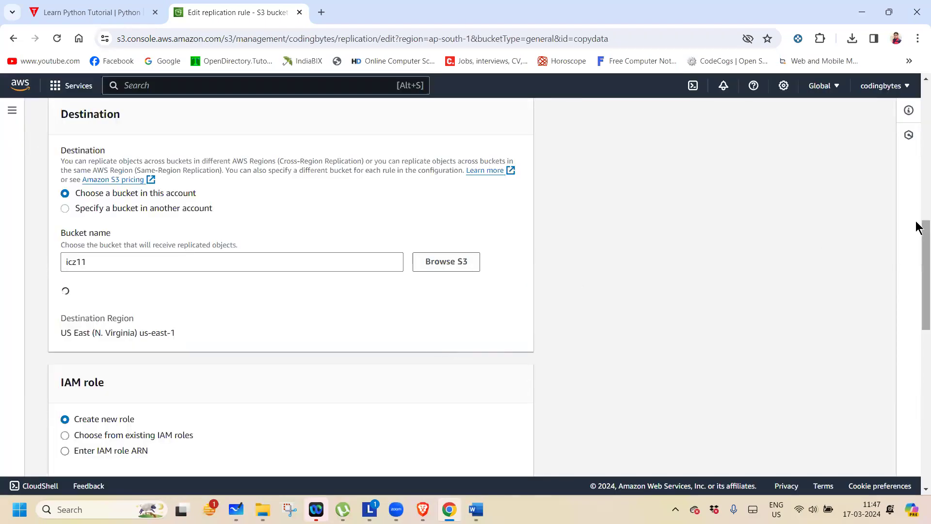
# Assign the existing IAM role s3crr_role_for_codingbytes to the replication rule and save the rule.
pyautogui.scroll(-3, 916, 287)
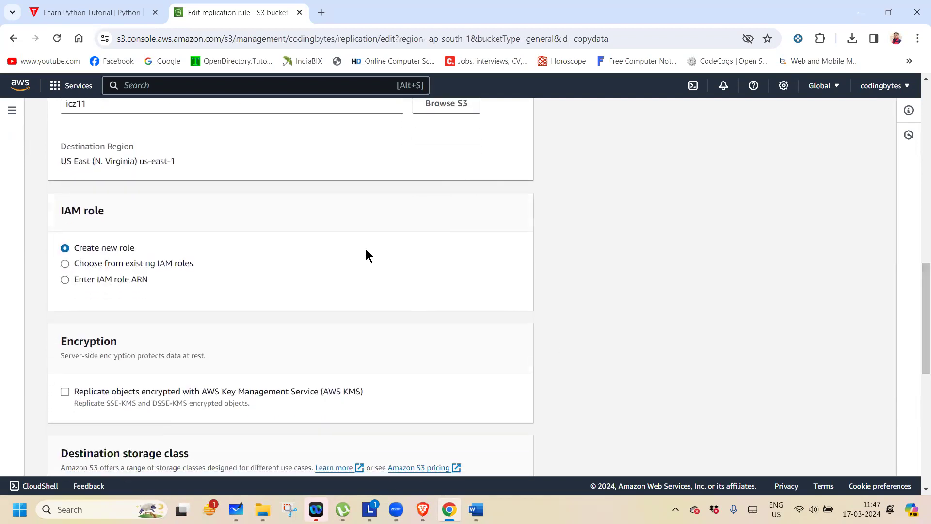
pyautogui.click(188, 257)
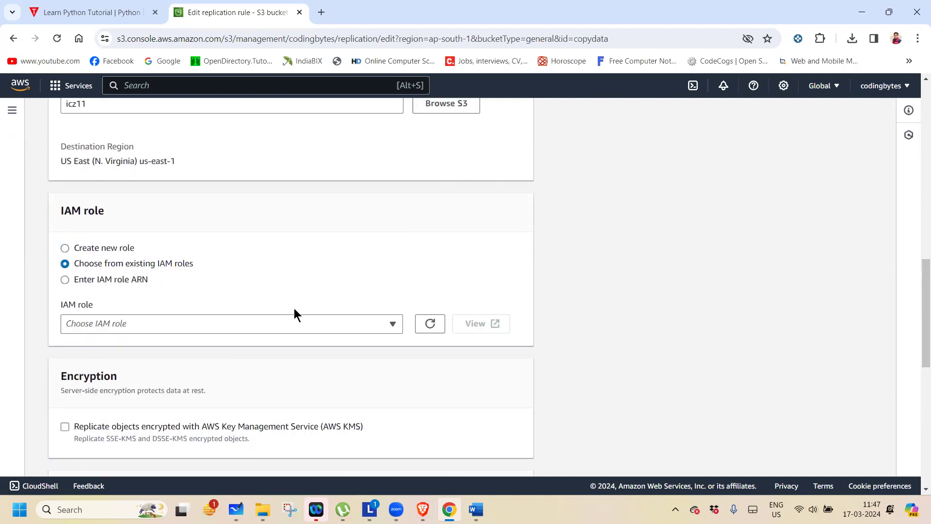
pyautogui.click(355, 325)
pyautogui.click(227, 400)
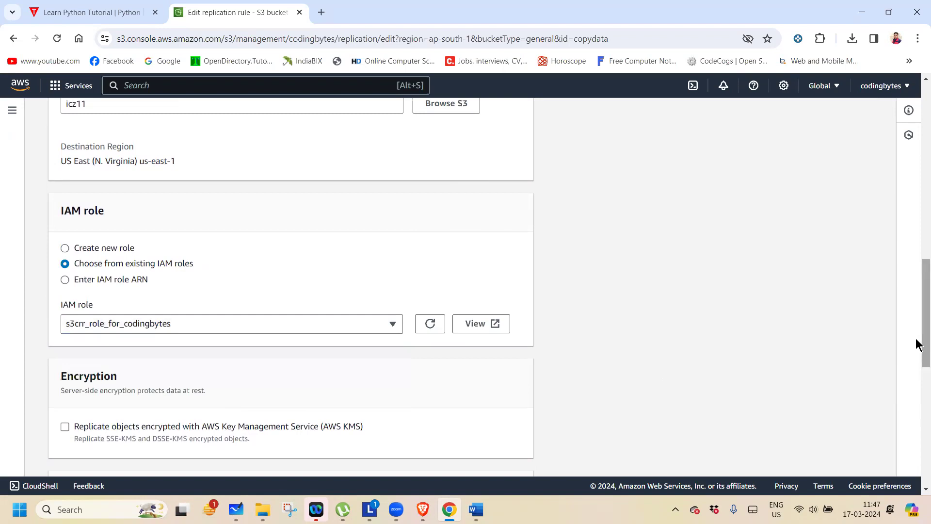
pyautogui.moveTo(918, 313); pyautogui.dragTo(917, 443)
pyautogui.click(509, 453)
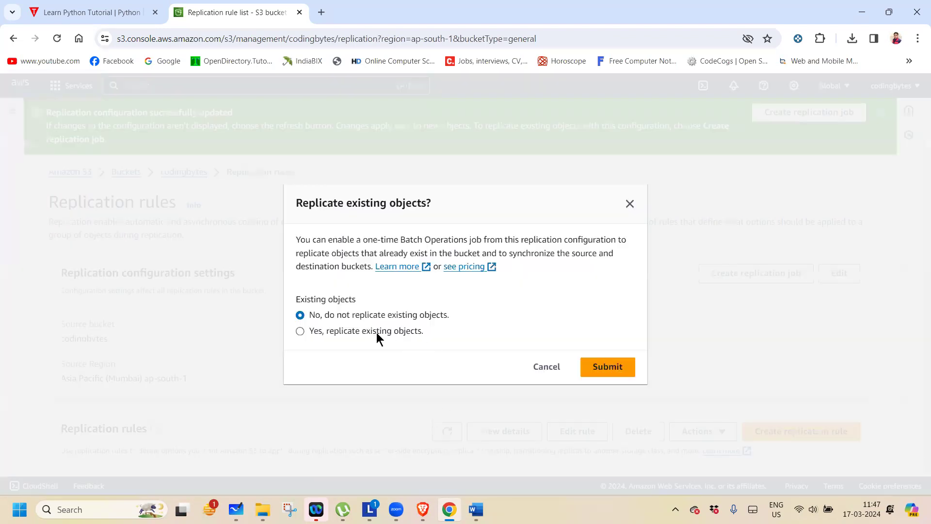
# Choose not to replicate existing objects, submit the choice, and dismiss the update notification.
pyautogui.click(334, 332)
pyautogui.click(359, 316)
pyautogui.click(607, 367)
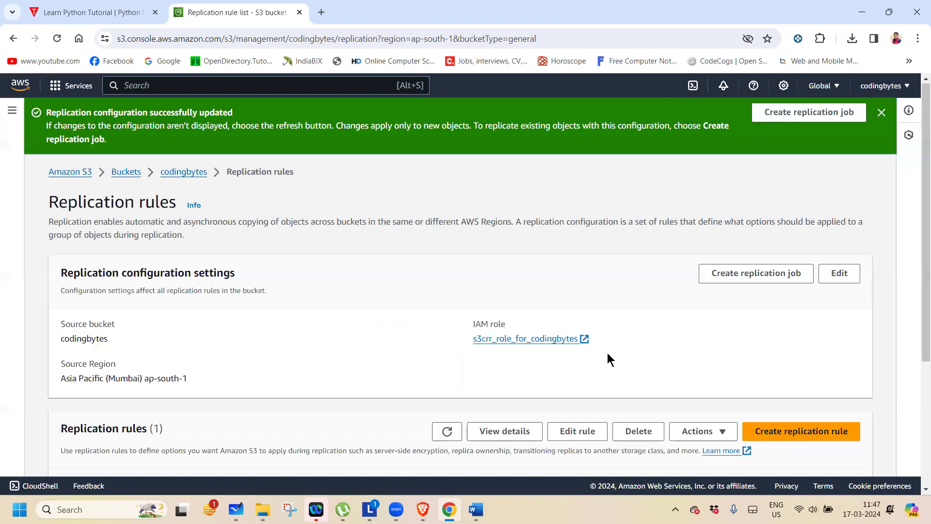
pyautogui.scroll(-4, 917, 339)
pyautogui.scroll(4, 916, 340)
pyautogui.click(882, 114)
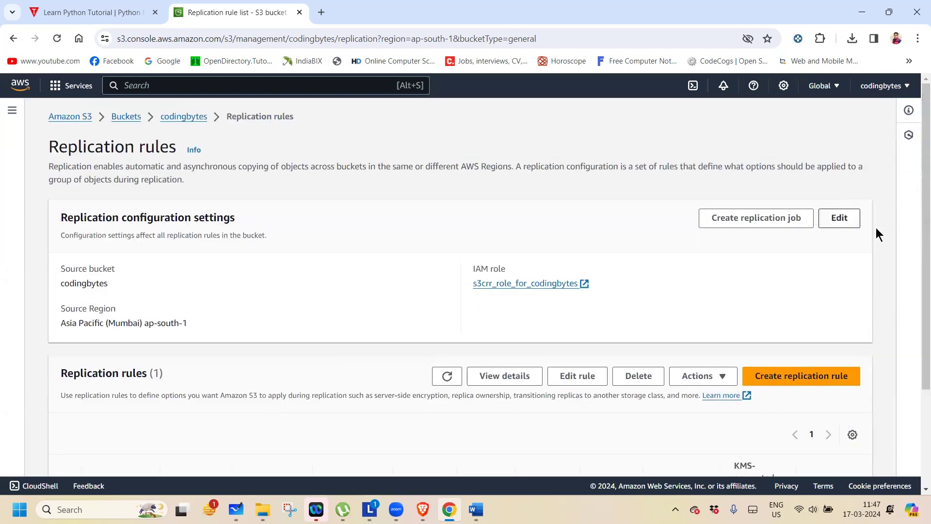
# Check the objects in codingbytes, then refresh the icz11 object list repeatedly to look for replicated files.
pyautogui.click(124, 118)
pyautogui.click(112, 360)
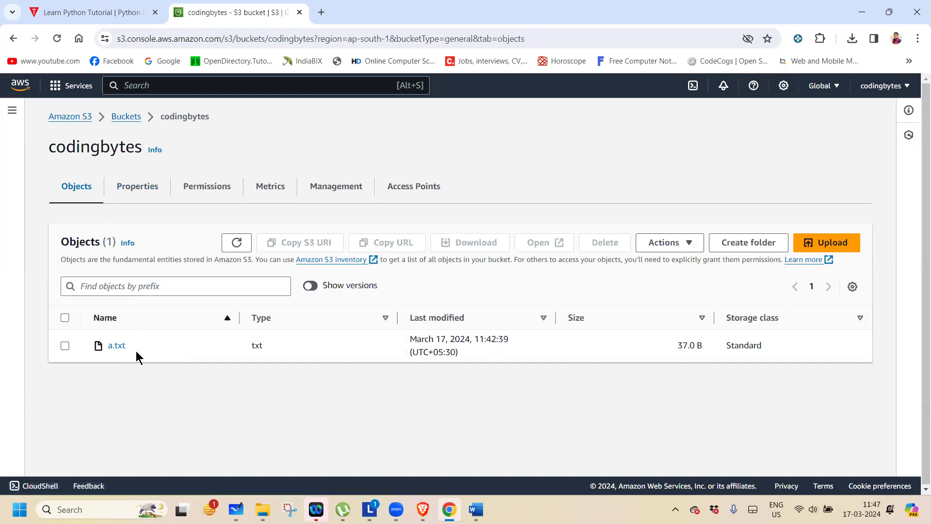
pyautogui.click(117, 117)
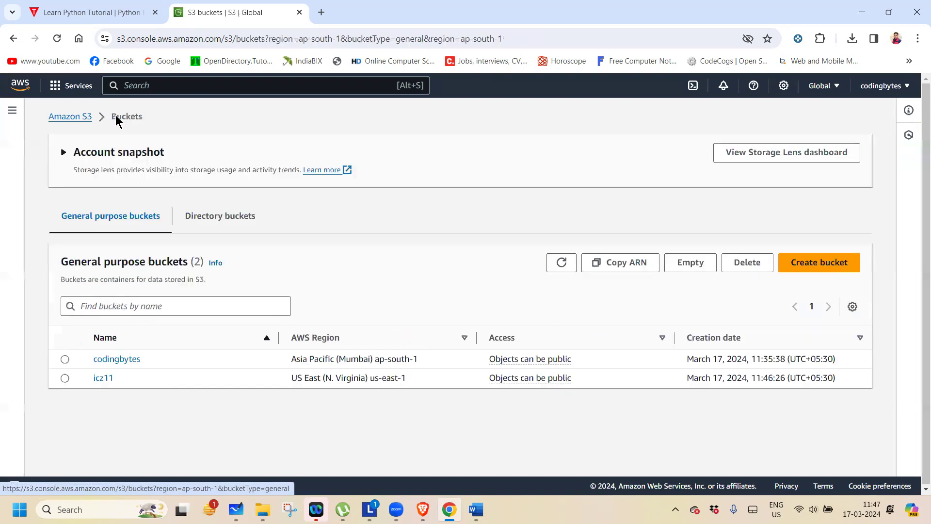
pyautogui.click(103, 379)
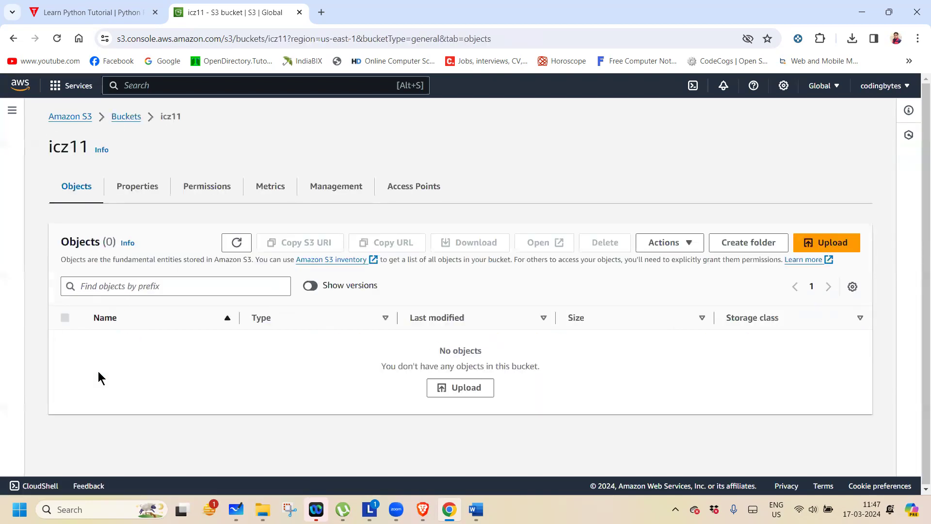
pyautogui.click(237, 244)
pyautogui.click(237, 245)
pyautogui.click(237, 245)
pyautogui.click(237, 245)
pyautogui.click(236, 246)
pyautogui.click(236, 245)
pyautogui.click(236, 244)
# Start an upload to the codingbytes bucket and add ICZ.png from the Desktop folder.
pyautogui.click(133, 117)
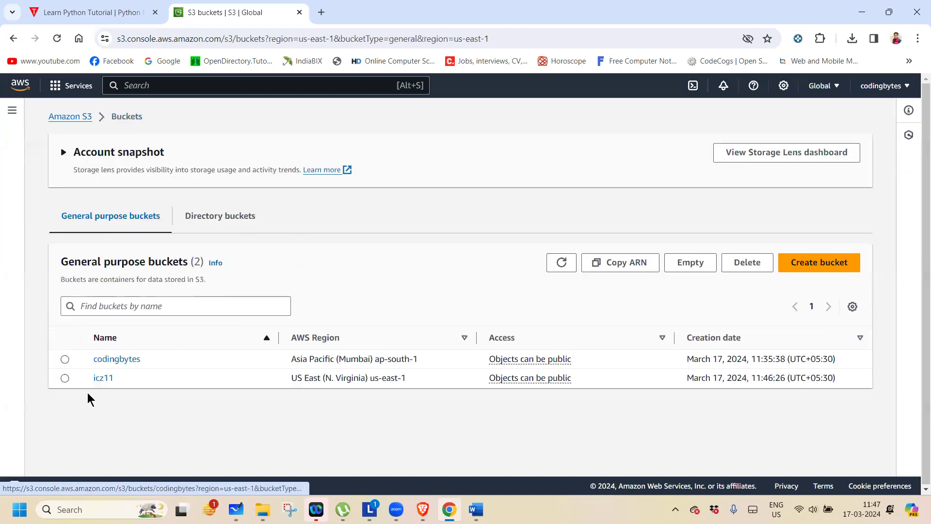
pyautogui.click(110, 360)
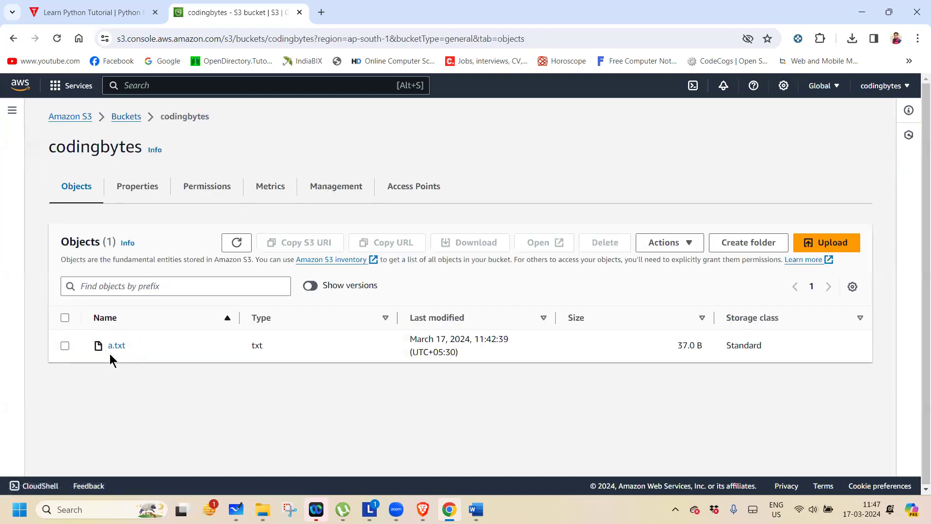
pyautogui.click(827, 242)
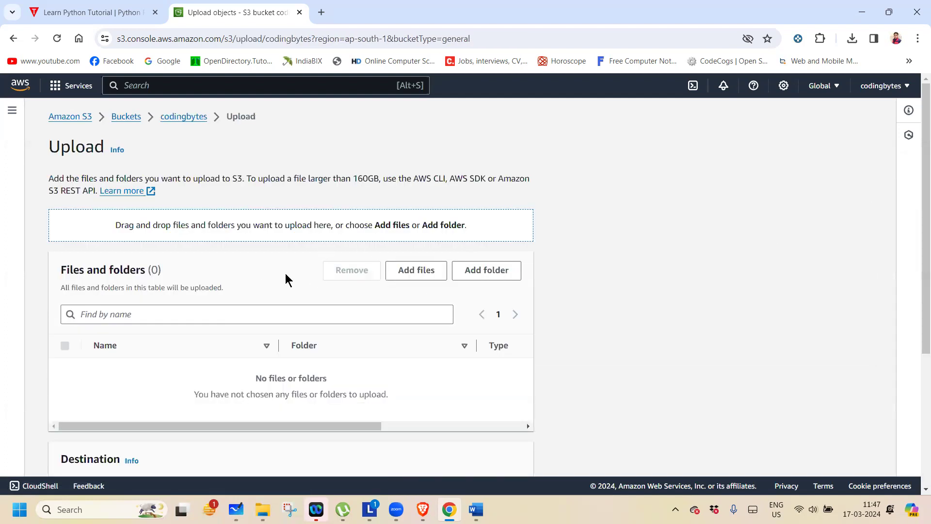
pyautogui.click(421, 269)
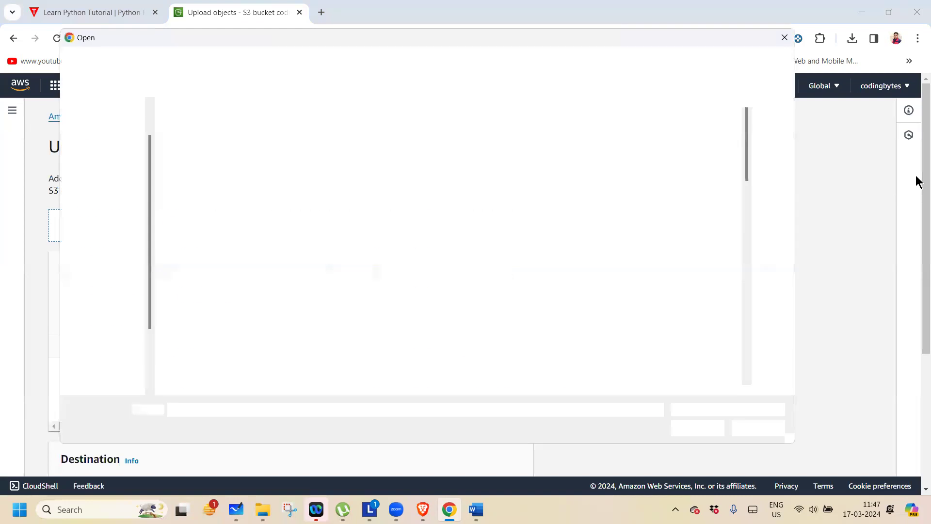
pyautogui.moveTo(749, 179); pyautogui.dragTo(755, 200)
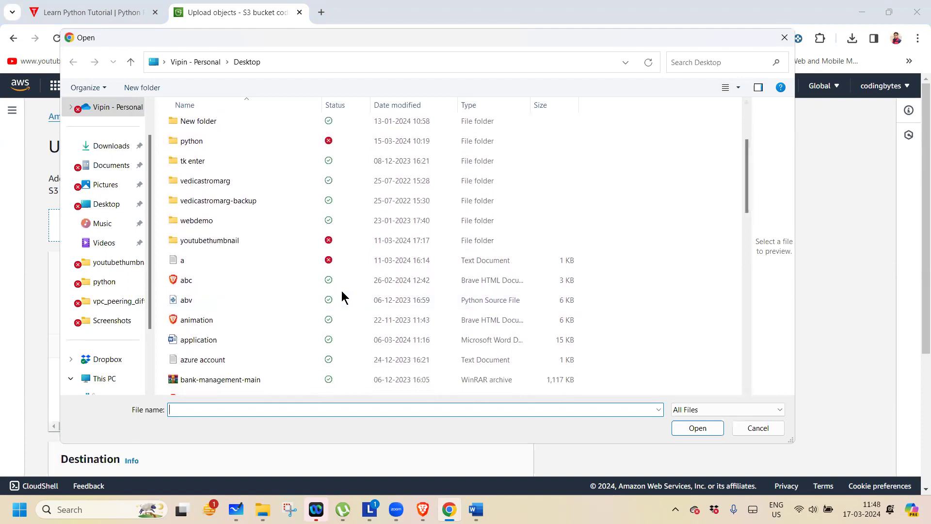
pyautogui.moveTo(748, 208); pyautogui.dragTo(754, 321)
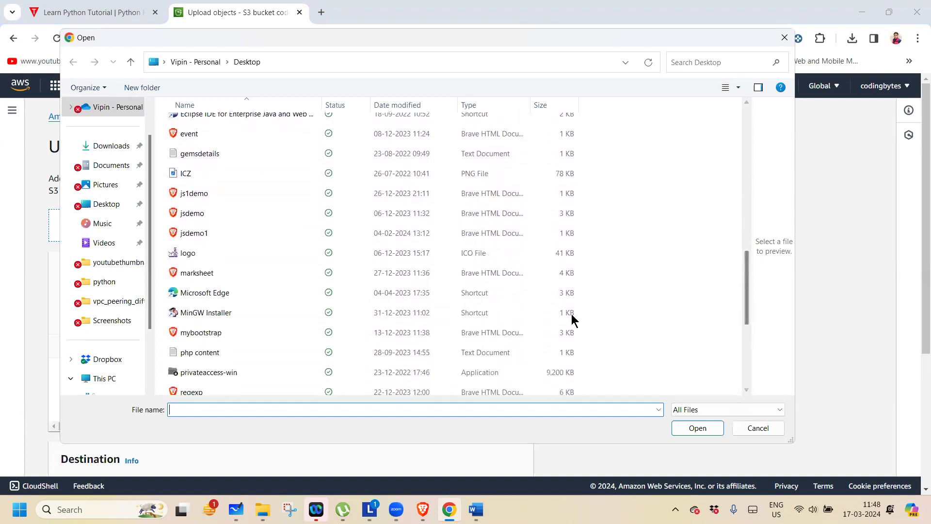
pyautogui.click(186, 174)
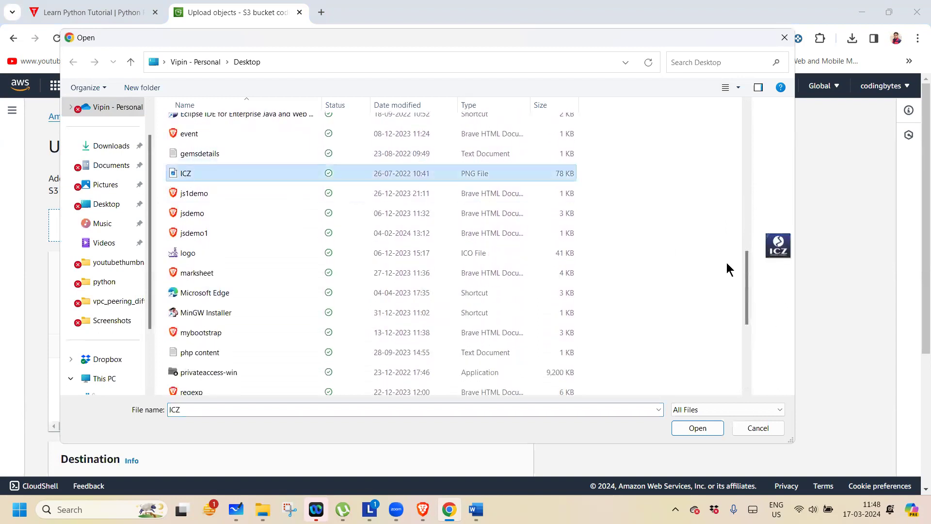
pyautogui.click(696, 427)
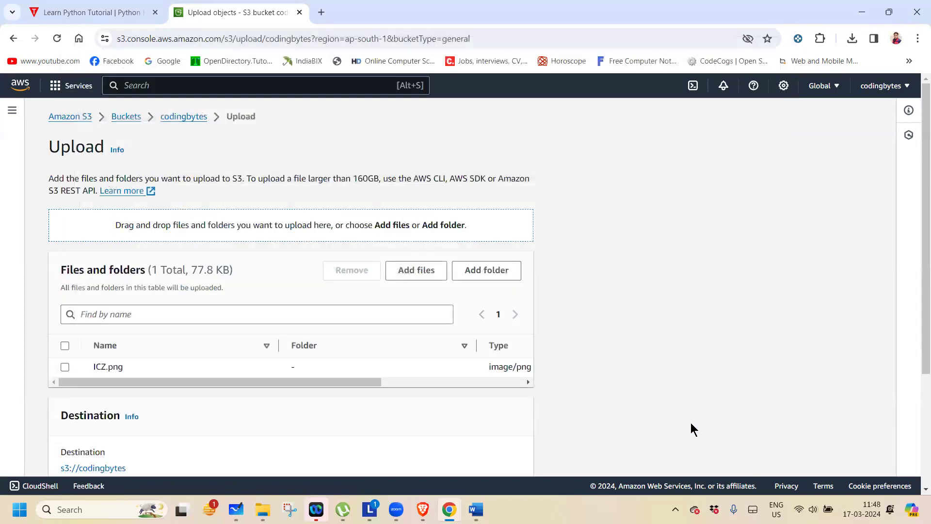
# Upload ICZ.png to codingbytes and close the upload status page.
pyautogui.scroll(-3, 917, 289)
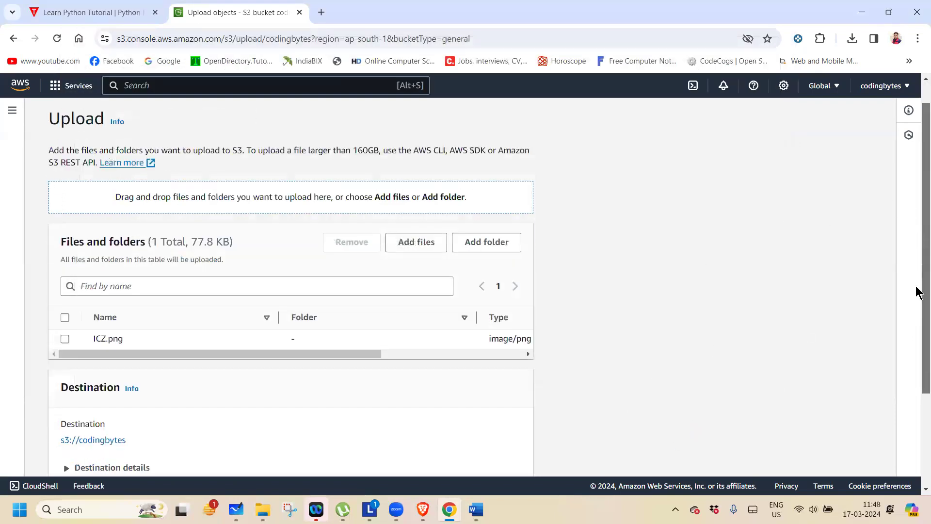
pyautogui.click(507, 453)
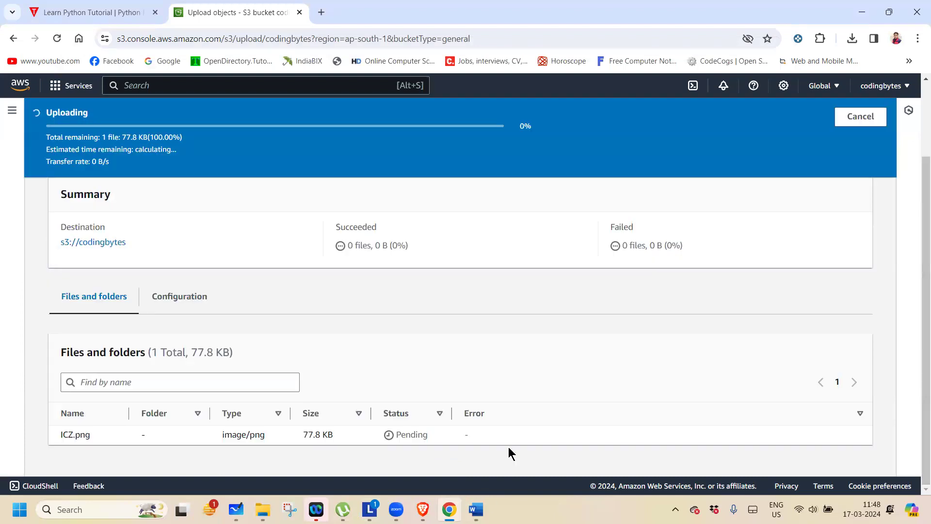
pyautogui.scroll(1, 916, 239)
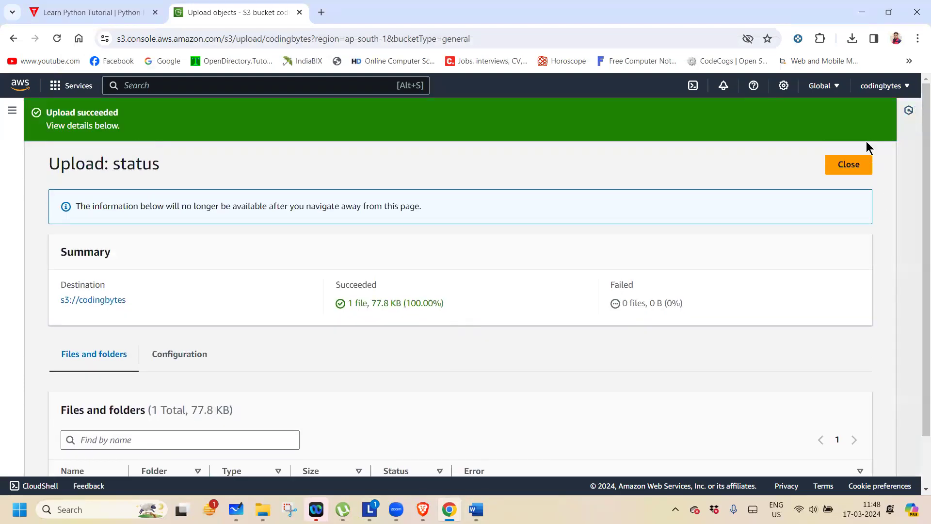
pyautogui.click(854, 169)
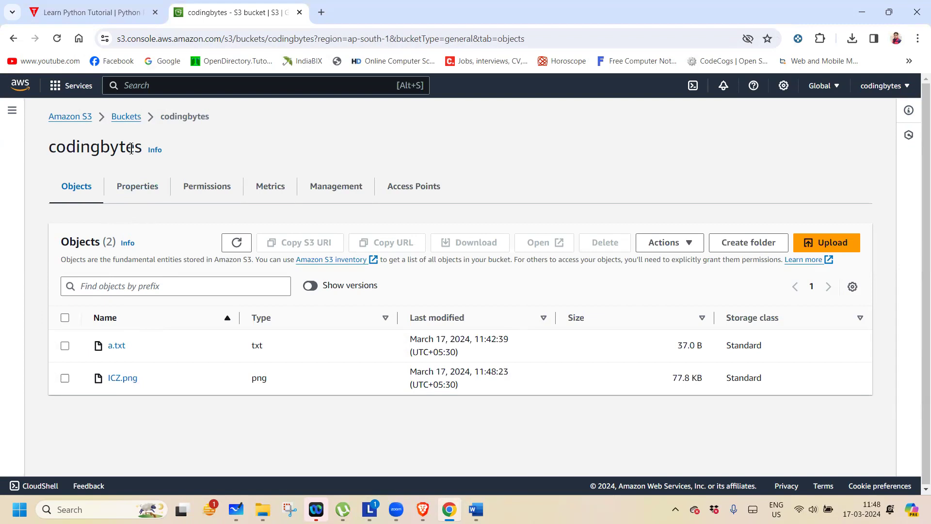
# Open the icz11 bucket and refresh its object list repeatedly to check for the replicated ICZ.png.
pyautogui.click(125, 118)
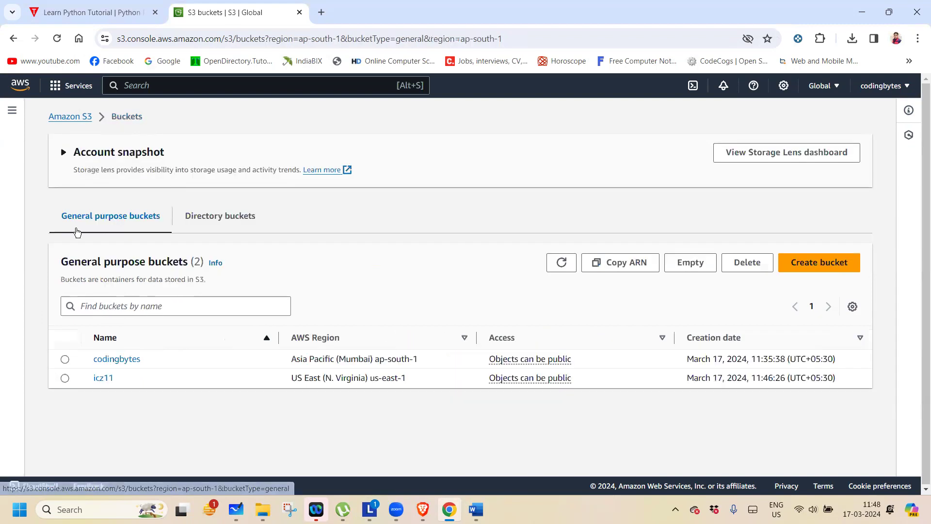
pyautogui.click(99, 379)
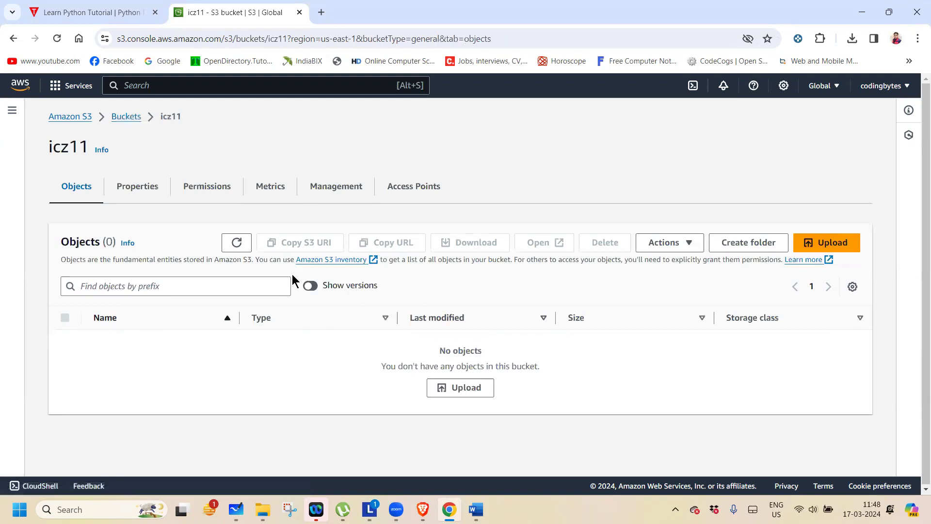
pyautogui.click(237, 248)
pyautogui.click(235, 250)
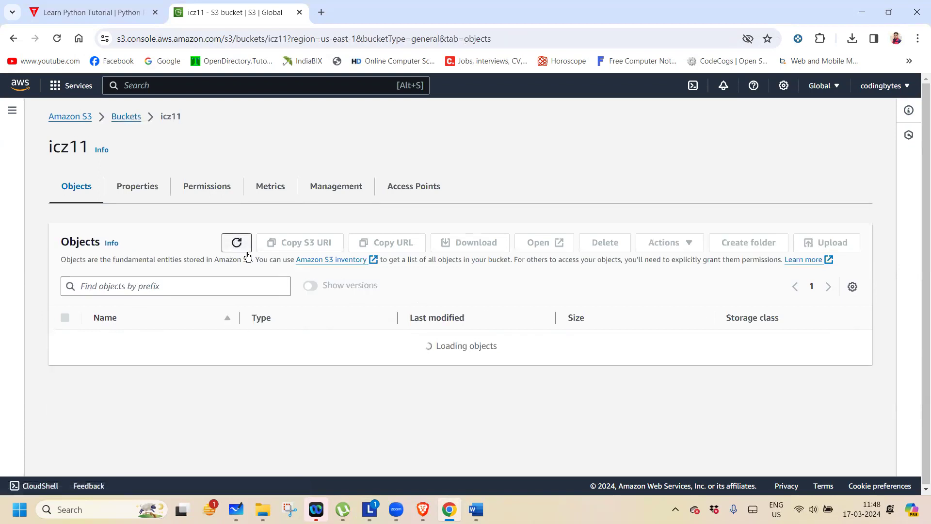
pyautogui.click(236, 248)
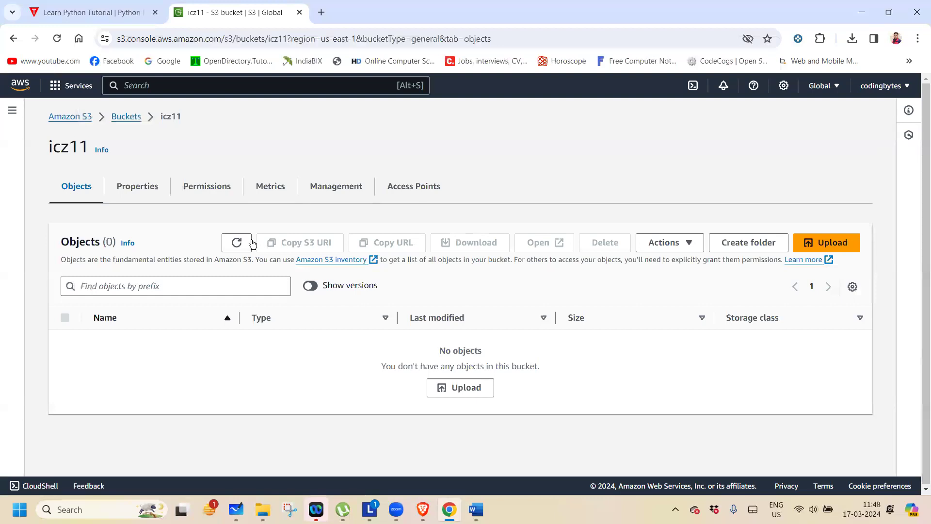
pyautogui.click(244, 248)
pyautogui.click(238, 246)
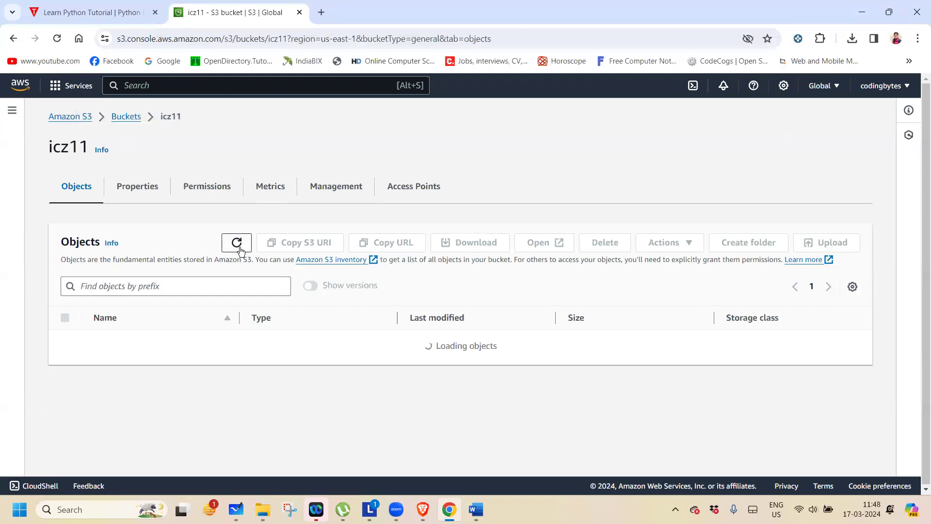
pyautogui.click(240, 250)
pyautogui.click(237, 248)
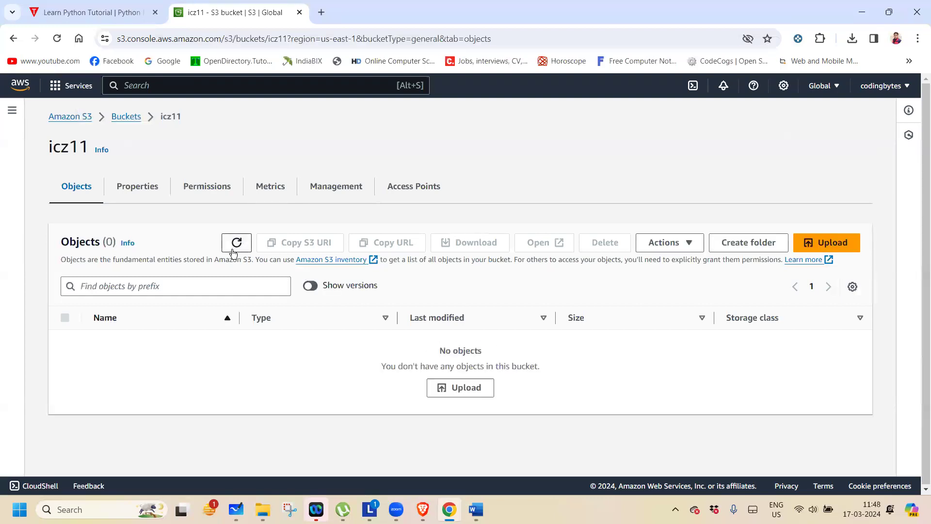
pyautogui.click(234, 248)
pyautogui.click(234, 250)
pyautogui.click(235, 250)
pyautogui.click(235, 250)
pyautogui.click(237, 251)
pyautogui.click(237, 252)
pyautogui.click(239, 252)
pyautogui.click(238, 252)
pyautogui.click(236, 249)
pyautogui.click(234, 248)
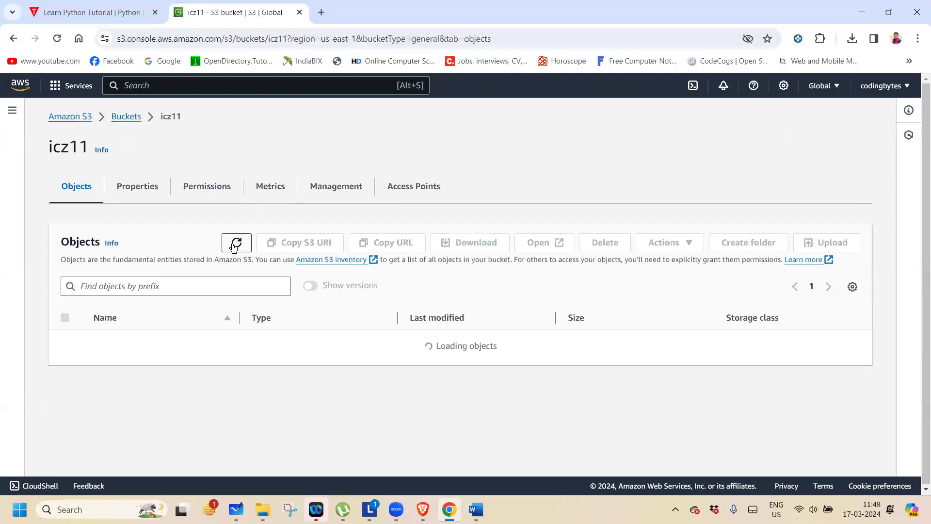
pyautogui.click(233, 249)
pyautogui.click(234, 248)
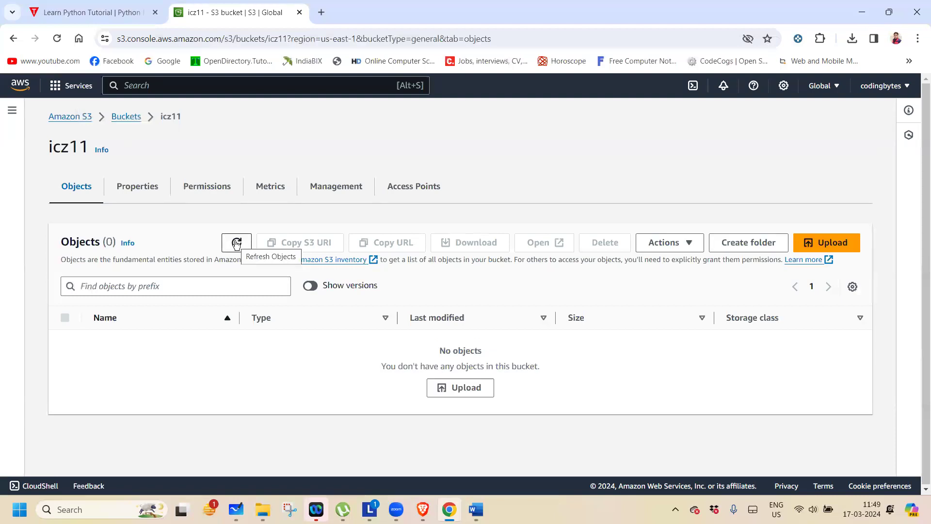
pyautogui.click(243, 249)
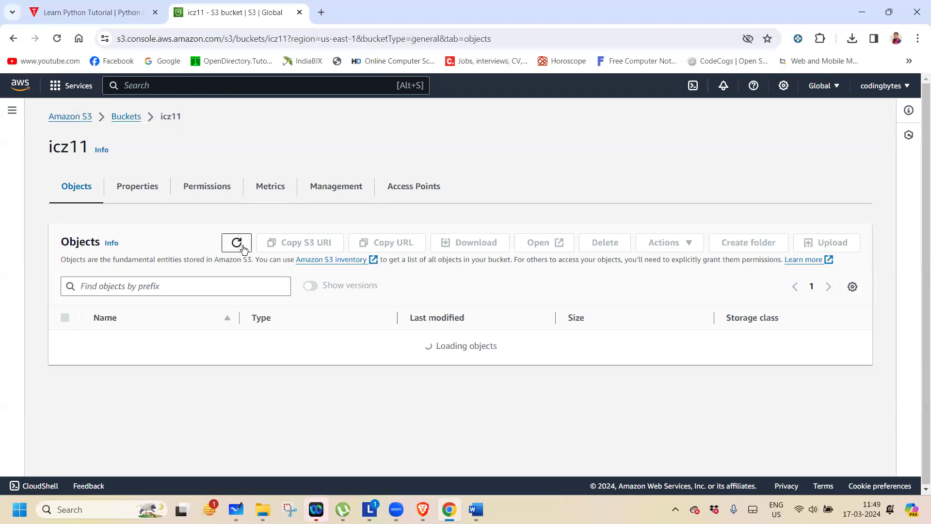
pyautogui.click(237, 248)
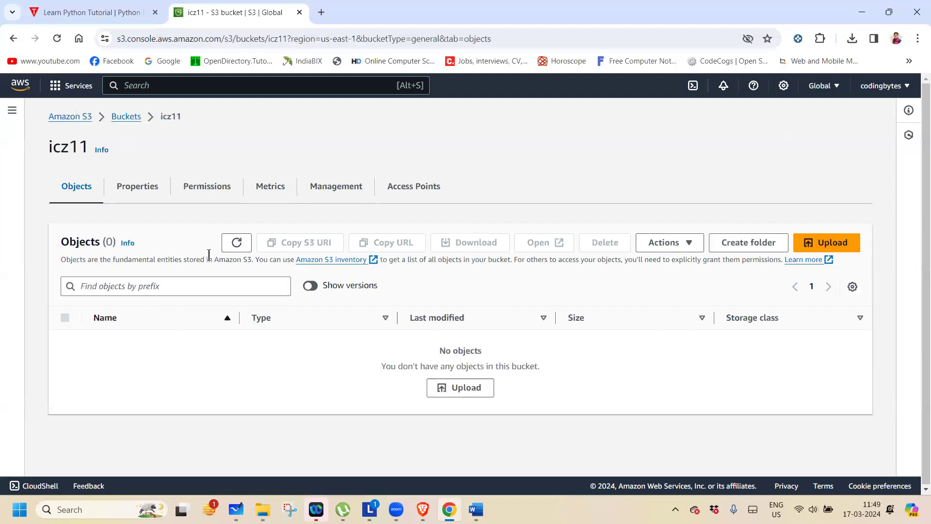
pyautogui.click(236, 244)
pyautogui.click(237, 244)
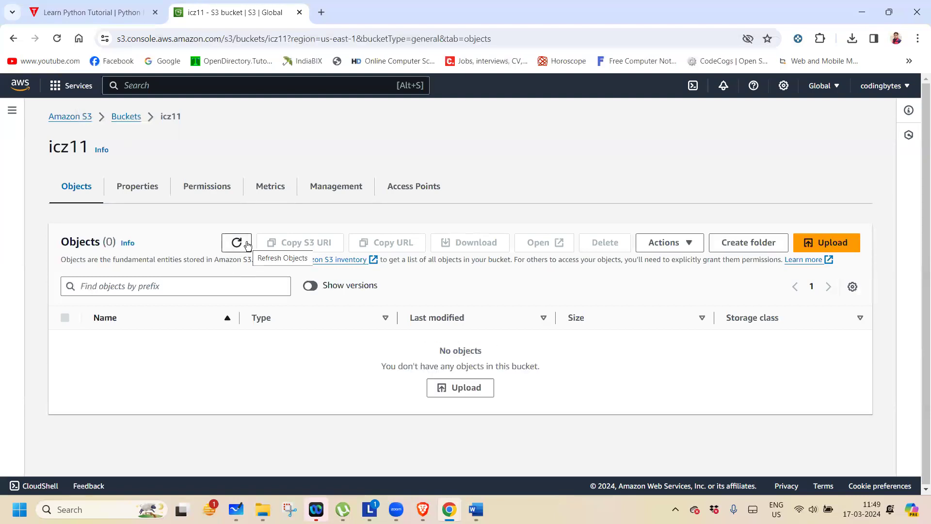
pyautogui.click(237, 242)
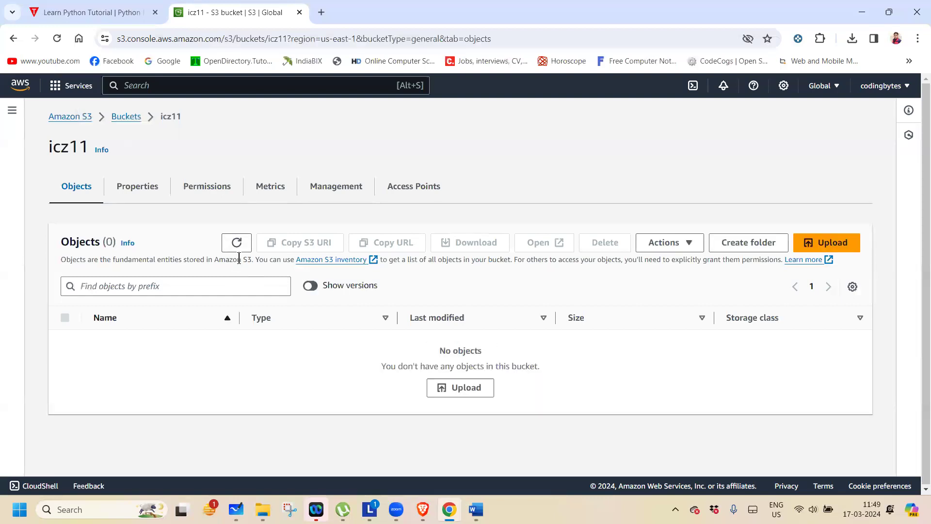
pyautogui.click(236, 248)
pyautogui.click(241, 247)
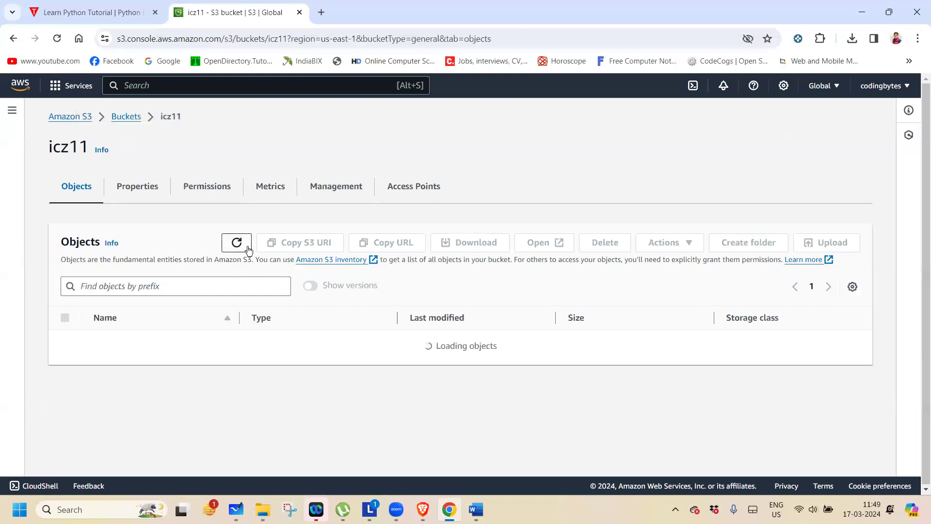
pyautogui.click(235, 248)
pyautogui.click(228, 248)
pyautogui.click(227, 249)
pyautogui.click(230, 251)
pyautogui.click(233, 250)
pyautogui.click(236, 250)
pyautogui.click(239, 249)
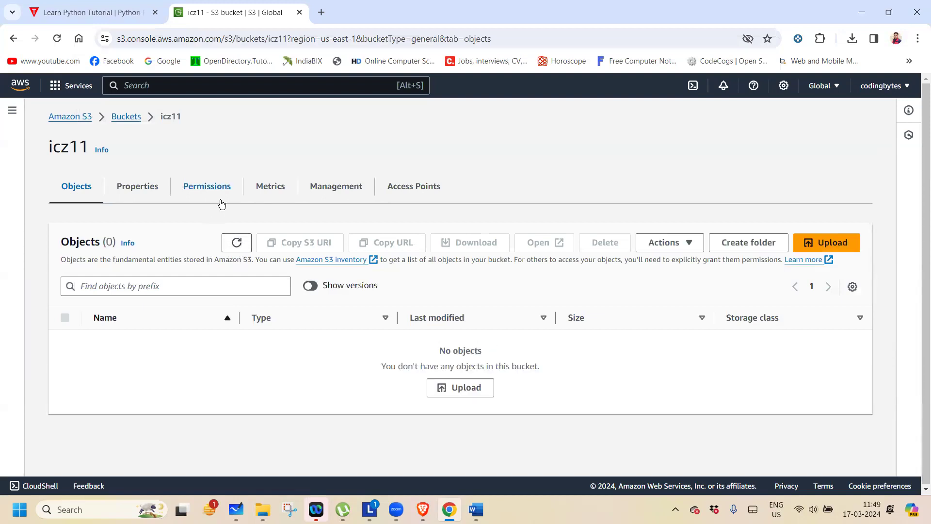
# Review the copydata replication rule in the management settings of the codingbytes bucket.
pyautogui.click(120, 117)
pyautogui.click(128, 358)
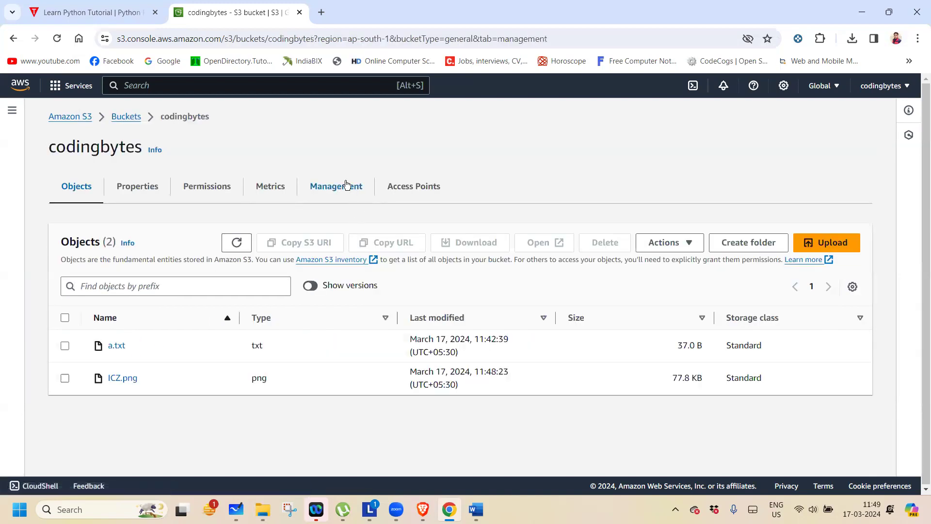
pyautogui.click(346, 184)
pyautogui.moveTo(917, 224); pyautogui.dragTo(919, 309)
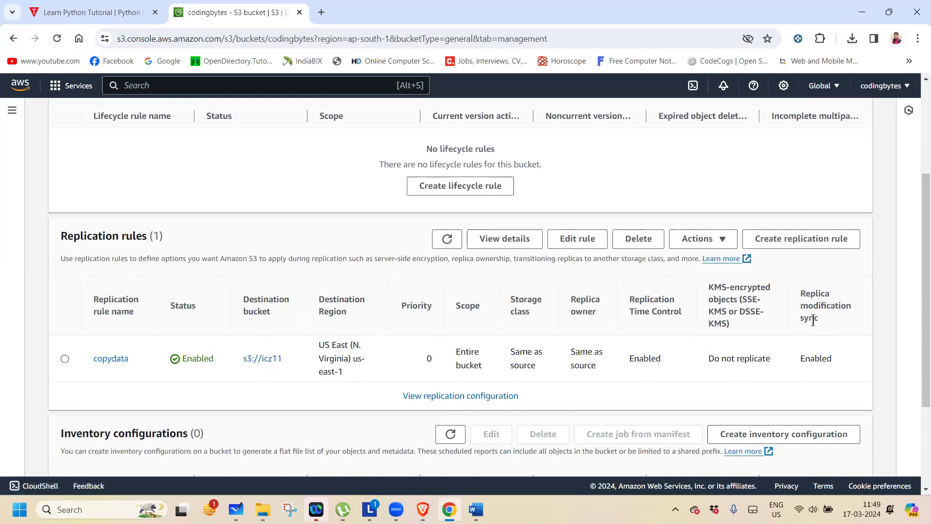
pyautogui.moveTo(914, 257); pyautogui.dragTo(755, 160)
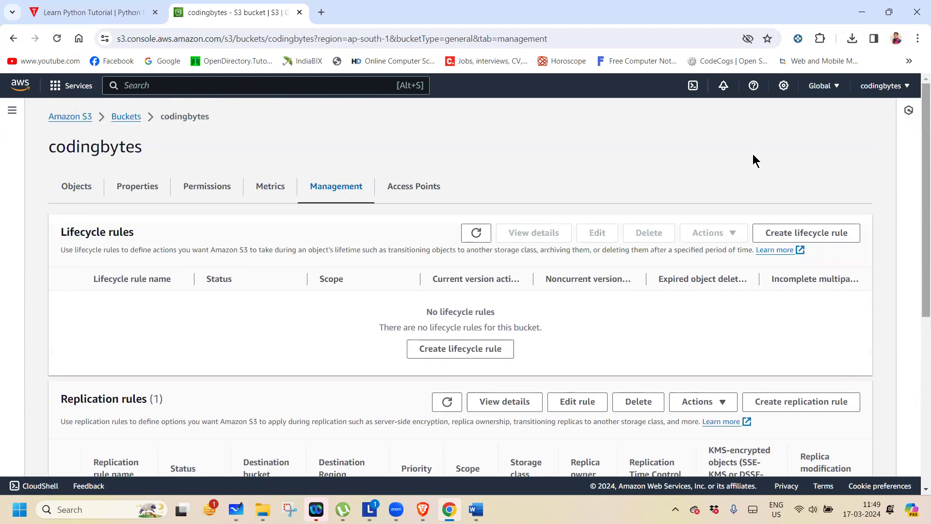
# Return to the icz11 bucket and keep refreshing its object list to look for the replicated file.
pyautogui.click(130, 119)
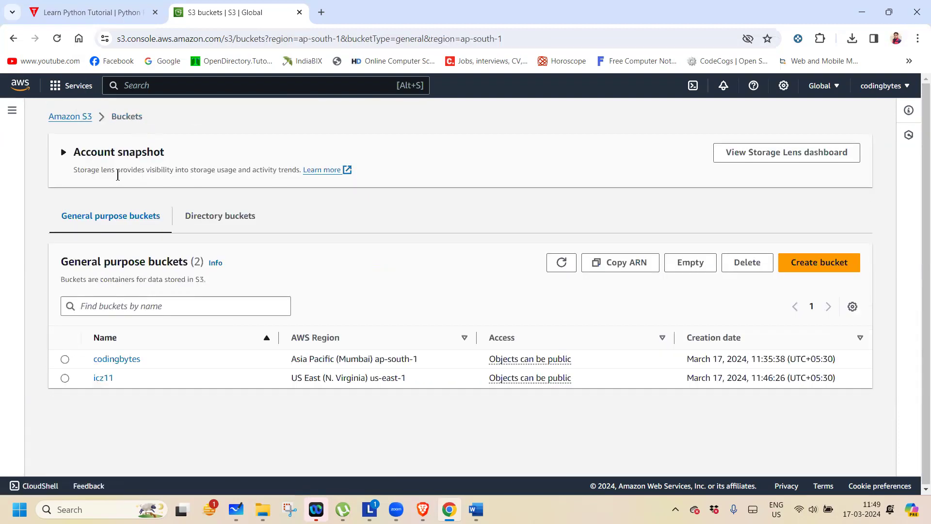
pyautogui.click(103, 378)
pyautogui.click(238, 244)
pyautogui.click(238, 246)
pyautogui.click(238, 247)
pyautogui.click(237, 248)
pyautogui.click(237, 249)
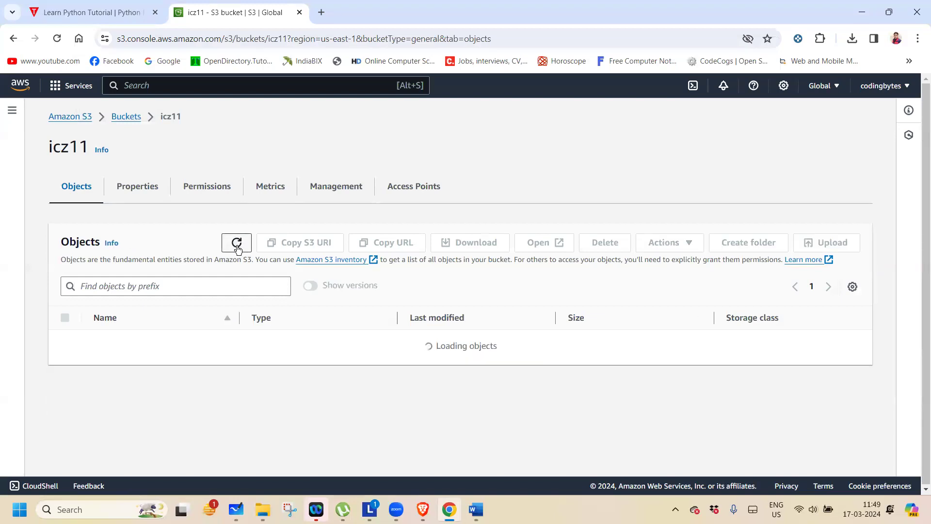
pyautogui.click(237, 247)
pyautogui.click(237, 248)
pyautogui.click(237, 248)
pyautogui.click(237, 249)
pyautogui.click(237, 245)
pyautogui.click(236, 244)
pyautogui.click(237, 251)
pyautogui.click(238, 251)
pyautogui.click(239, 252)
pyautogui.click(236, 252)
pyautogui.click(236, 251)
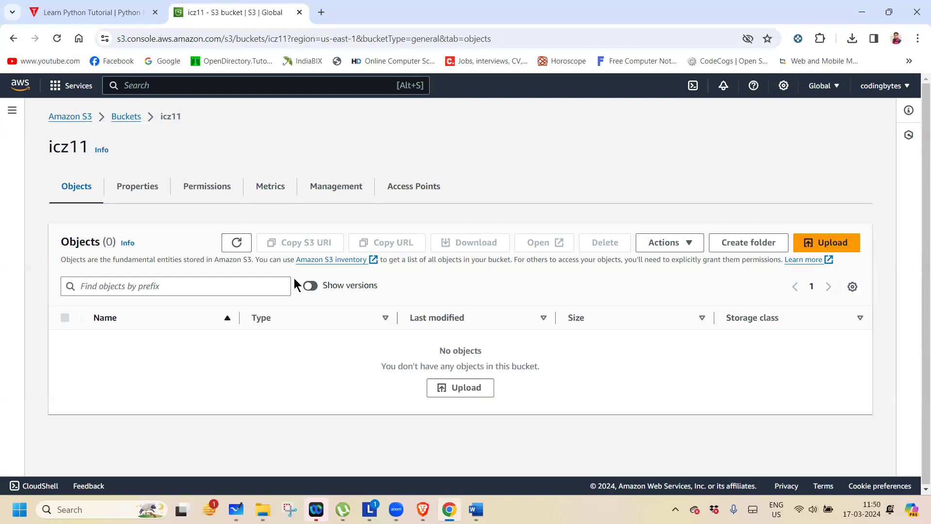
# Switch the display of object versions in icz11 on and off again, then refresh the object list repeatedly.
pyautogui.click(309, 287)
pyautogui.click(310, 287)
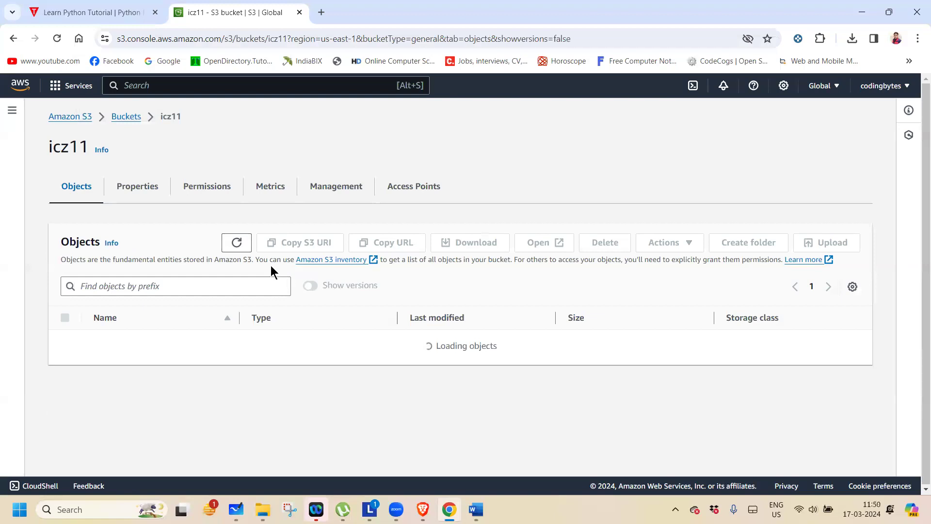
pyautogui.click(240, 250)
pyautogui.click(238, 248)
pyautogui.click(239, 246)
pyautogui.click(236, 245)
pyautogui.click(236, 246)
pyautogui.click(236, 246)
pyautogui.click(238, 243)
pyautogui.click(239, 242)
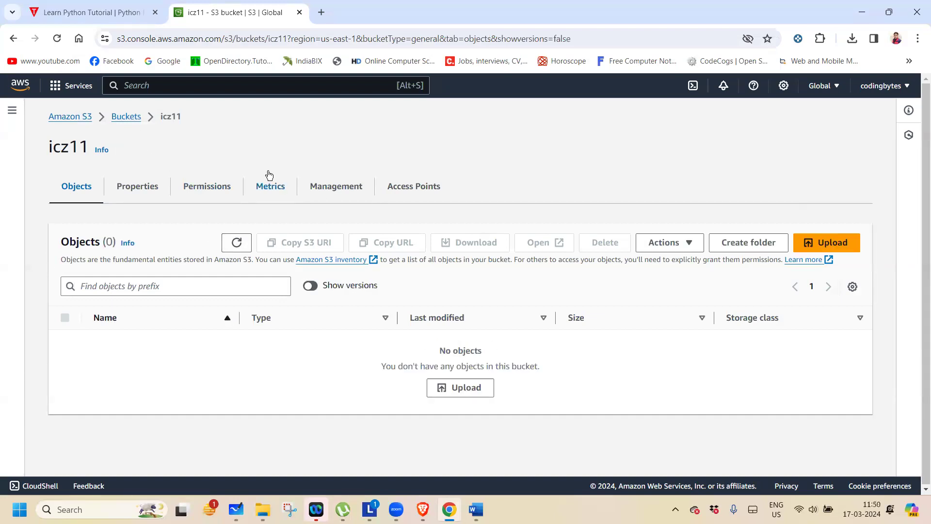
pyautogui.click(236, 243)
pyautogui.click(237, 243)
pyautogui.click(237, 244)
pyautogui.click(236, 243)
# Open the codingbytes bucket and refresh its object list to check the source files.
pyautogui.click(126, 117)
pyautogui.click(124, 359)
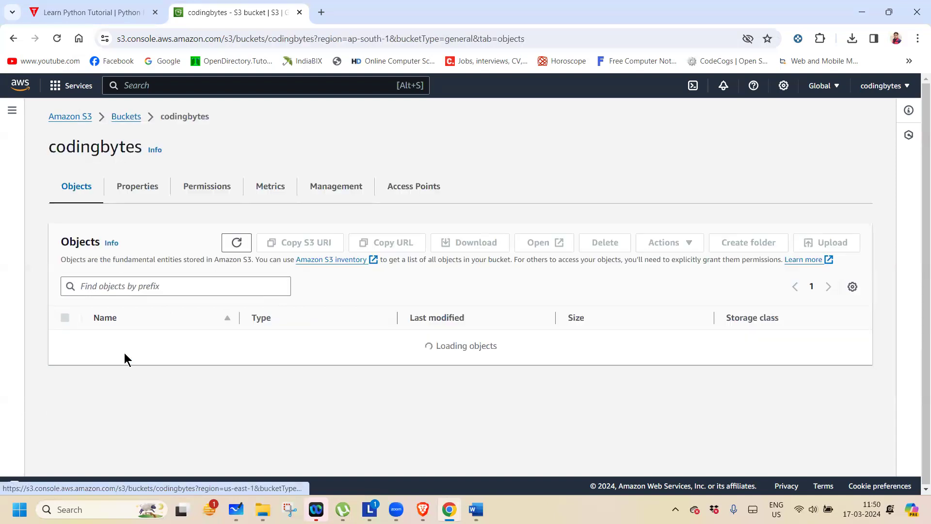
pyautogui.click(236, 243)
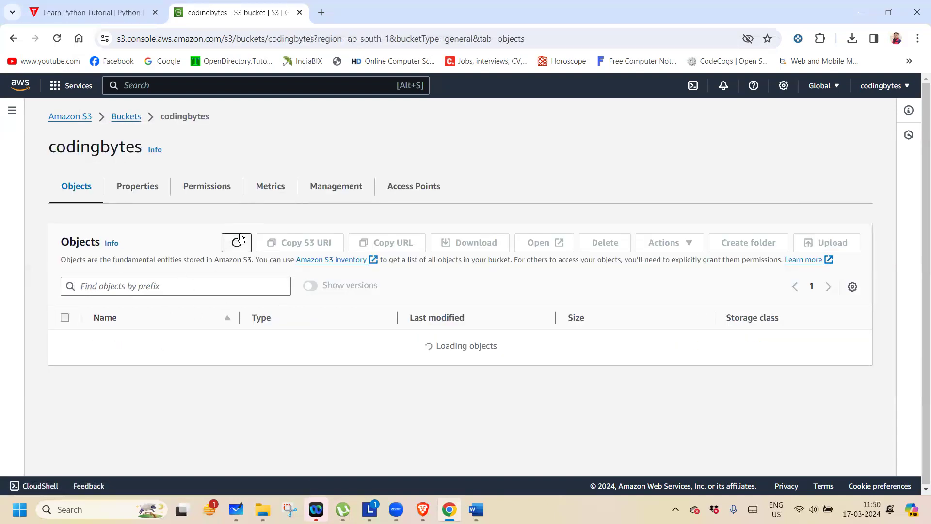
pyautogui.click(236, 243)
pyautogui.click(237, 243)
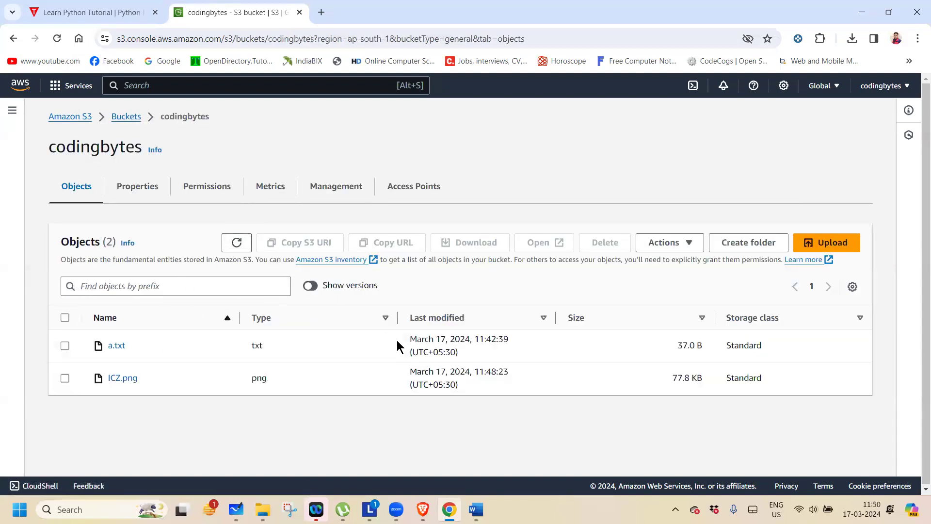
# Reopen the icz11 bucket and refresh its objects repeatedly to check whether replication has completed.
pyautogui.click(120, 117)
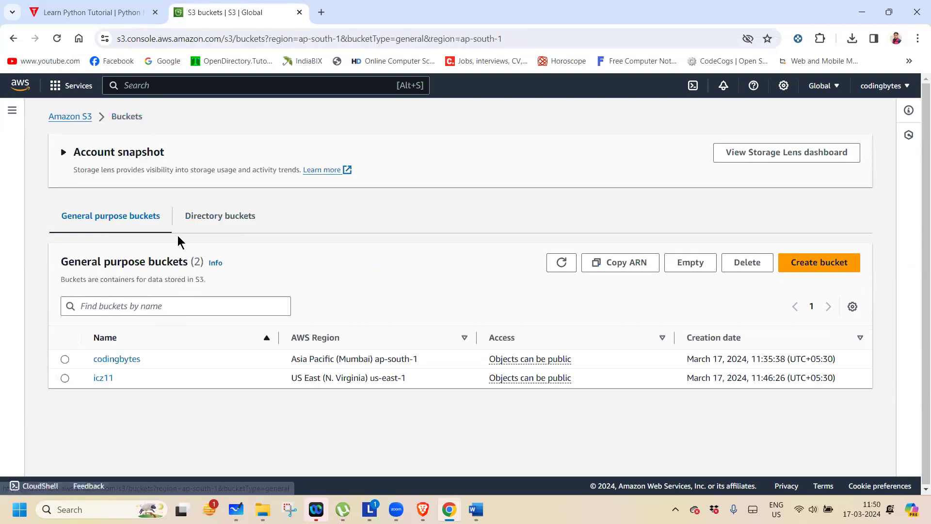
pyautogui.click(103, 378)
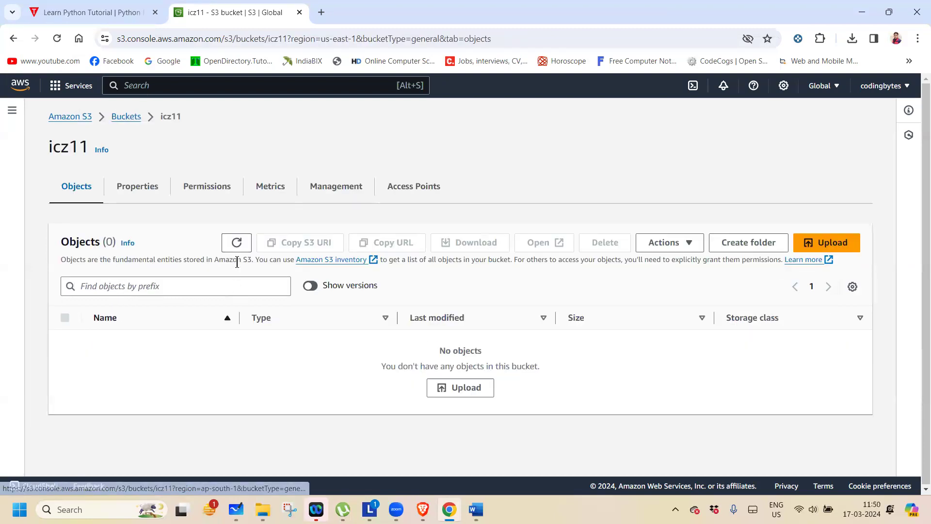
pyautogui.click(232, 241)
pyautogui.click(236, 241)
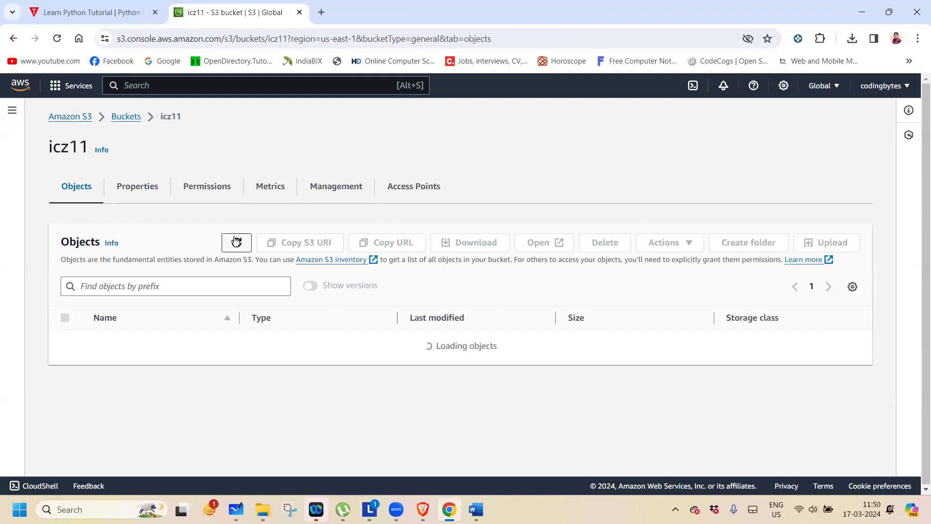
pyautogui.click(238, 240)
pyautogui.click(237, 240)
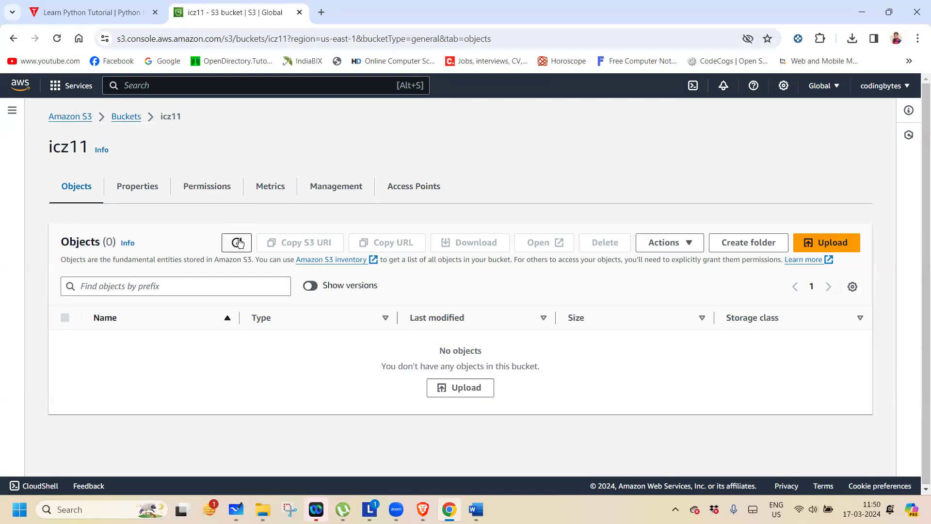
pyautogui.click(238, 240)
pyautogui.click(238, 239)
pyautogui.click(238, 244)
pyautogui.click(237, 245)
pyautogui.click(238, 244)
pyautogui.click(238, 245)
pyautogui.click(237, 245)
pyautogui.click(237, 244)
pyautogui.click(236, 243)
pyautogui.click(238, 244)
pyautogui.click(237, 242)
pyautogui.click(236, 242)
pyautogui.click(235, 242)
pyautogui.click(231, 241)
pyautogui.click(231, 241)
pyautogui.click(235, 243)
pyautogui.click(236, 244)
pyautogui.click(237, 243)
pyautogui.click(236, 243)
# Examine the copydata rule's settings in codingbytes, including KMS-encrypted object handling, and open the bucket's full replication configuration.
pyautogui.click(127, 118)
pyautogui.click(129, 358)
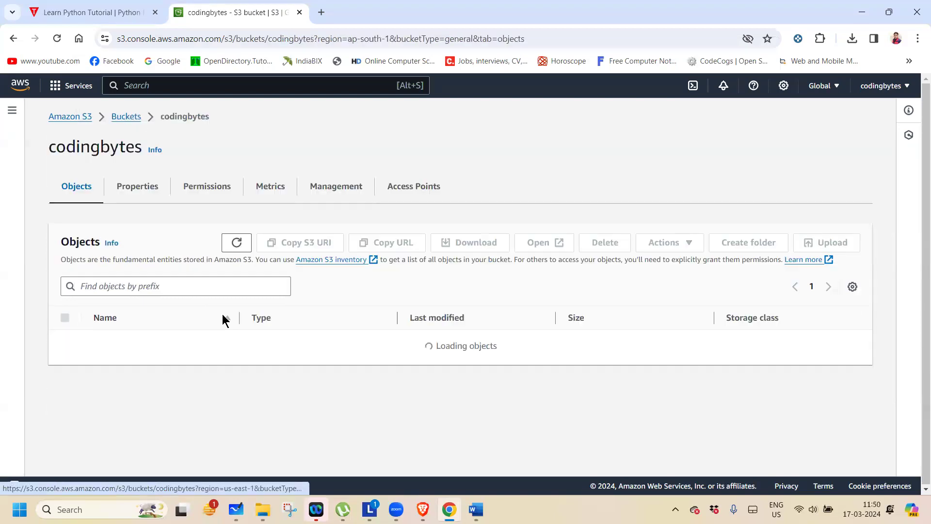
pyautogui.click(326, 185)
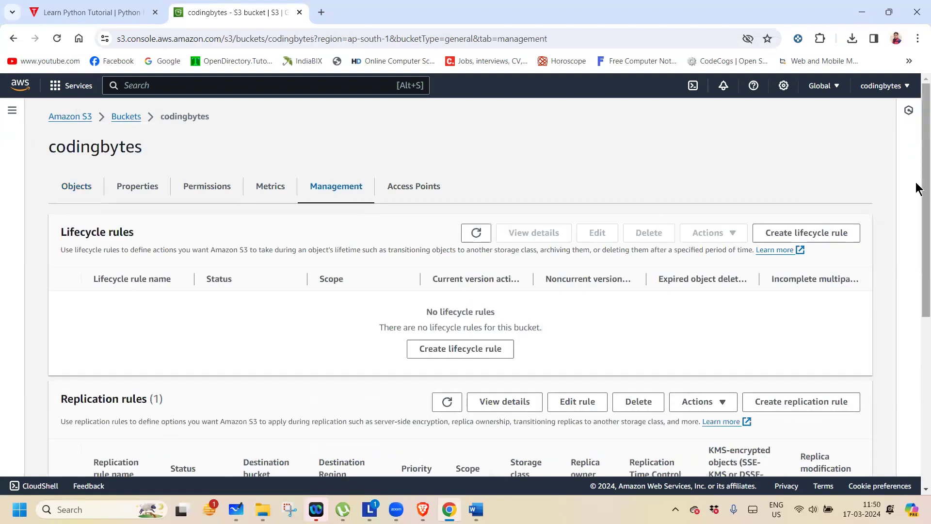
pyautogui.scroll(-3, 917, 242)
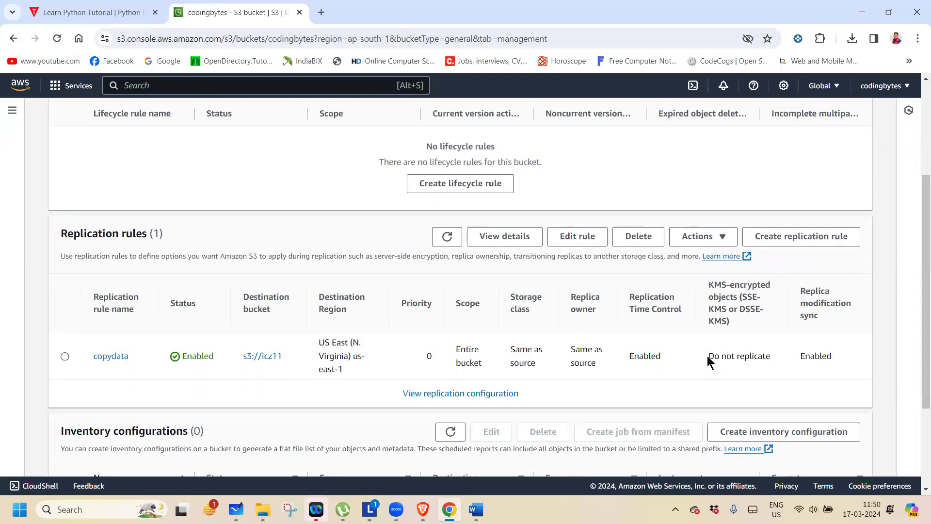
pyautogui.moveTo(708, 362); pyautogui.dragTo(751, 351)
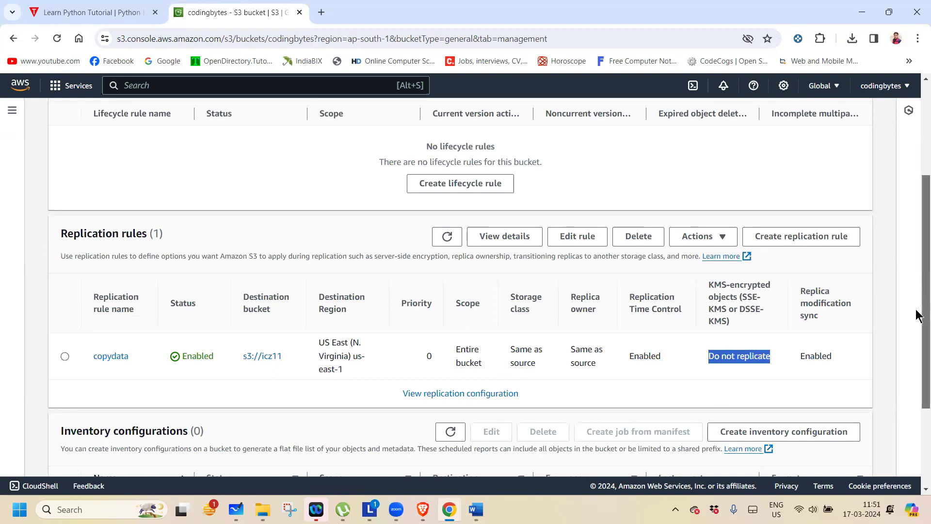
pyautogui.scroll(-2, 918, 340)
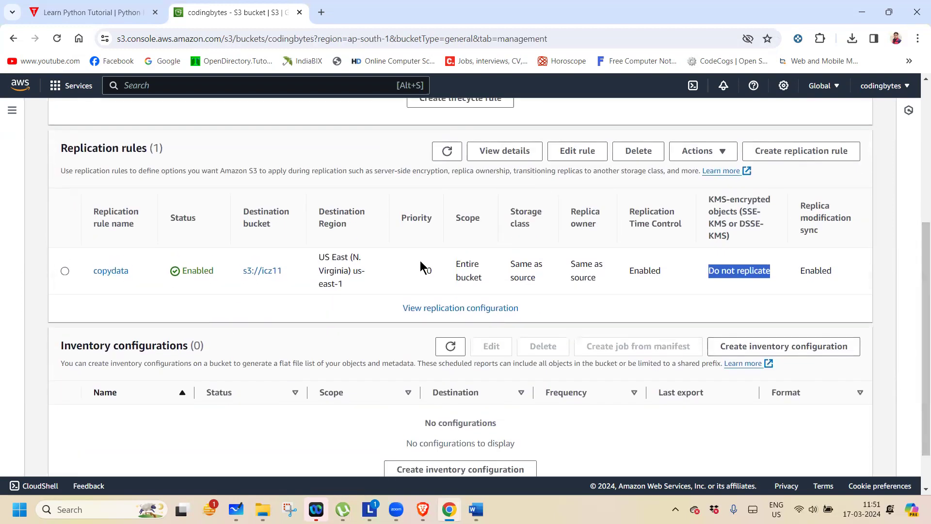
pyautogui.click(430, 307)
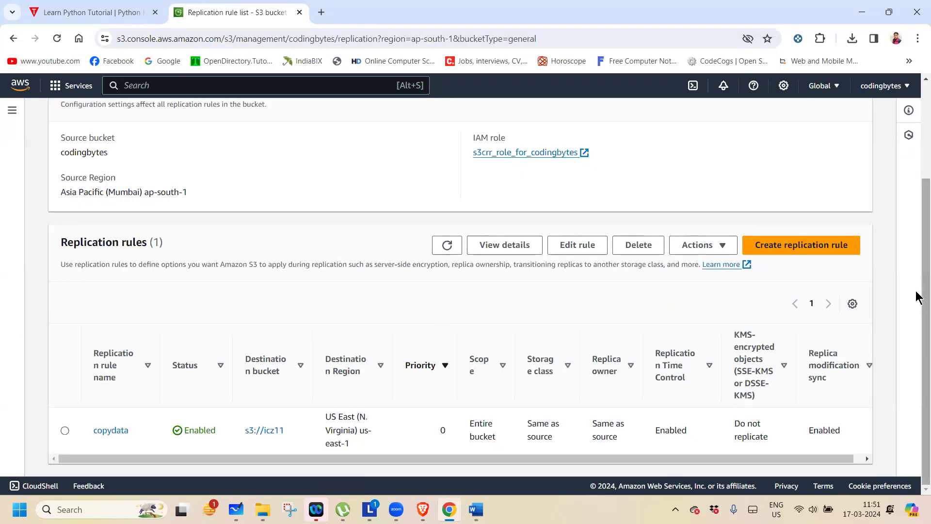
# Look over the bucket's replication configuration, then reopen icz11 and refresh its object list repeatedly to check for replicated files.
pyautogui.scroll(2, 919, 215)
pyautogui.scroll(2, 918, 214)
pyautogui.scroll(-4, 919, 209)
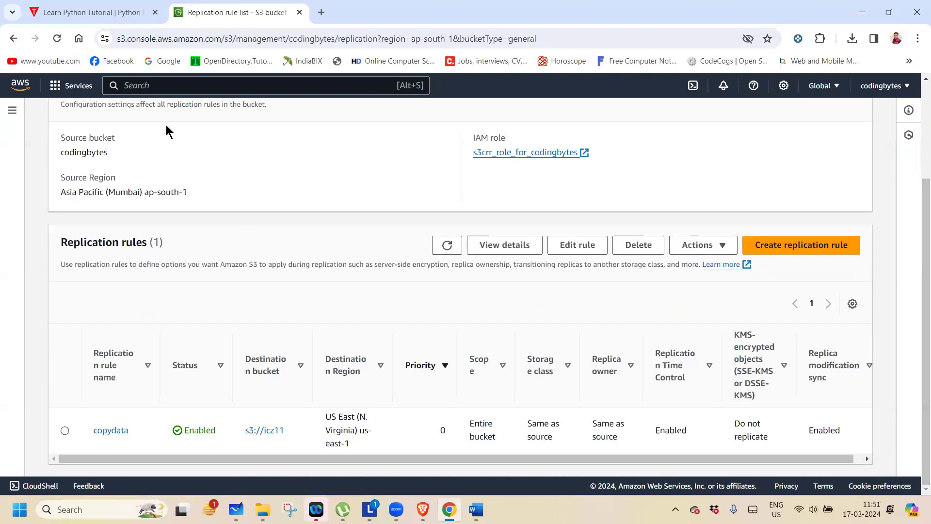
pyautogui.scroll(4, 919, 224)
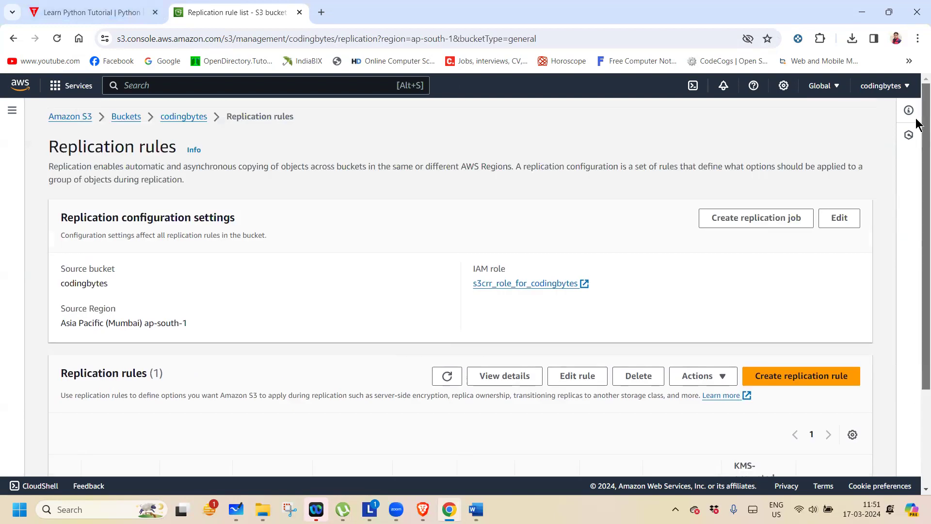
pyautogui.click(134, 118)
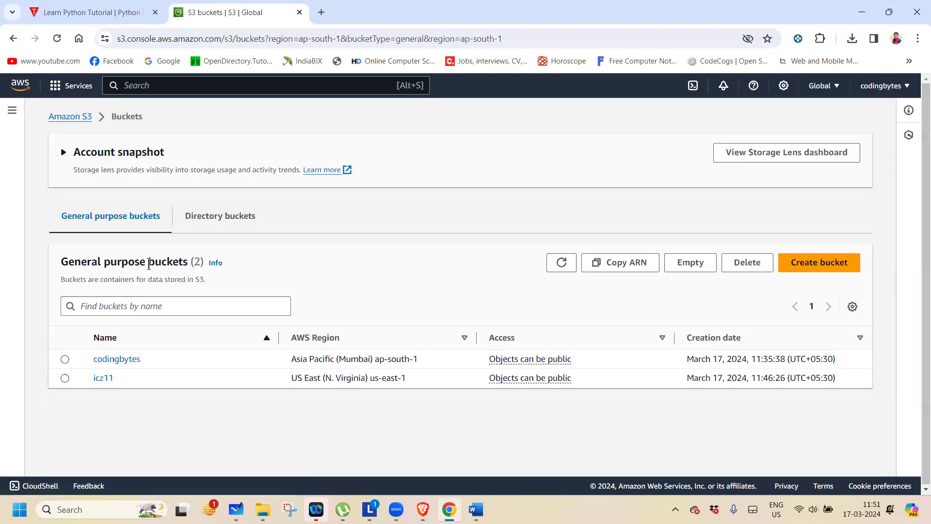
pyautogui.click(103, 378)
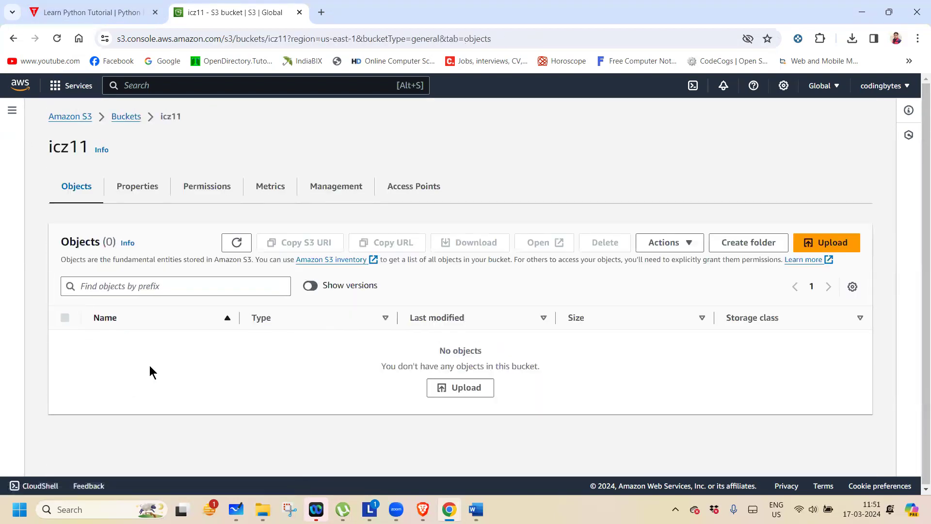
pyautogui.click(236, 243)
pyautogui.click(236, 242)
pyautogui.click(238, 244)
pyautogui.click(237, 243)
pyautogui.click(236, 243)
pyautogui.click(236, 243)
pyautogui.click(235, 244)
pyautogui.click(234, 243)
pyautogui.click(236, 244)
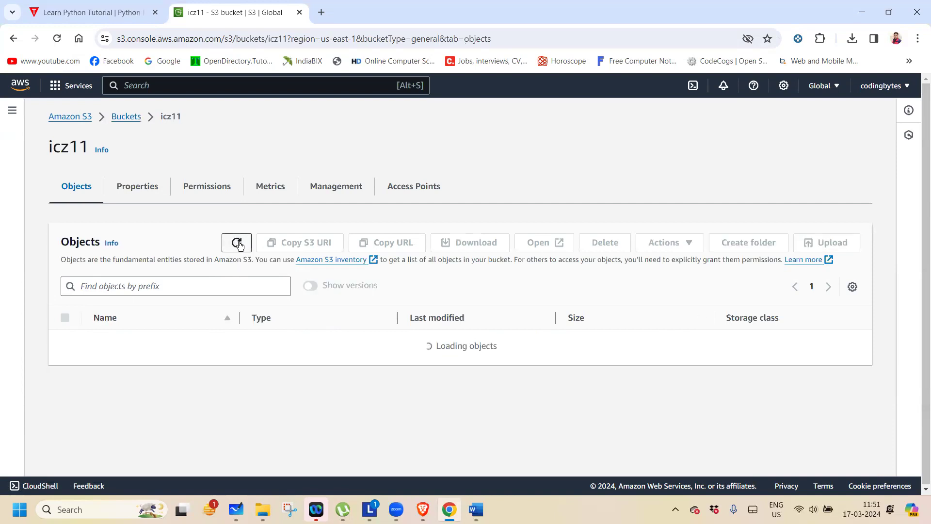
pyautogui.click(238, 245)
pyautogui.click(237, 244)
pyautogui.click(236, 244)
pyautogui.click(236, 244)
pyautogui.click(236, 244)
pyautogui.click(236, 244)
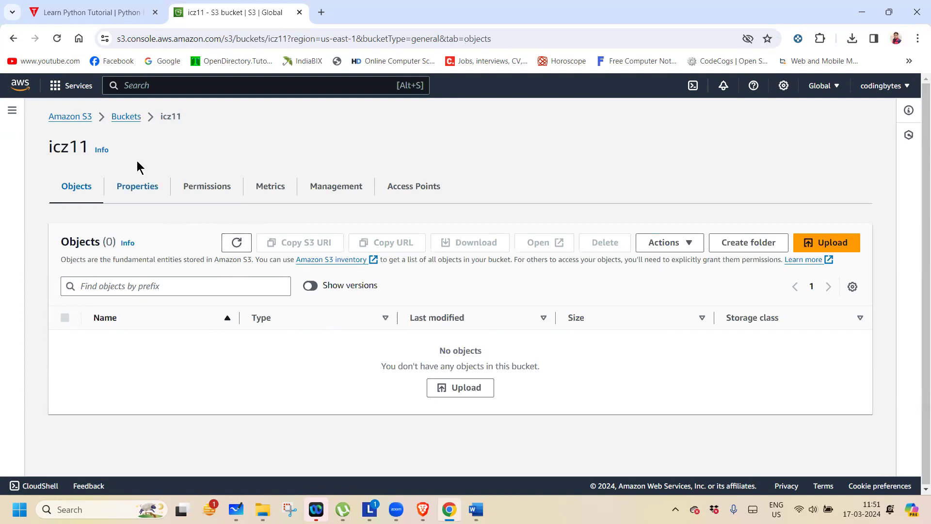
pyautogui.click(231, 243)
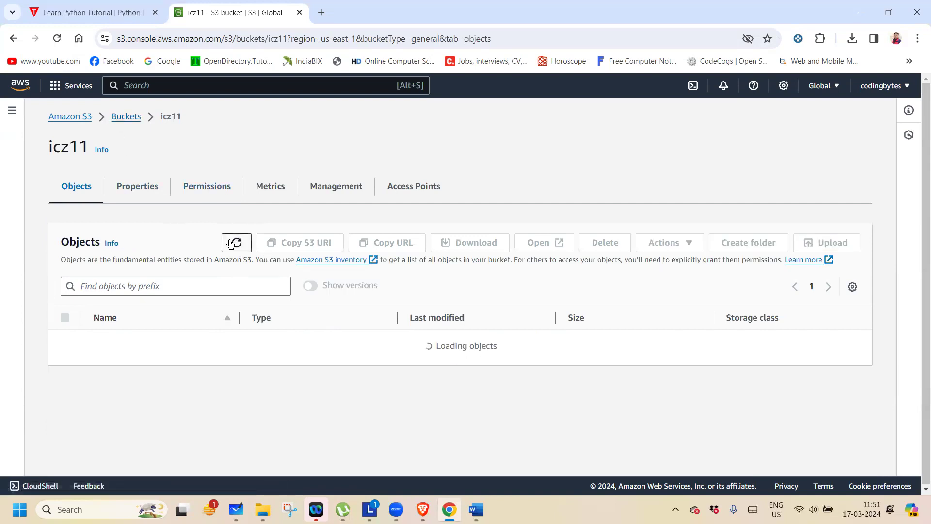
pyautogui.click(235, 243)
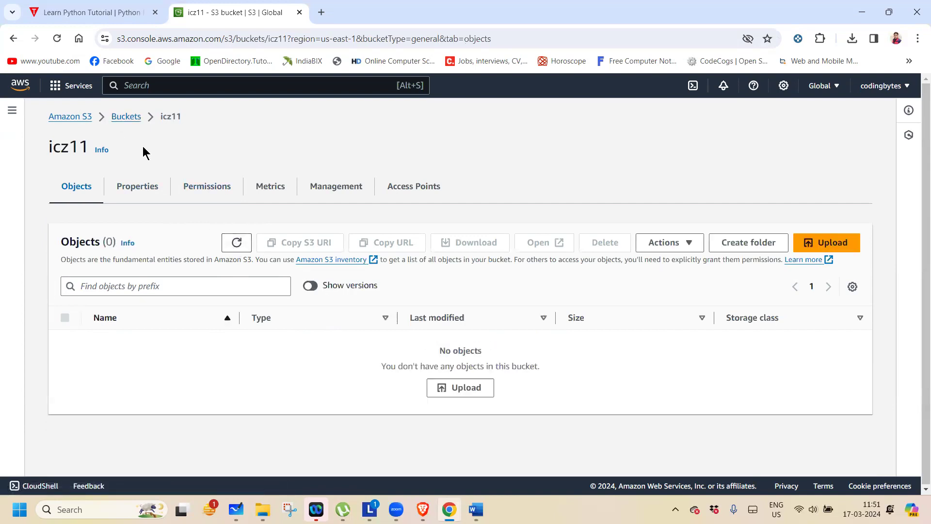
# Open the codingbytes bucket and review its replication rules again.
pyautogui.click(121, 121)
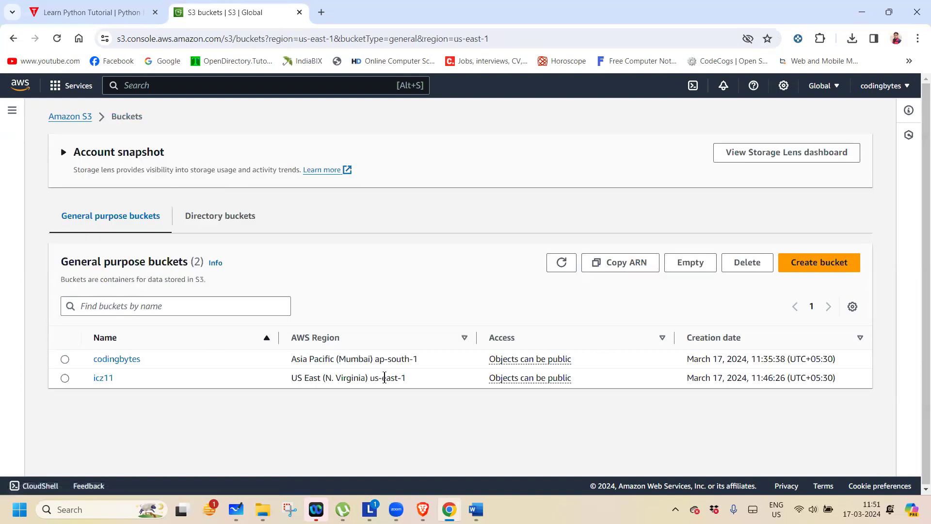
pyautogui.click(112, 360)
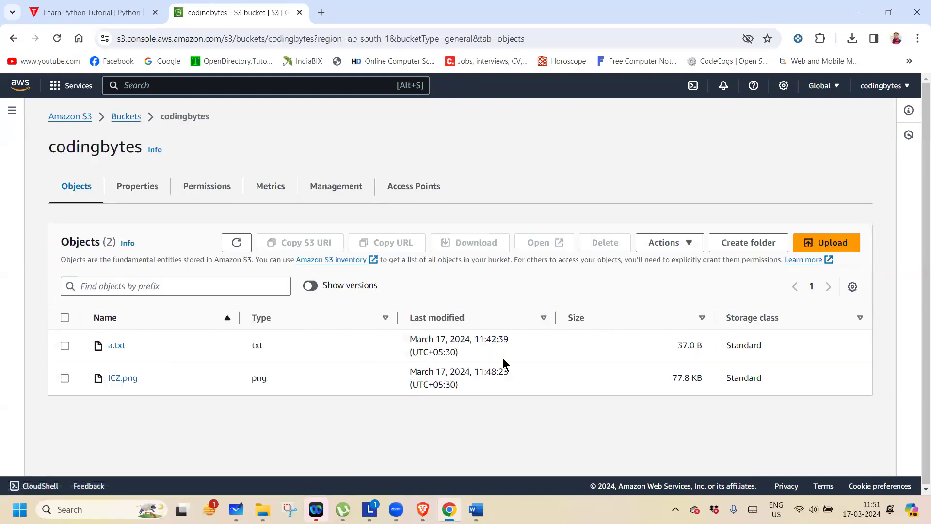
pyautogui.click(335, 188)
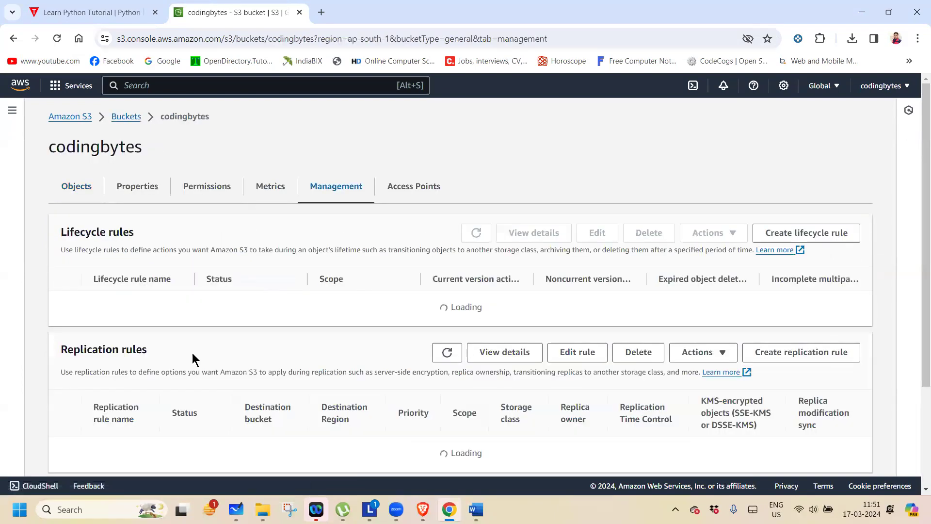
pyautogui.moveTo(917, 240); pyautogui.dragTo(918, 375)
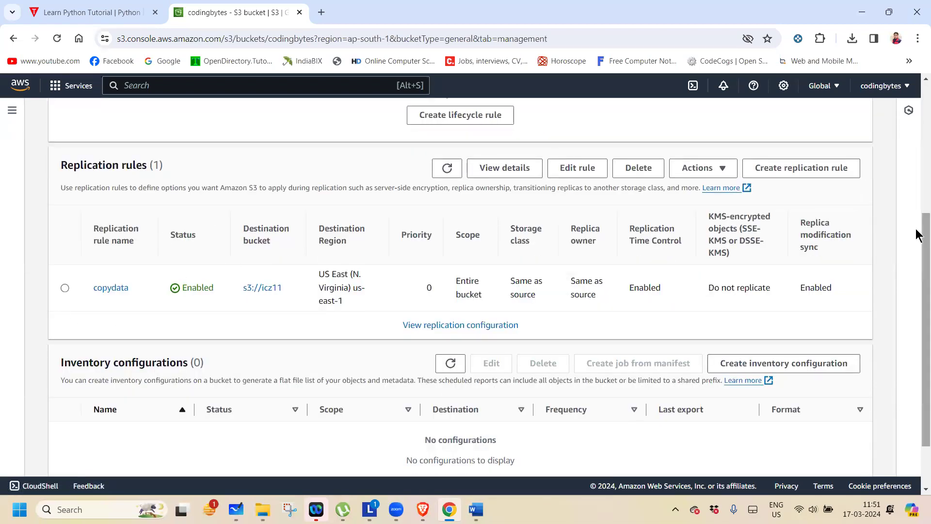
pyautogui.scroll(5, 910, 118)
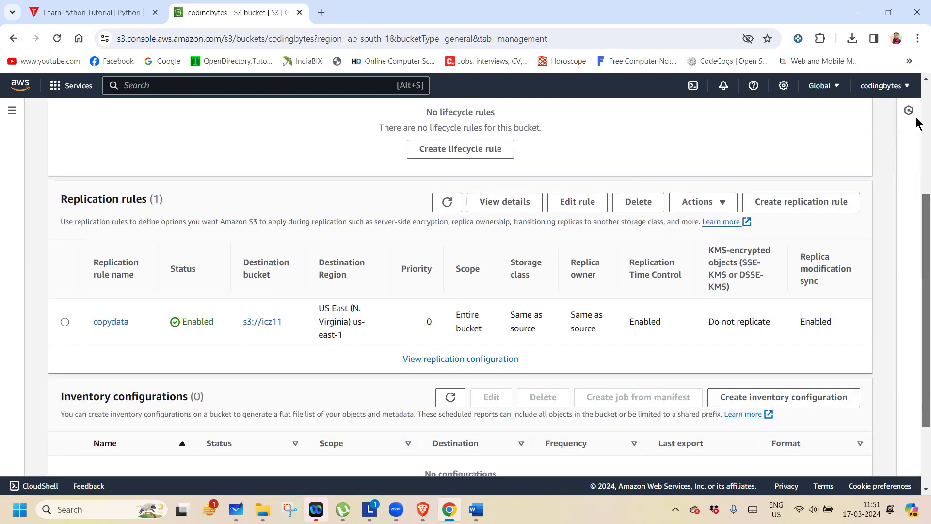
# Open the icz11 bucket in a separate browser tab and refresh its object list.
pyautogui.rightClick(127, 116)
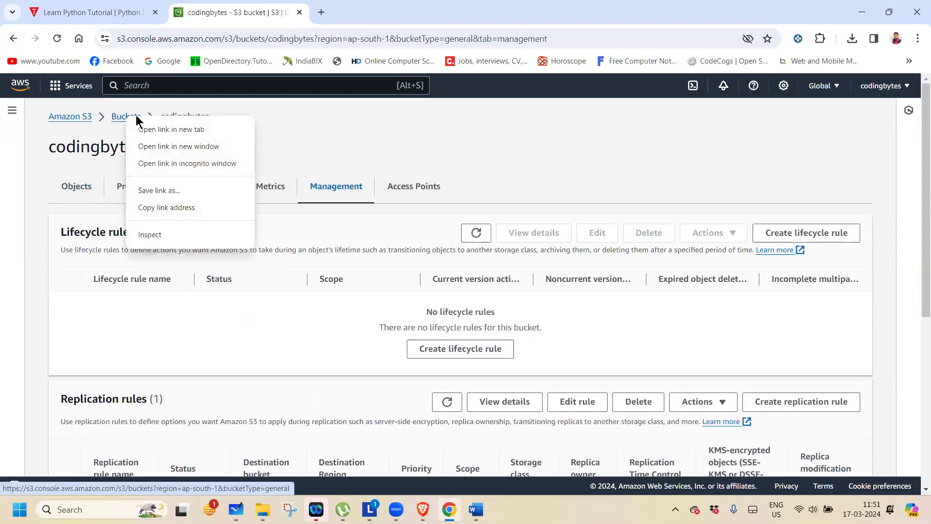
pyautogui.click(145, 129)
pyautogui.click(321, 17)
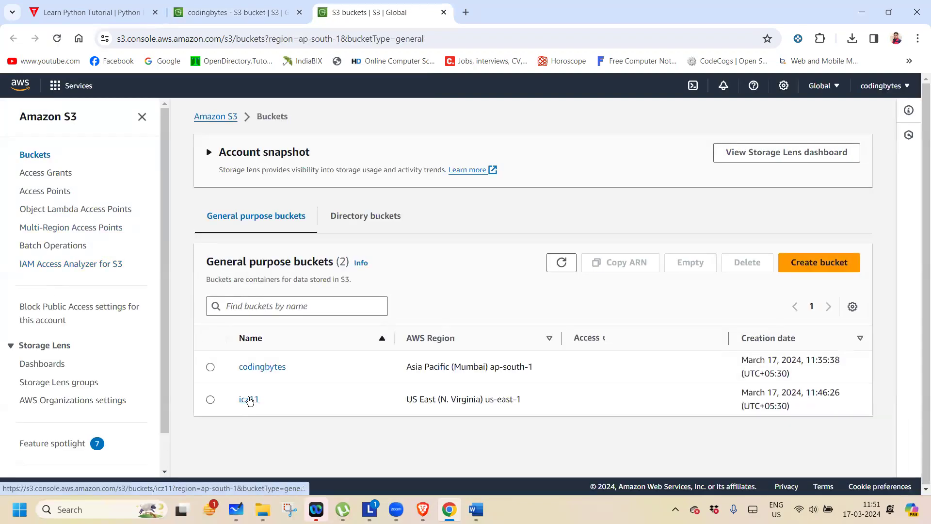
pyautogui.click(243, 398)
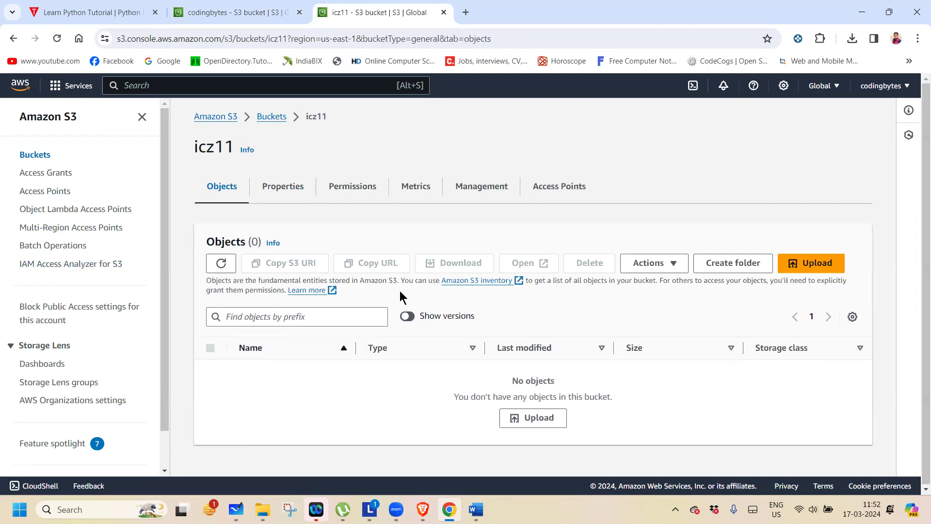
pyautogui.click(221, 262)
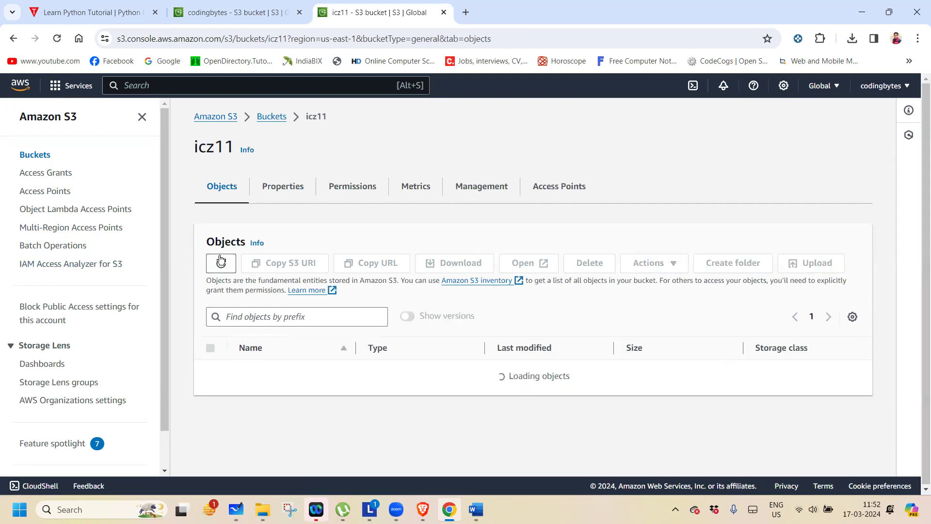
pyautogui.click(222, 263)
pyautogui.click(222, 263)
# Return to the codingbytes management page and delete the copydata replication rule.
pyautogui.click(231, 12)
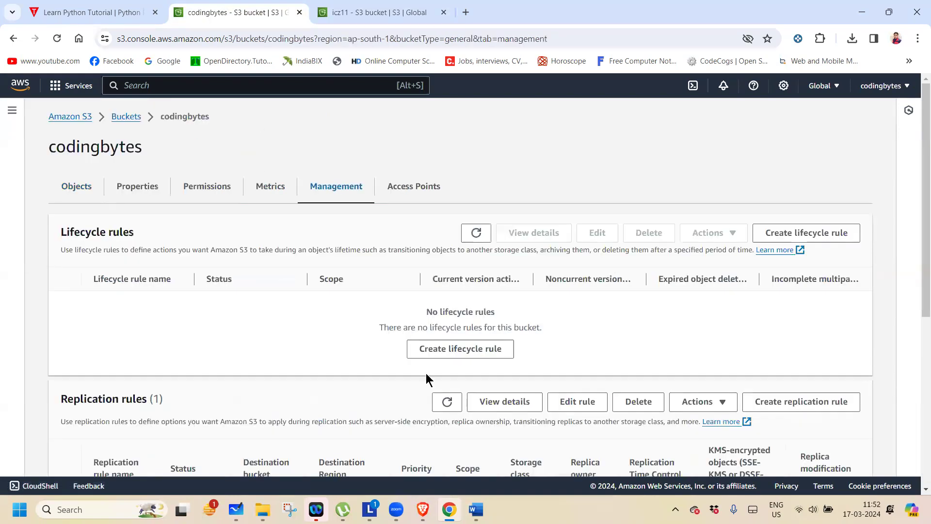
pyautogui.moveTo(917, 243); pyautogui.dragTo(919, 346)
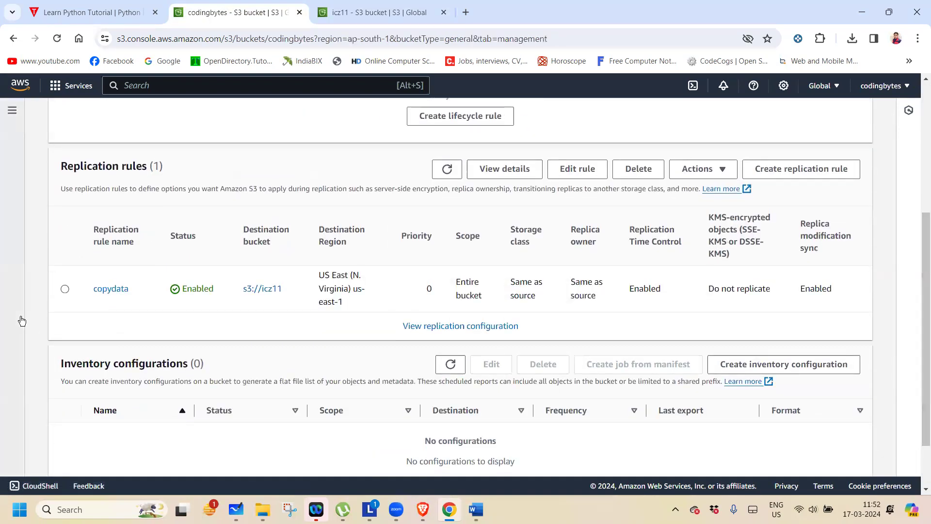
pyautogui.click(64, 289)
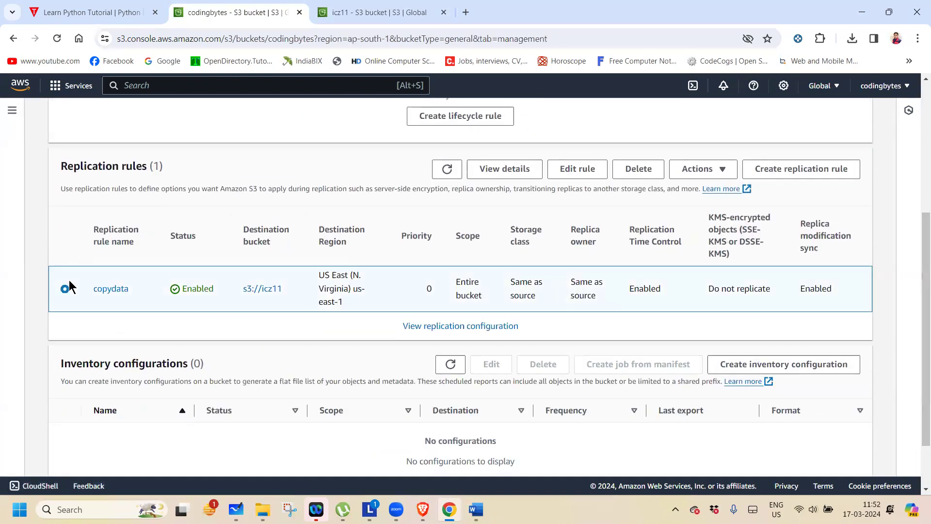
pyautogui.click(638, 171)
pyautogui.click(571, 327)
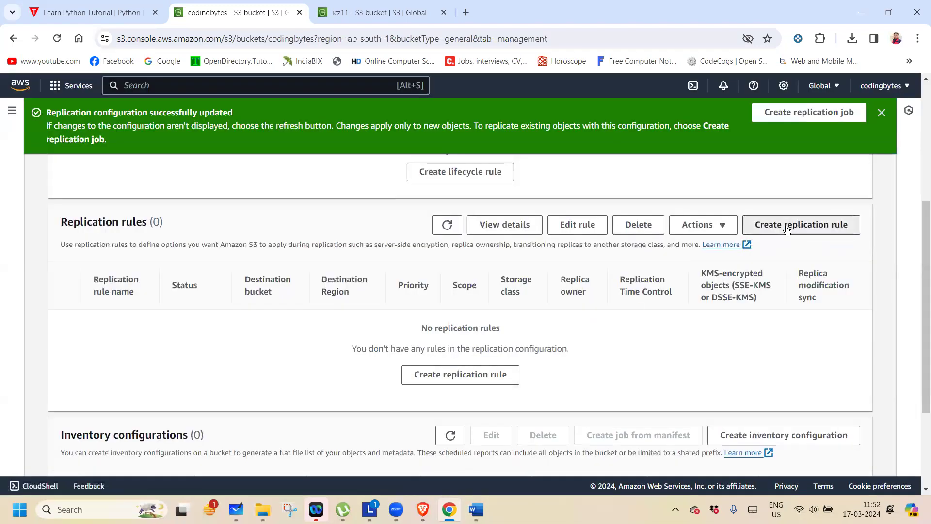
# Start a new replication rule named copydata that applies to all objects in the codingbytes bucket.
pyautogui.click(795, 223)
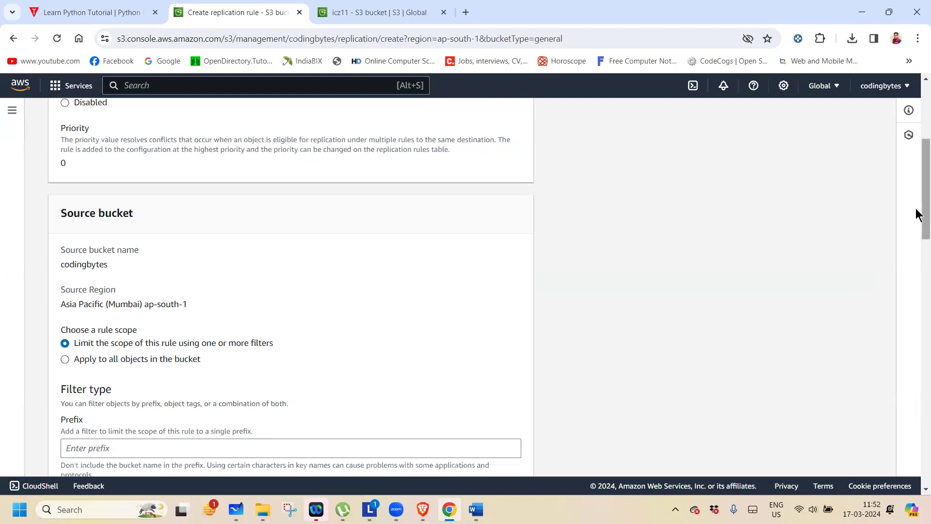
pyautogui.moveTo(917, 210); pyautogui.dragTo(917, 141)
pyautogui.click(95, 240)
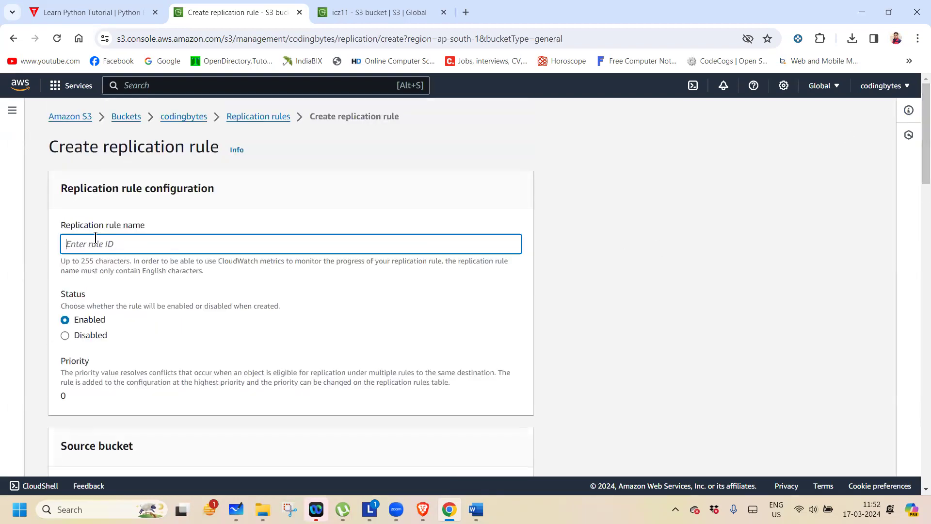
pyautogui.write('copydata')
pyautogui.moveTo(917, 167); pyautogui.dragTo(917, 238)
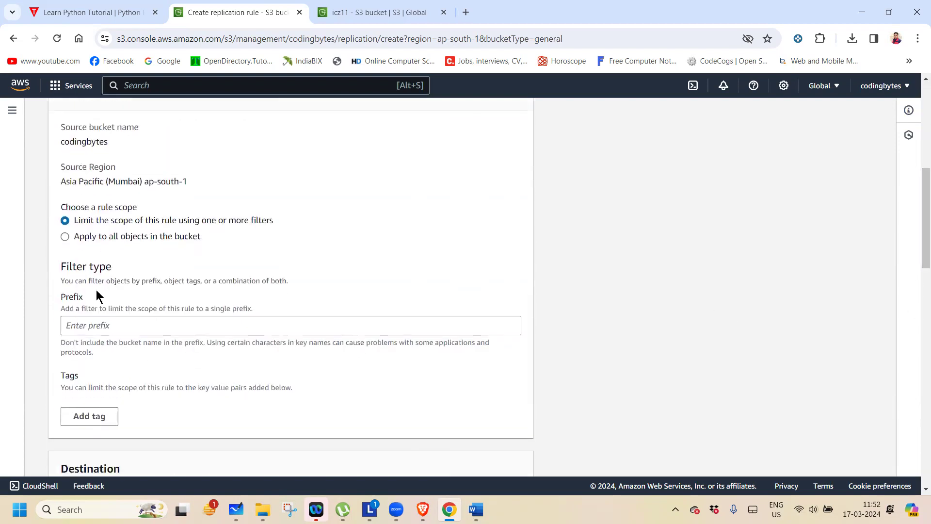
pyautogui.click(65, 236)
# Set icz11 in this account as the rule's destination bucket and have a new IAM role created.
pyautogui.moveTo(918, 228); pyautogui.dragTo(917, 264)
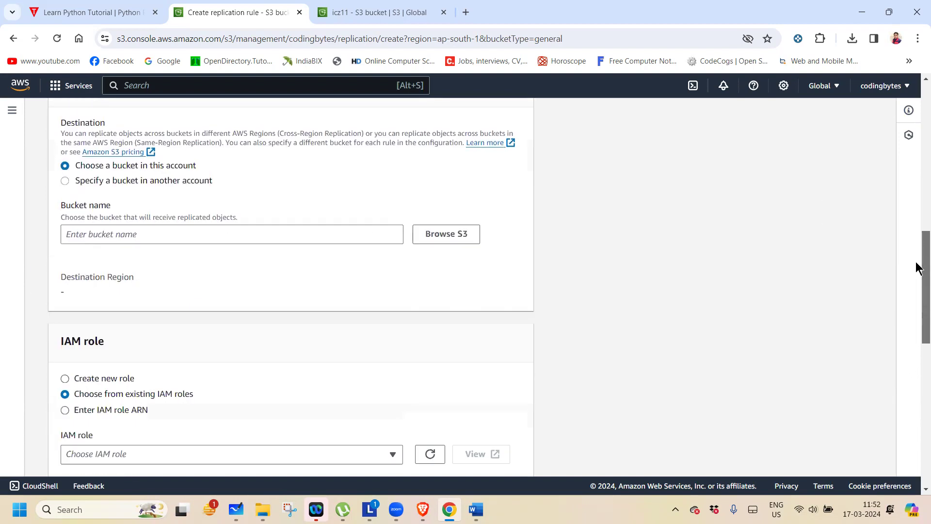
pyautogui.click(451, 237)
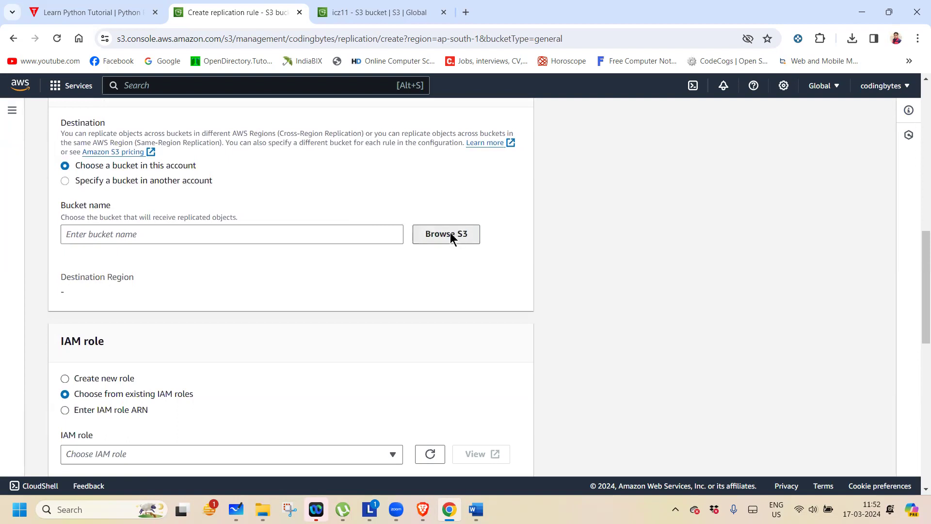
pyautogui.click(65, 363)
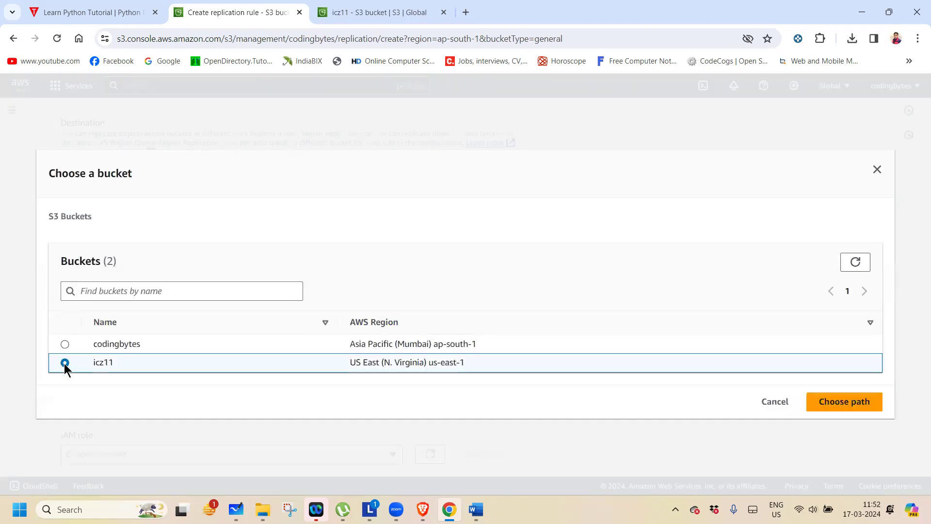
pyautogui.click(818, 391)
pyautogui.moveTo(917, 261); pyautogui.dragTo(918, 316)
pyautogui.click(77, 192)
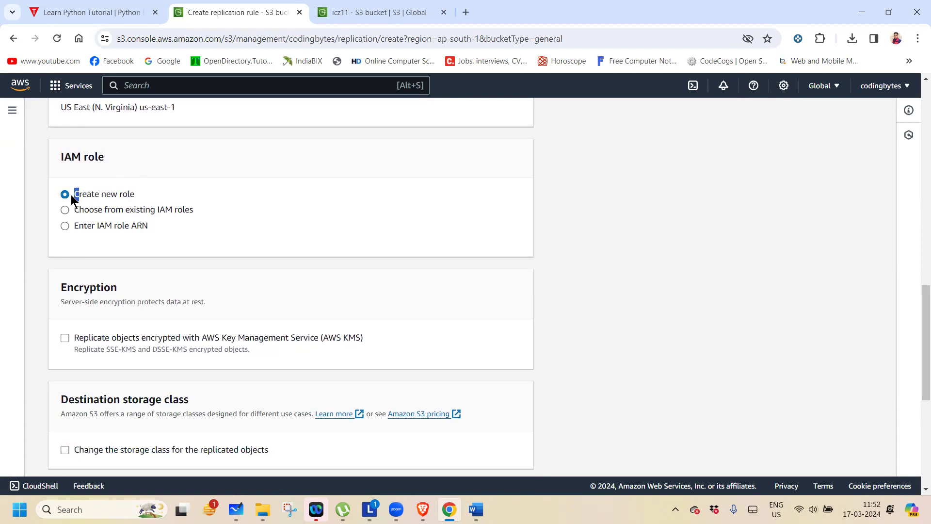
# Save the rule with delete marker replication and replica modification sync enabled, without replicating existing objects.
pyautogui.moveTo(917, 335); pyautogui.dragTo(918, 420)
pyautogui.click(65, 412)
pyautogui.click(65, 361)
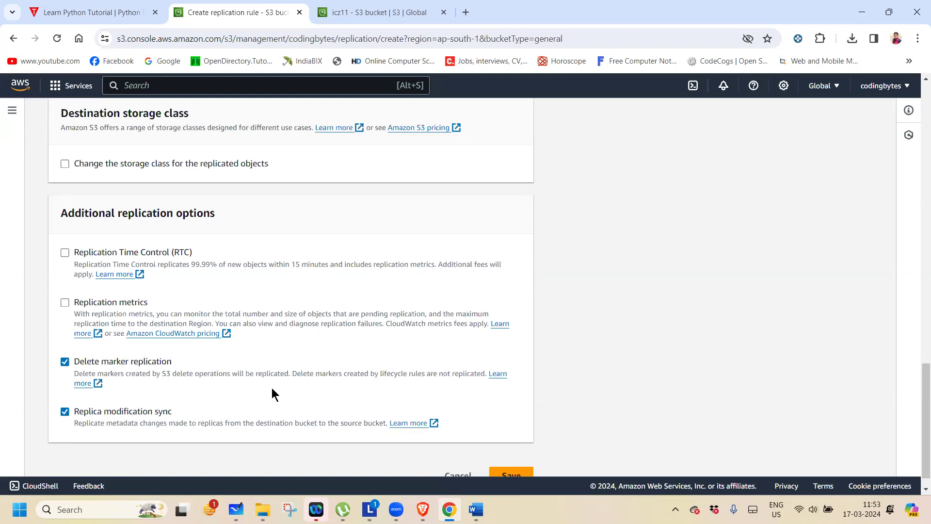
pyautogui.moveTo(919, 388); pyautogui.dragTo(916, 439)
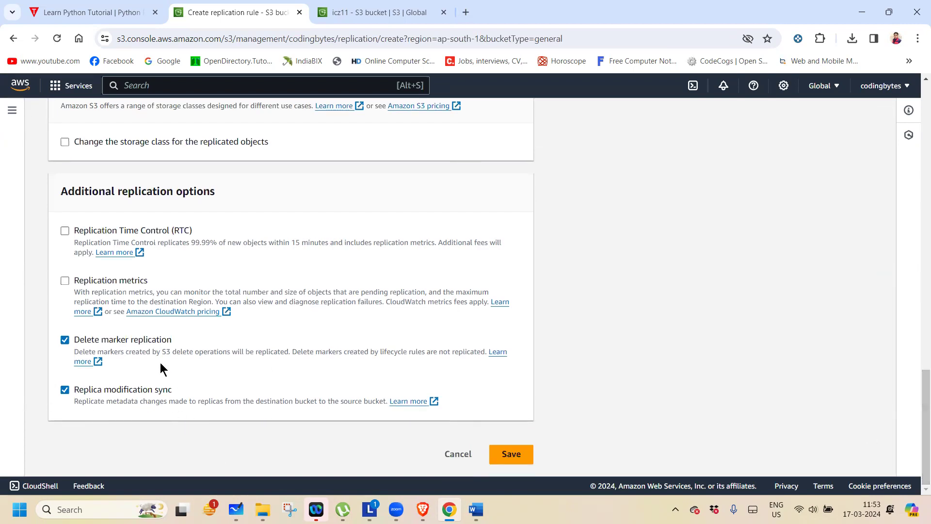
pyautogui.click(509, 452)
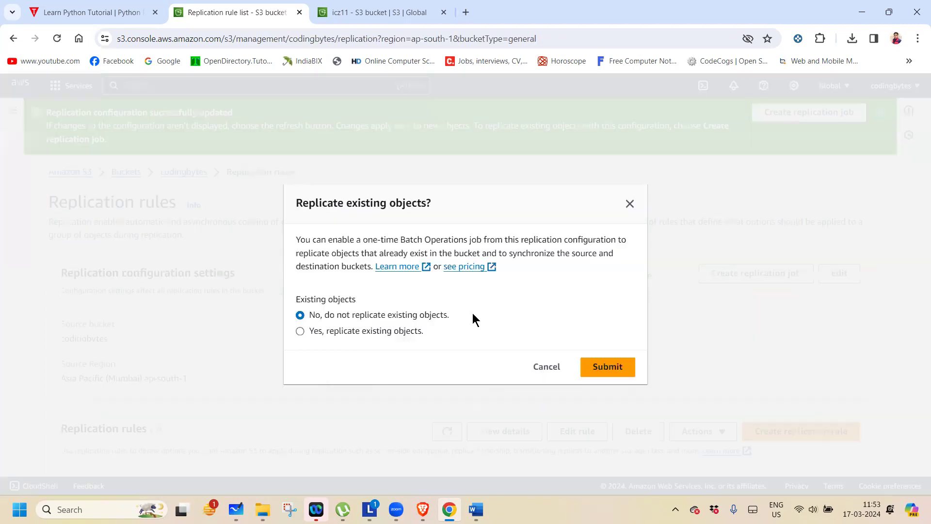
pyautogui.click(606, 366)
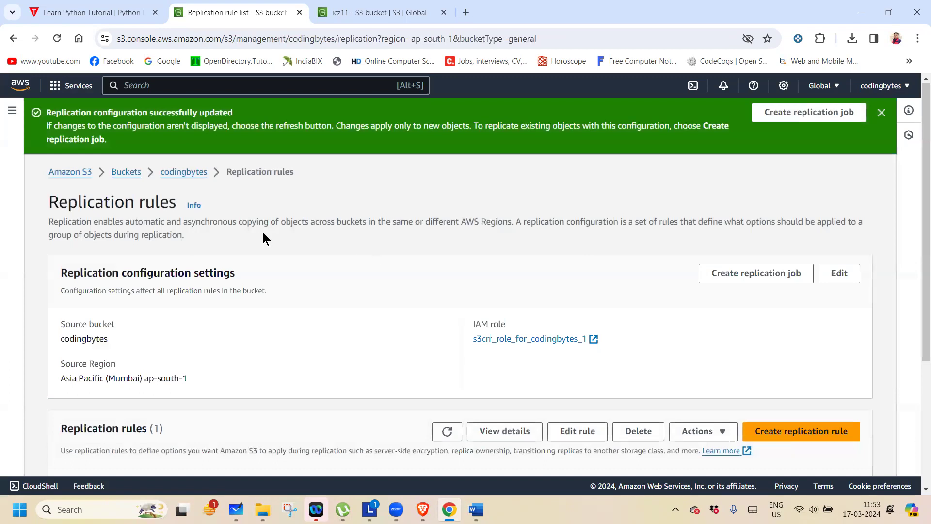
# Open the codingbytes bucket and add the xyz HTML file from the Desktop folder to a new upload.
pyautogui.click(124, 174)
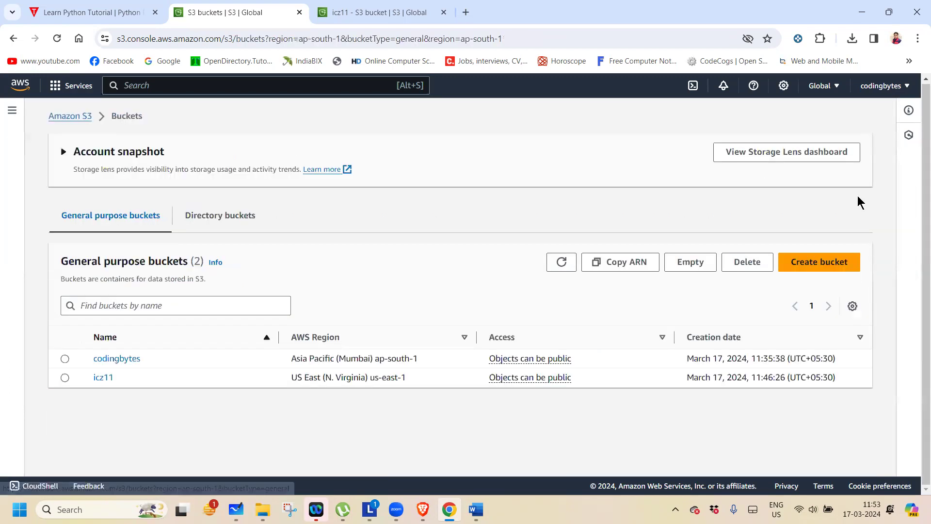
pyautogui.click(107, 358)
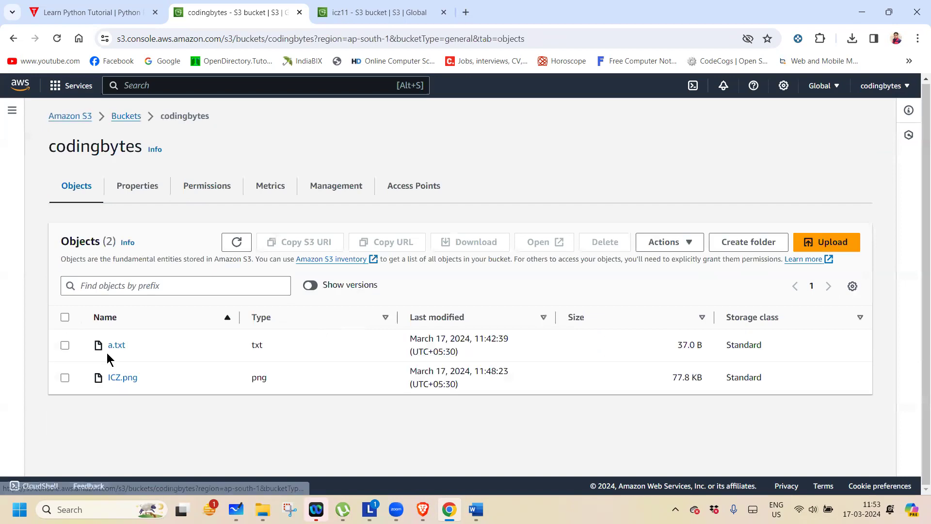
pyautogui.click(826, 242)
pyautogui.click(393, 269)
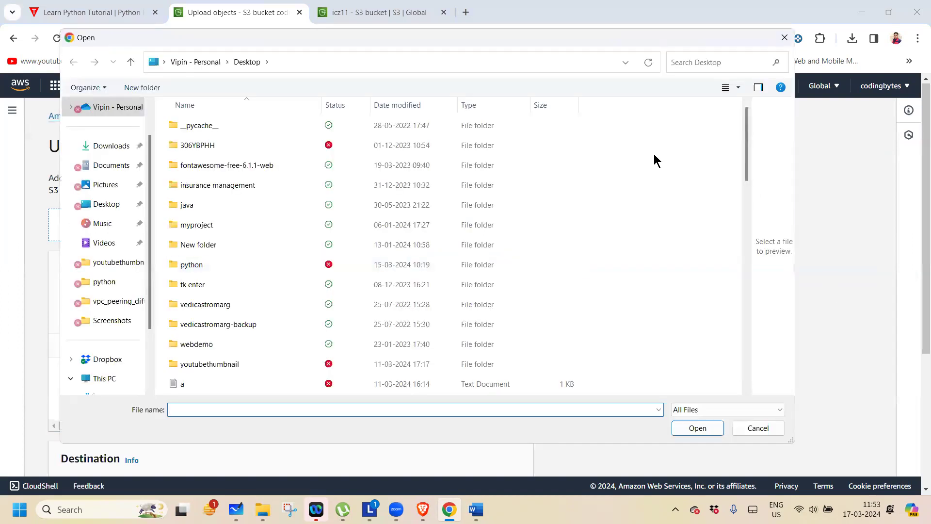
pyautogui.moveTo(747, 181); pyautogui.dragTo(584, 246)
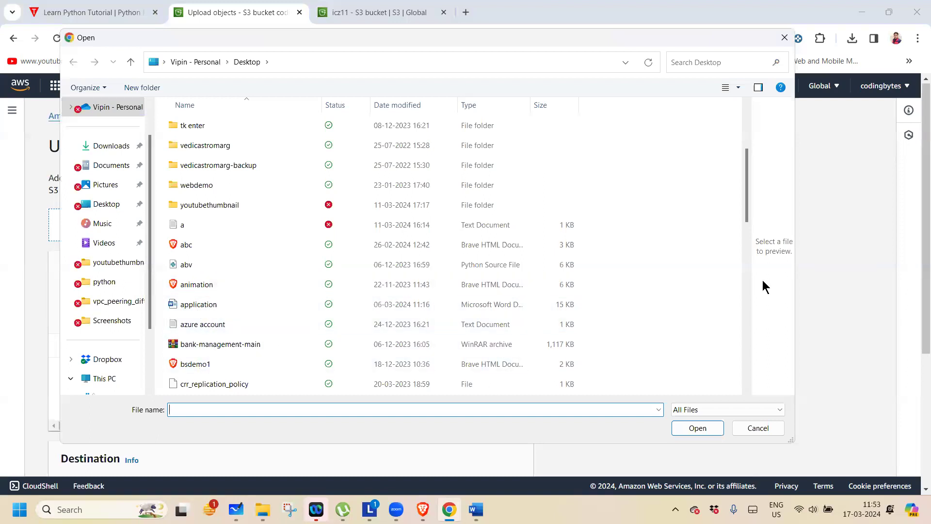
pyautogui.moveTo(748, 214); pyautogui.dragTo(762, 385)
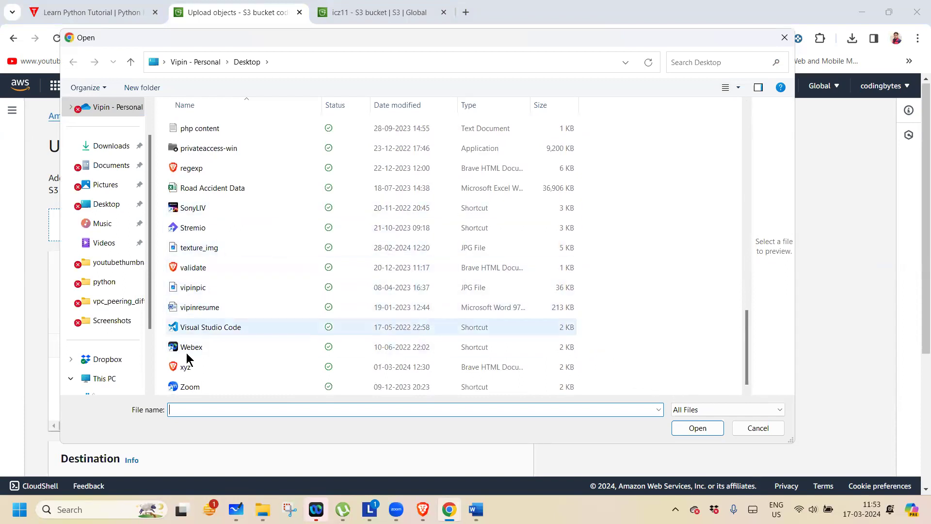
pyautogui.click(184, 369)
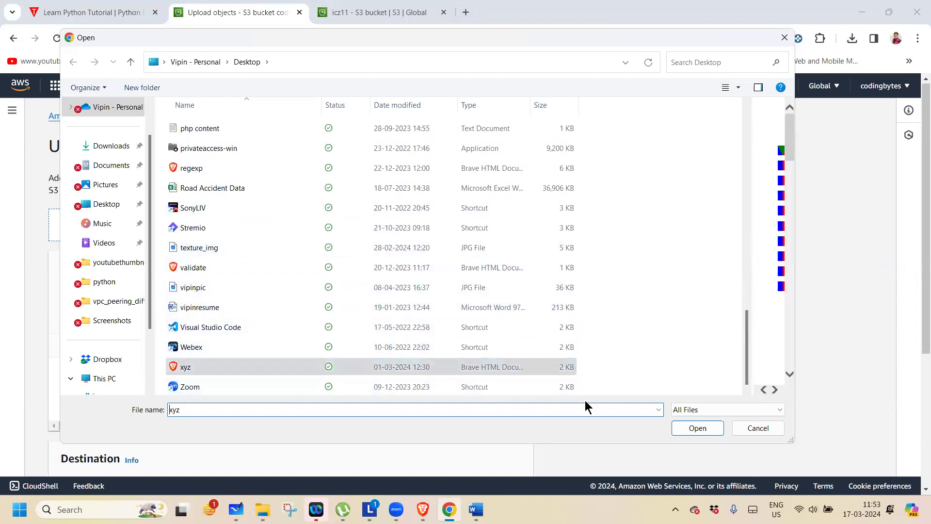
pyautogui.click(699, 427)
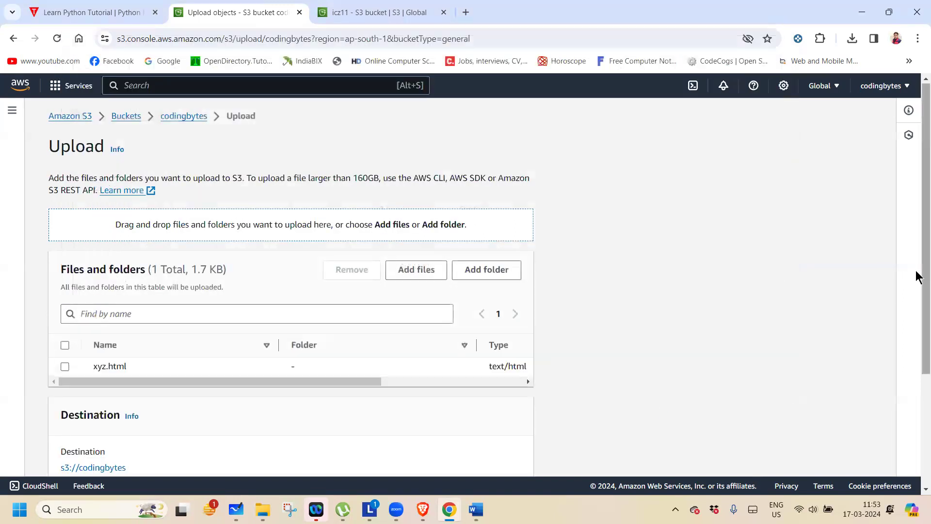
# Upload xyz.html to the codingbytes bucket and close the upload summary.
pyautogui.moveTo(917, 272); pyautogui.dragTo(918, 446)
pyautogui.click(502, 453)
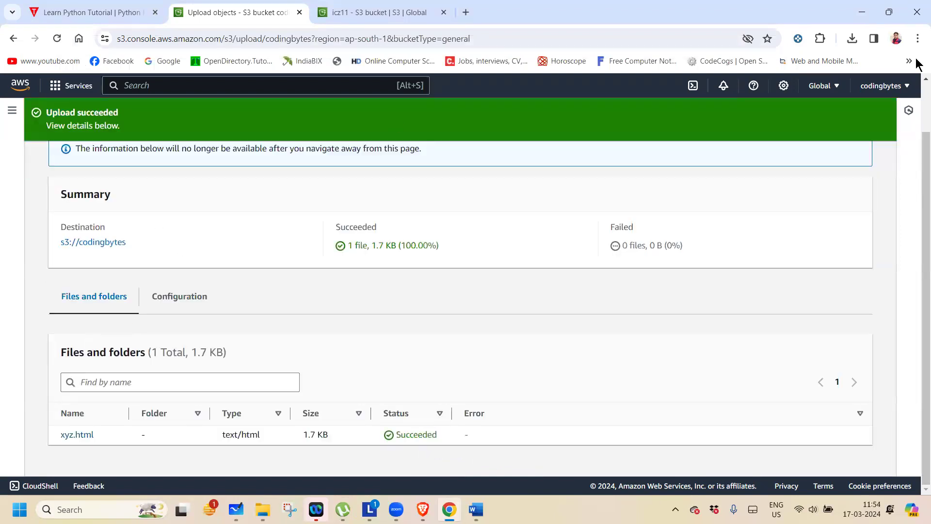
pyautogui.scroll(2, 916, 193)
pyautogui.click(842, 165)
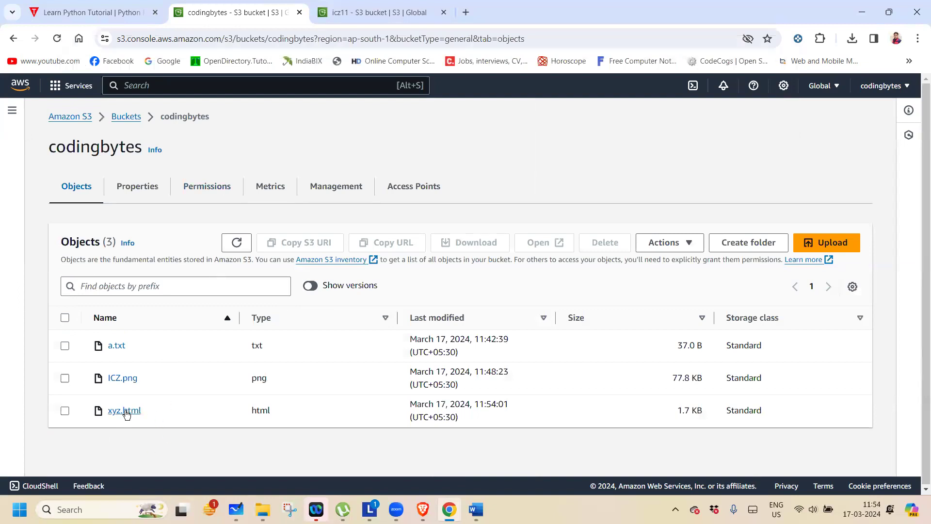
# Open the icz11 bucket and keep refreshing its object list to check whether xyz.html has been replicated.
pyautogui.click(115, 118)
pyautogui.click(103, 377)
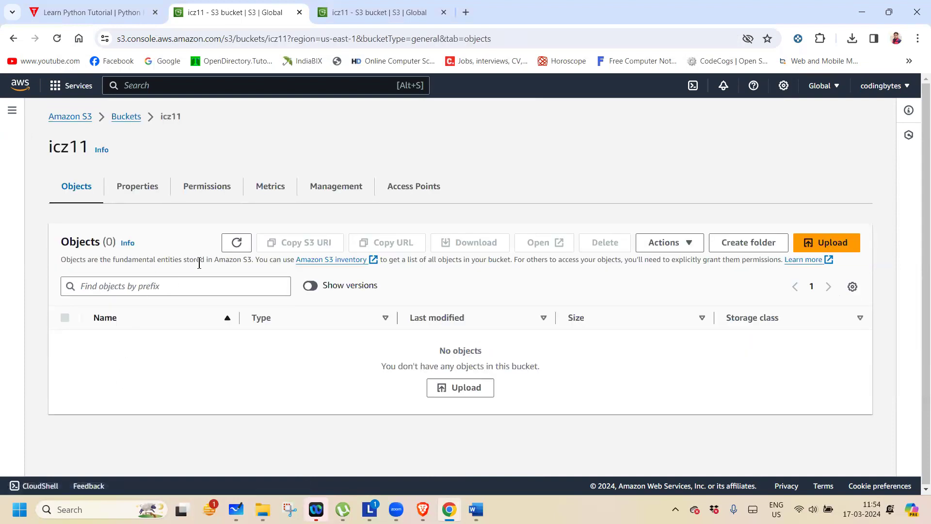
pyautogui.click(237, 244)
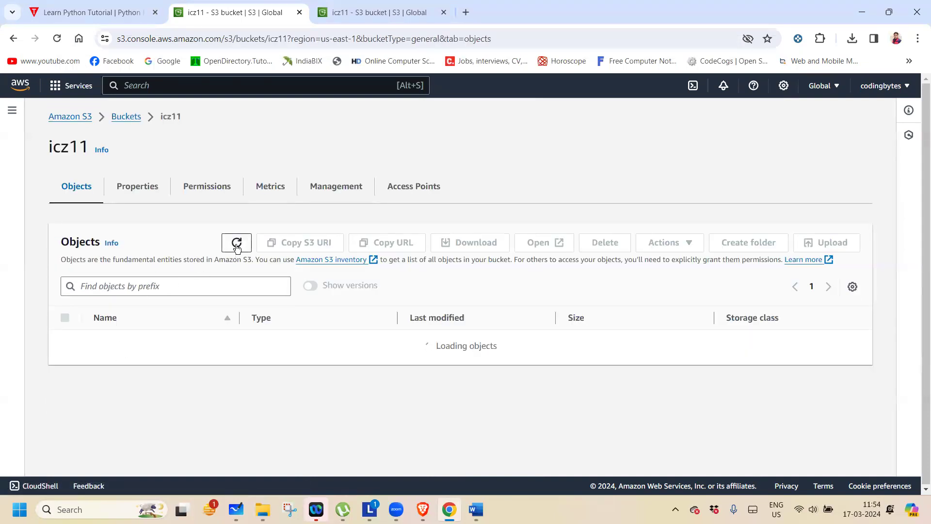
pyautogui.click(236, 244)
pyautogui.click(240, 245)
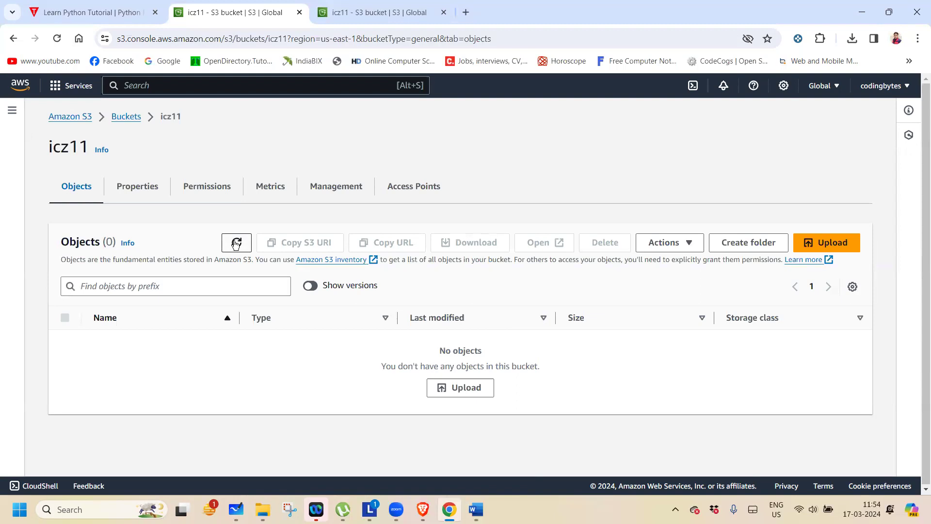
pyautogui.click(237, 242)
pyautogui.click(237, 242)
pyautogui.click(237, 242)
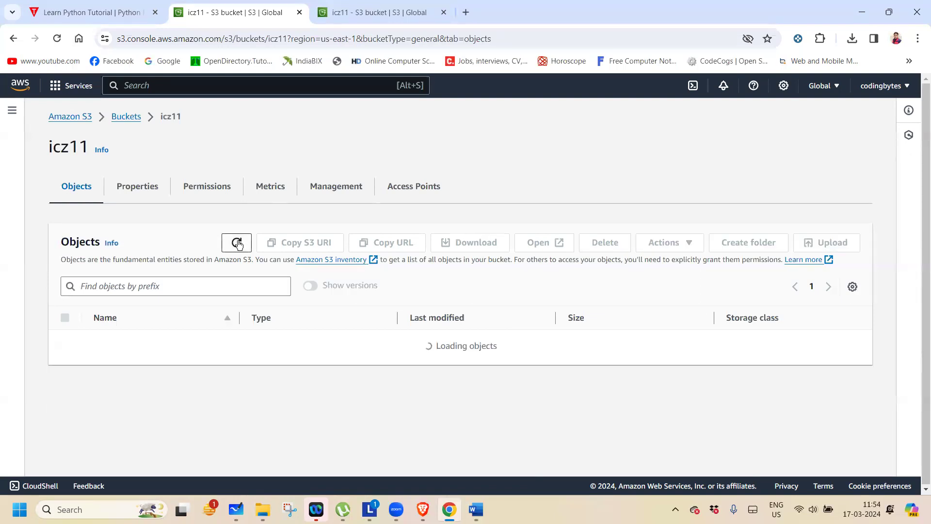
pyautogui.click(240, 243)
pyautogui.click(245, 243)
pyautogui.click(245, 243)
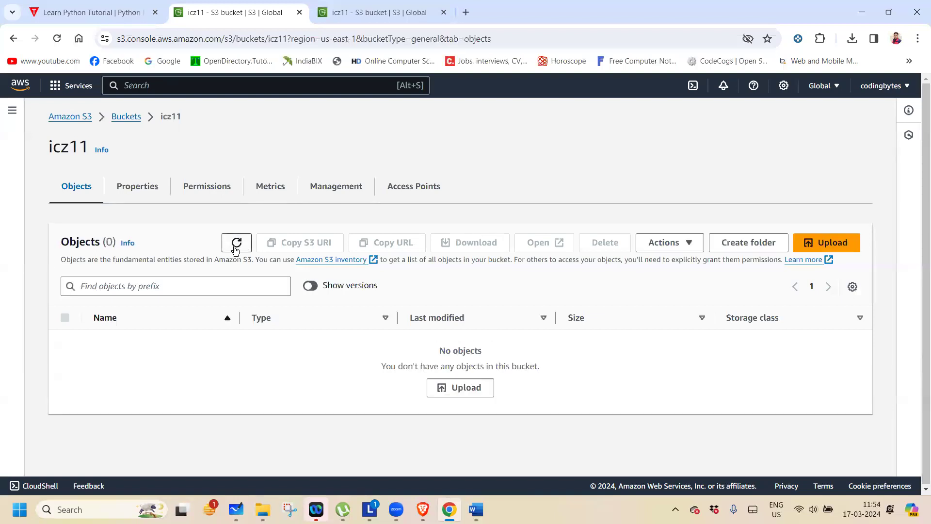
pyautogui.click(234, 248)
pyautogui.click(236, 247)
pyautogui.click(237, 247)
pyautogui.click(239, 248)
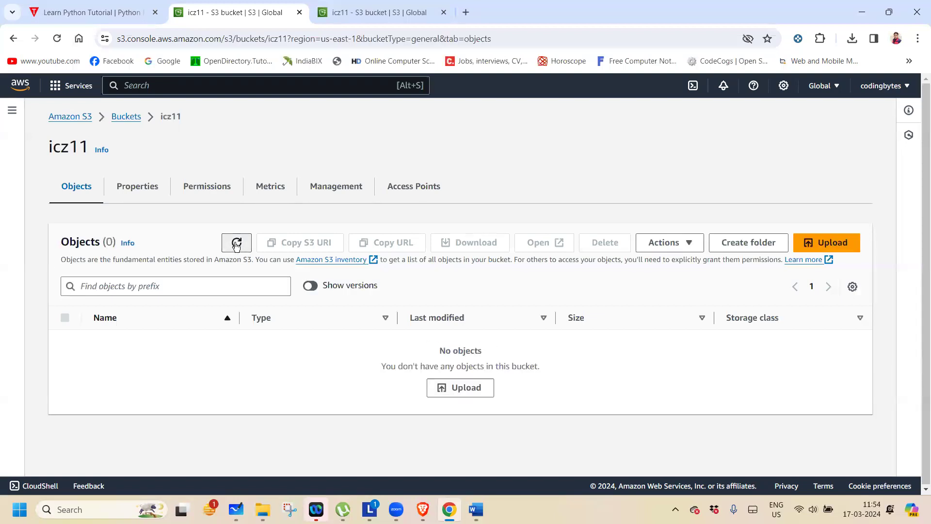
pyautogui.click(240, 249)
pyautogui.click(243, 247)
pyautogui.click(233, 248)
pyautogui.click(236, 243)
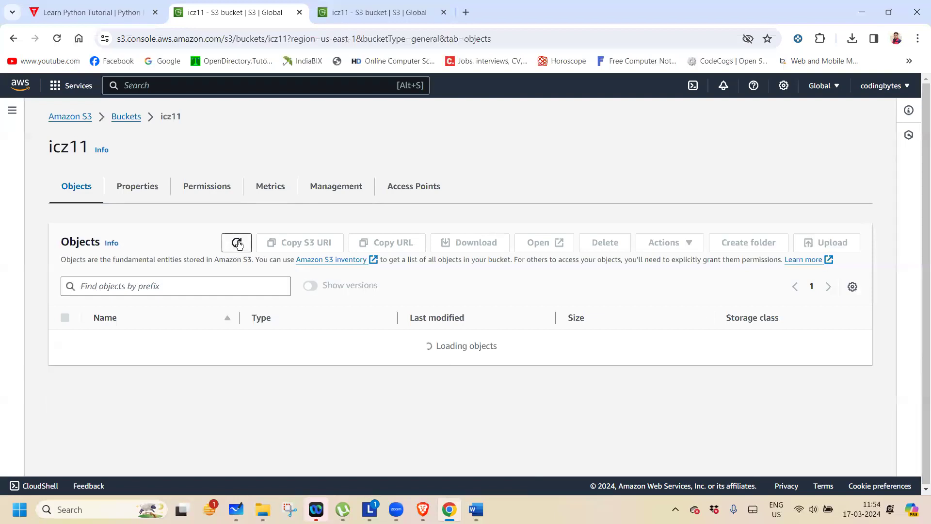
pyautogui.click(236, 243)
pyautogui.click(235, 243)
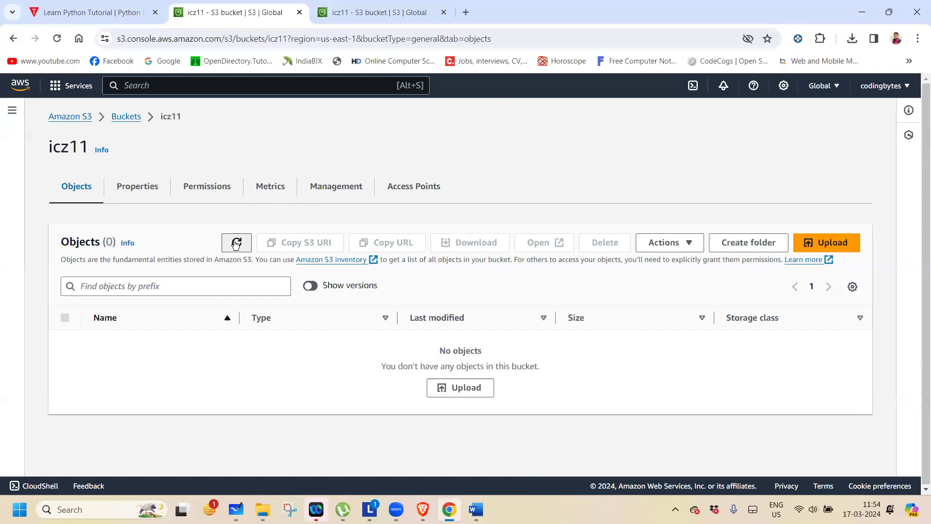
pyautogui.click(231, 241)
pyautogui.click(236, 243)
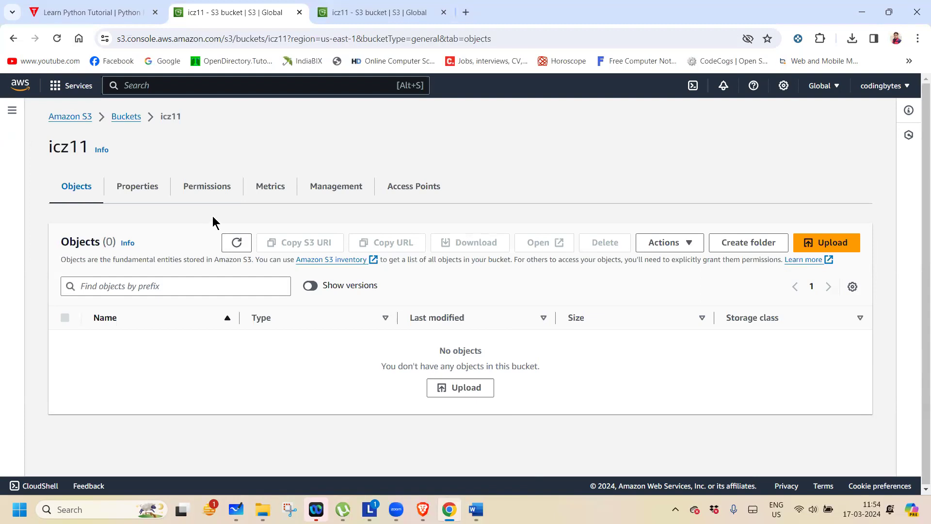
pyautogui.click(237, 245)
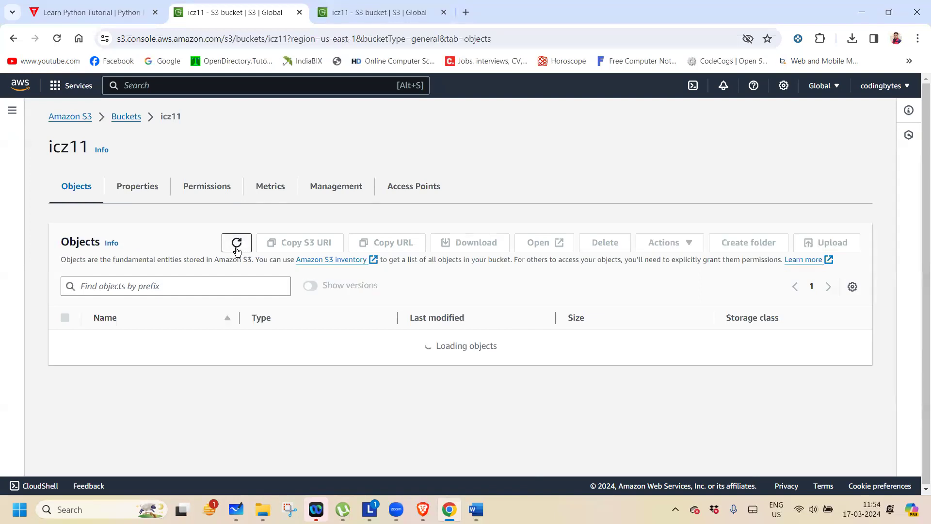
pyautogui.click(236, 244)
pyautogui.click(238, 245)
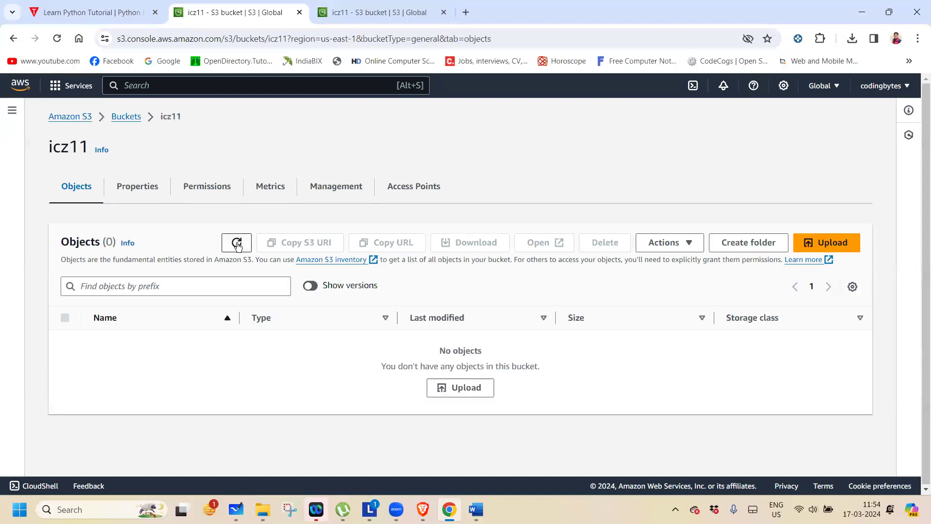
pyautogui.click(237, 245)
pyautogui.click(236, 245)
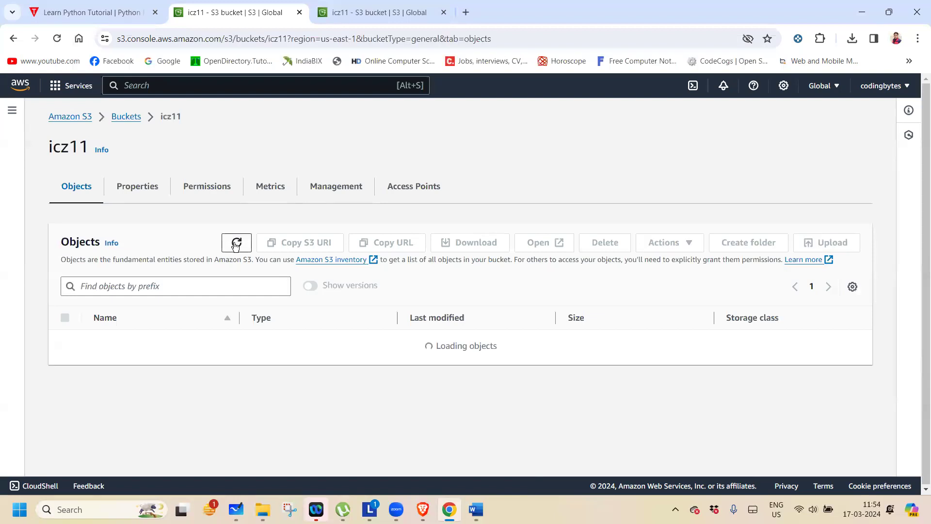
pyautogui.click(236, 245)
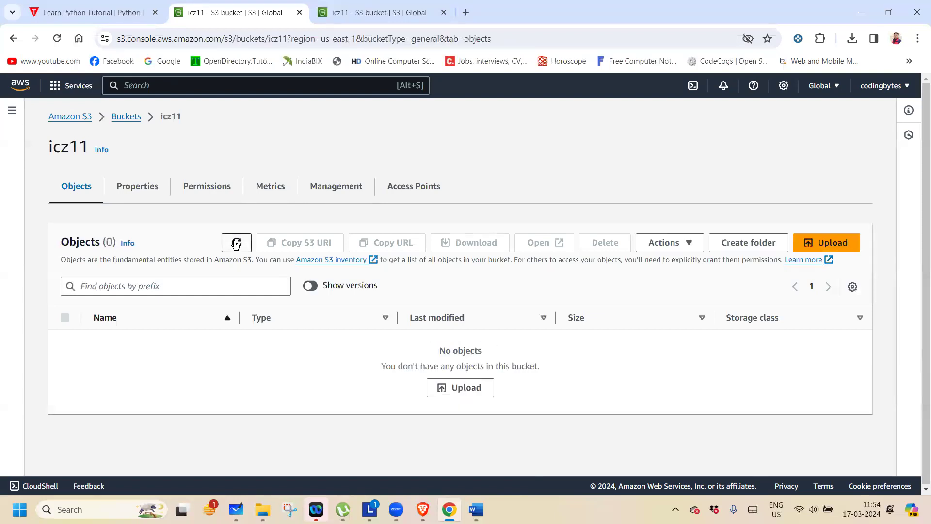
pyautogui.click(236, 244)
pyautogui.click(237, 244)
pyautogui.click(238, 245)
pyautogui.click(236, 246)
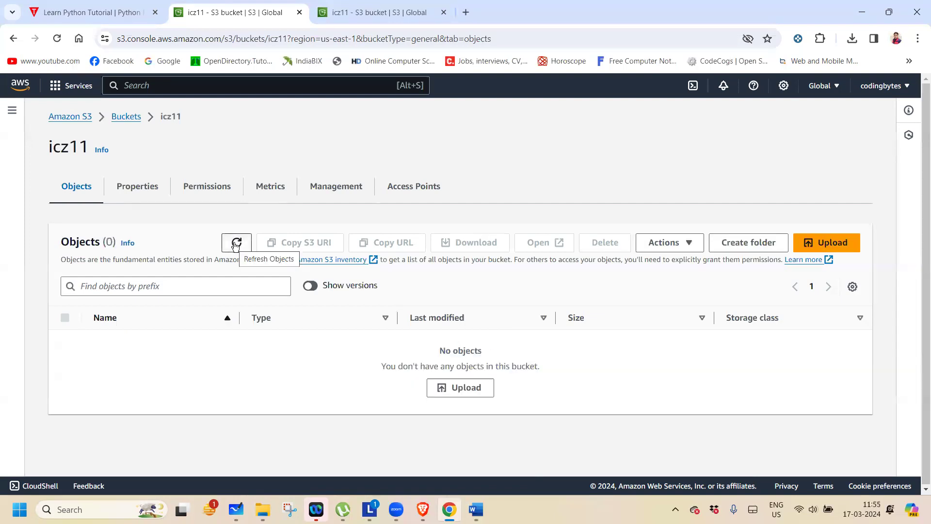
pyautogui.click(236, 245)
pyautogui.click(240, 247)
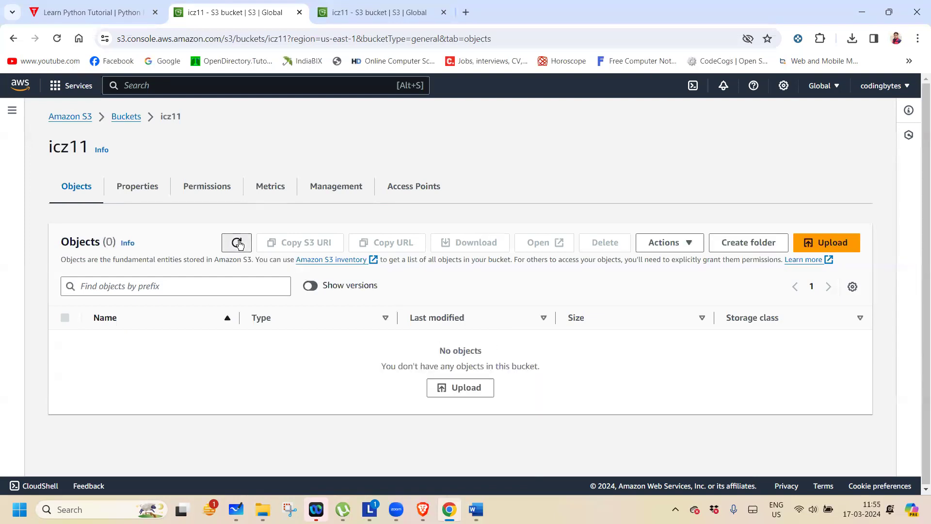
pyautogui.click(240, 246)
pyautogui.click(239, 247)
pyautogui.click(239, 247)
pyautogui.click(235, 247)
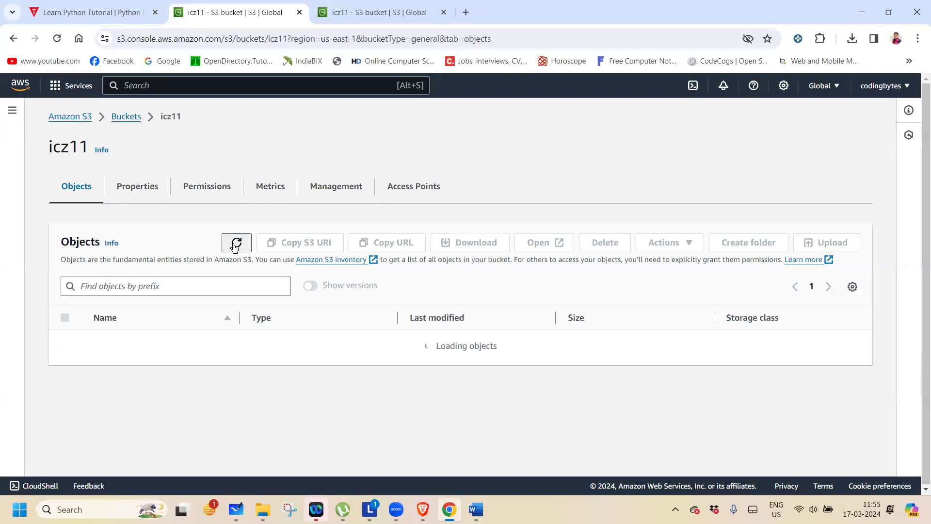
pyautogui.click(236, 243)
pyautogui.click(236, 244)
pyautogui.click(237, 243)
pyautogui.click(237, 244)
pyautogui.click(240, 244)
pyautogui.click(242, 245)
pyautogui.click(240, 246)
pyautogui.click(239, 246)
pyautogui.click(237, 245)
pyautogui.click(236, 245)
pyautogui.click(237, 245)
pyautogui.click(237, 245)
pyautogui.click(236, 245)
pyautogui.click(237, 245)
pyautogui.click(238, 246)
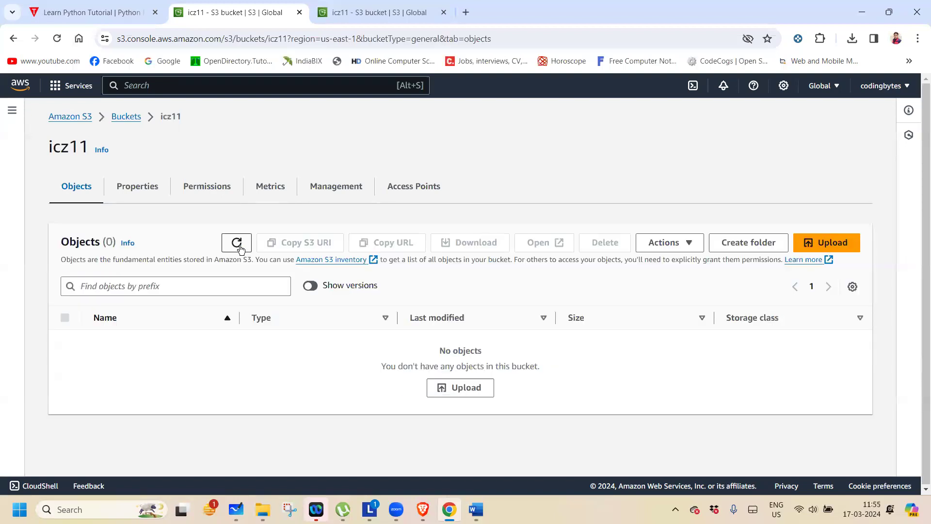
pyautogui.click(240, 247)
pyautogui.click(236, 242)
pyautogui.click(244, 241)
pyautogui.click(244, 243)
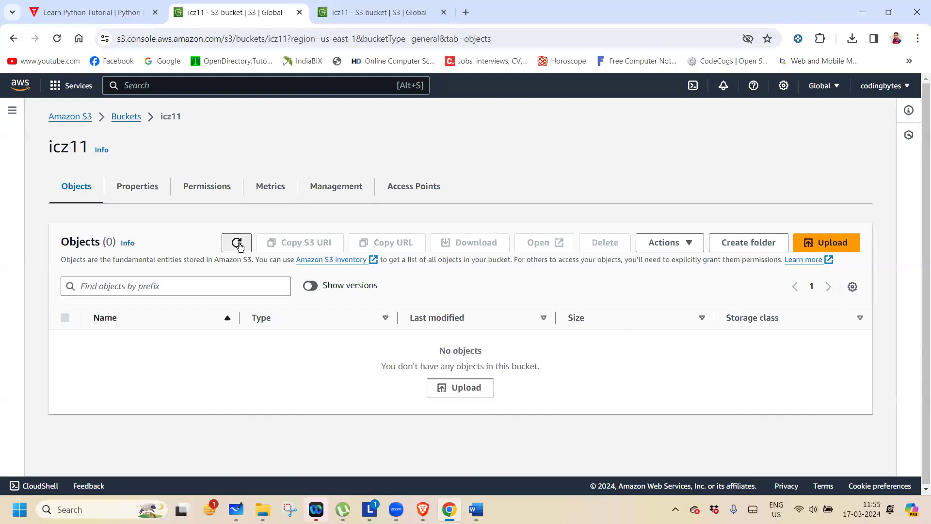
pyautogui.click(244, 244)
pyautogui.click(242, 244)
pyautogui.click(238, 244)
pyautogui.click(237, 244)
pyautogui.click(237, 246)
pyautogui.click(236, 245)
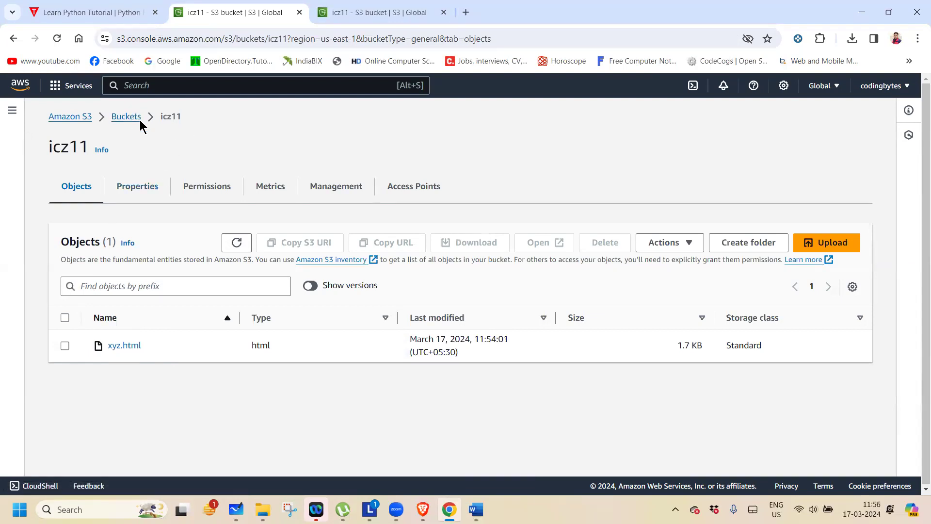
pyautogui.click(237, 243)
pyautogui.click(236, 243)
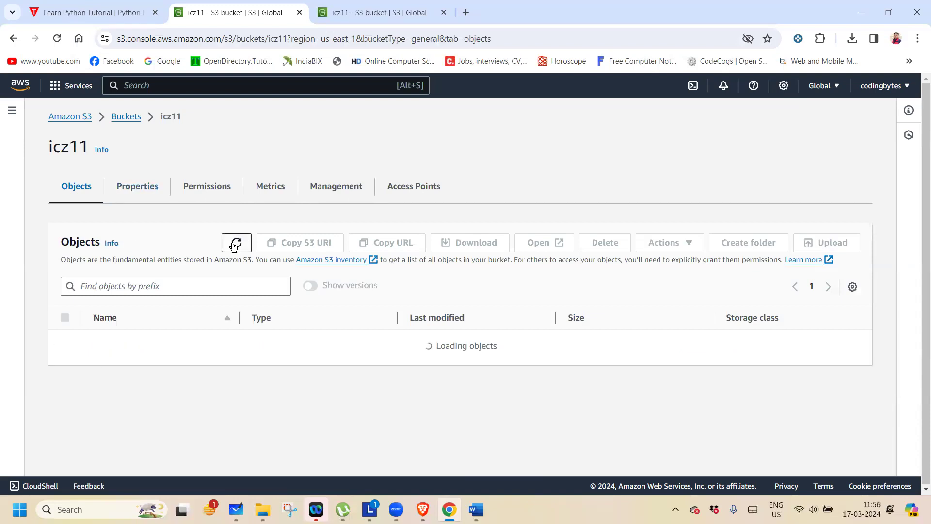
# Delete xyz.html from the codingbytes bucket, confirming with the word delete, and close the deletion summary.
pyautogui.click(120, 118)
pyautogui.click(115, 361)
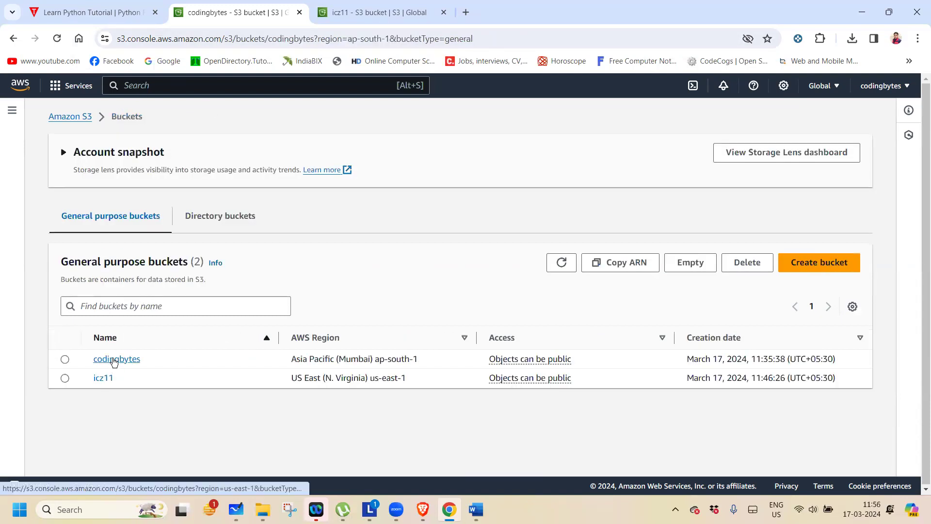
pyautogui.click(64, 411)
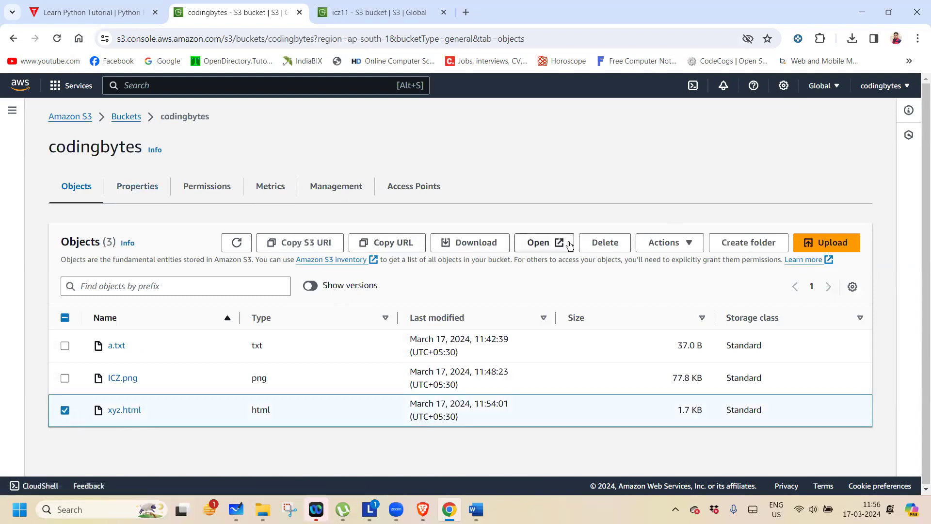
pyautogui.click(601, 243)
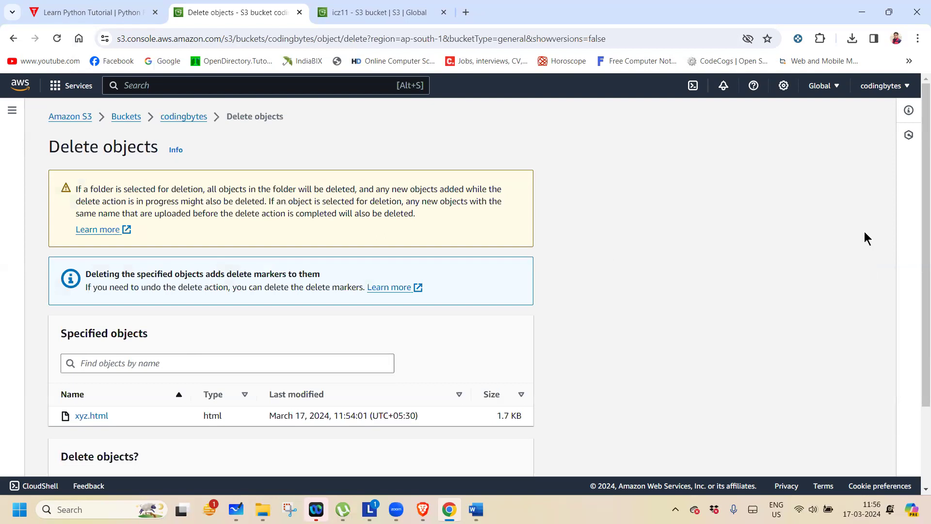
pyautogui.scroll(-3, 917, 320)
pyautogui.click(103, 411)
pyautogui.write('delete')
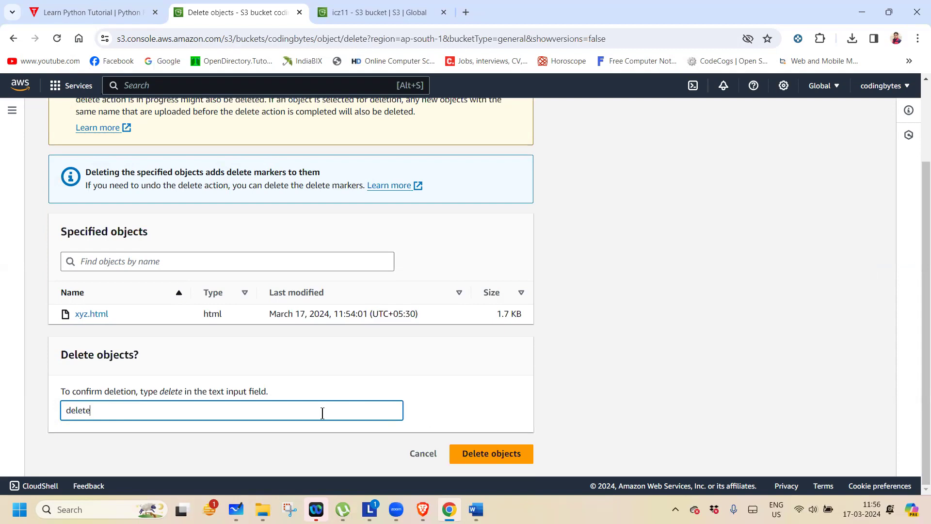
pyautogui.click(470, 453)
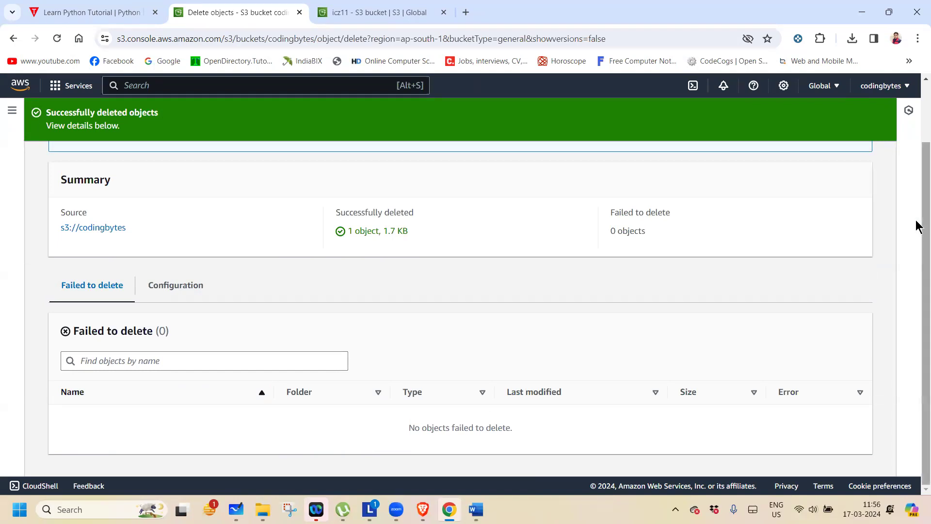
pyautogui.moveTo(917, 223); pyautogui.dragTo(917, 139)
pyautogui.click(854, 163)
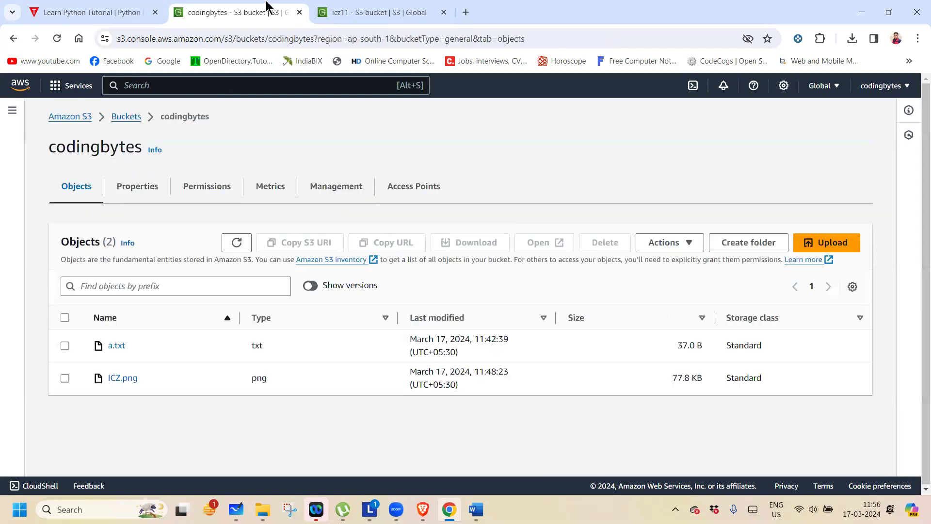
# Open the icz11 bucket and keep refreshing its object list to check whether the xyz.html deletion has been replicated.
pyautogui.click(121, 118)
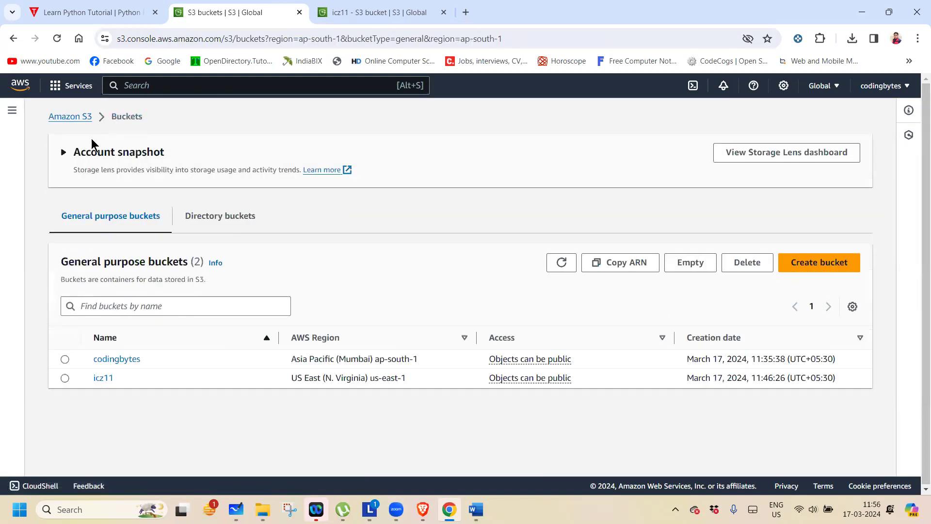
pyautogui.click(98, 378)
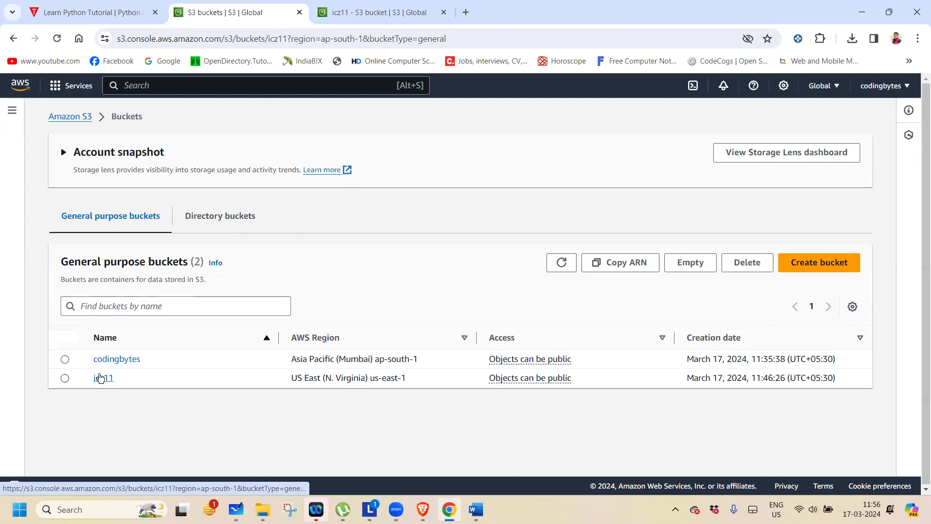
pyautogui.click(237, 242)
pyautogui.click(237, 242)
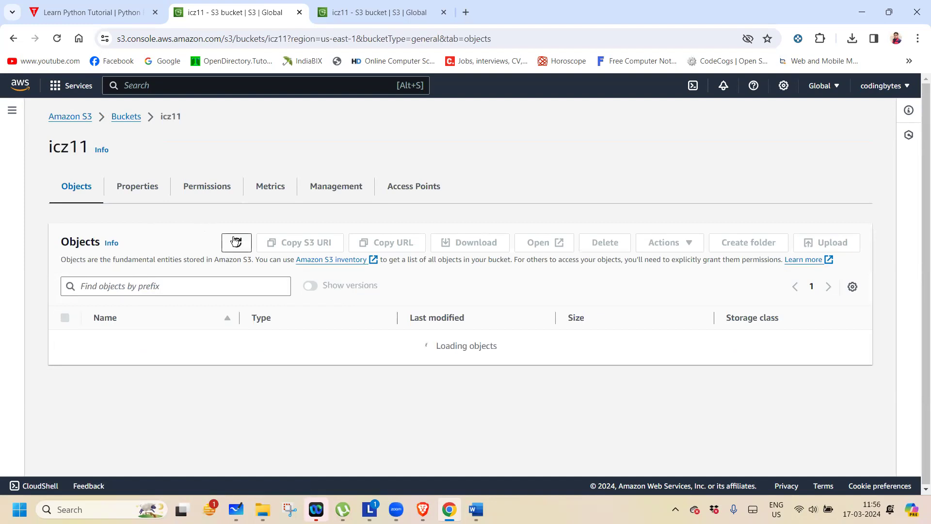
pyautogui.click(237, 242)
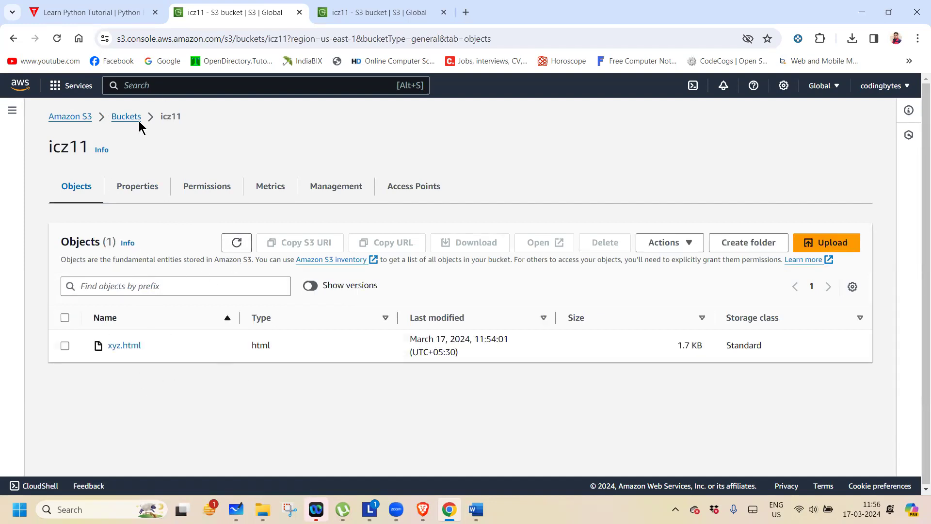
pyautogui.click(238, 246)
pyautogui.click(236, 249)
pyautogui.click(242, 245)
pyautogui.click(243, 244)
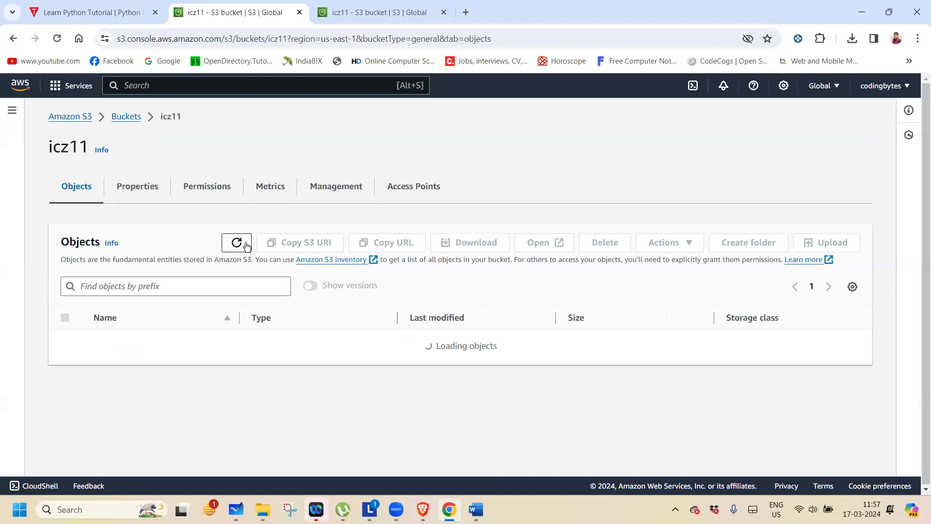
# Compare with the codingbytes bucket's objects, and reopen icz11 to refresh its list repeatedly for the replicated deletion of xyz.html.
pyautogui.click(127, 118)
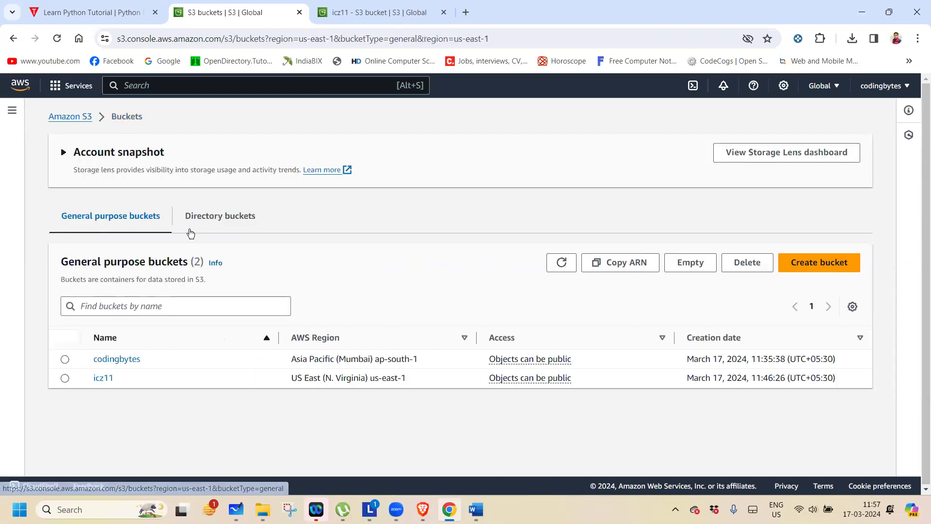
pyautogui.click(117, 363)
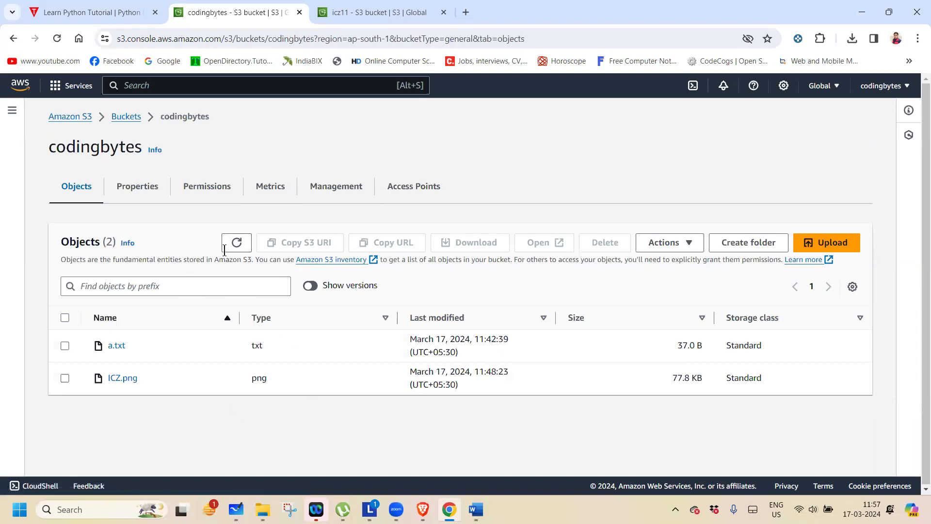
pyautogui.click(122, 117)
pyautogui.click(101, 379)
pyautogui.click(243, 242)
pyautogui.click(244, 242)
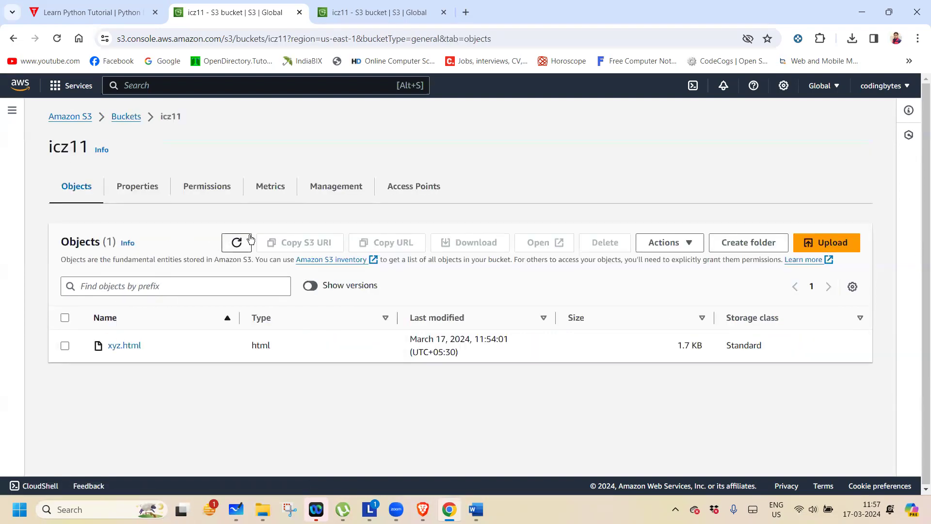
pyautogui.click(250, 240)
pyautogui.click(237, 242)
pyautogui.click(237, 243)
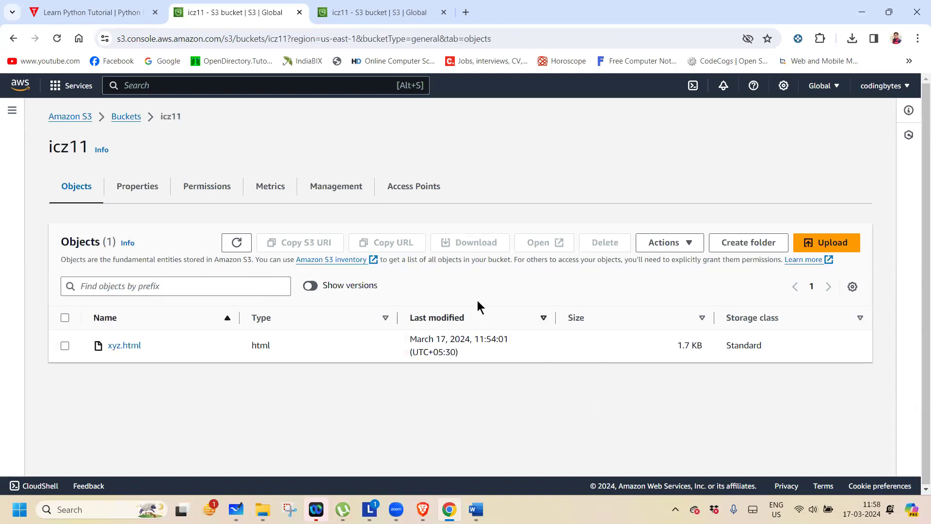
pyautogui.click(237, 244)
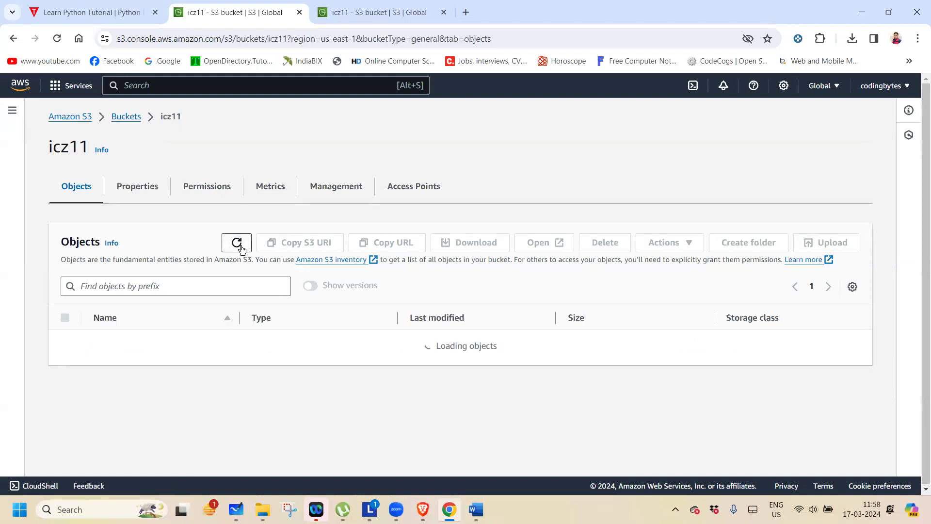
pyautogui.click(238, 245)
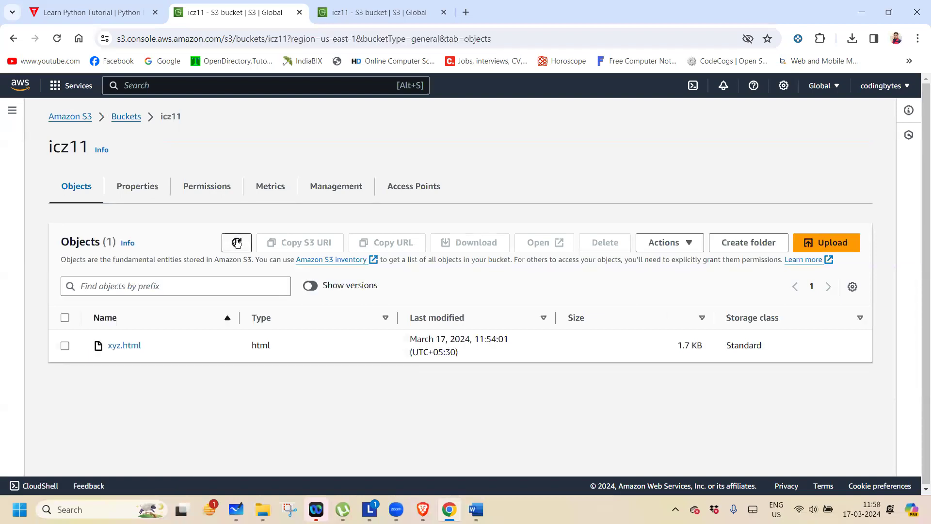
pyautogui.click(239, 245)
pyautogui.click(242, 245)
pyautogui.click(246, 243)
pyautogui.click(237, 243)
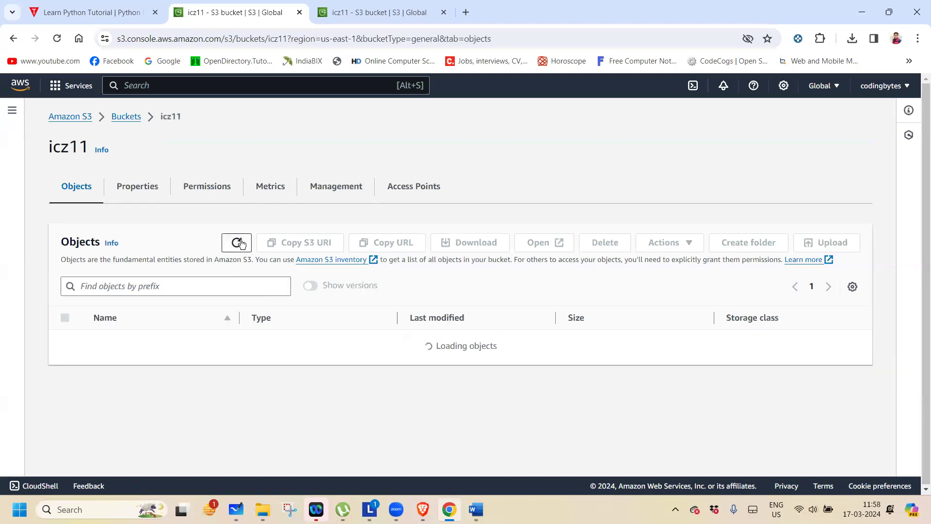
# Delete a.txt and ICZ.png from the codingbytes bucket, confirming with the word delete, and close the deletion summary.
pyautogui.click(126, 121)
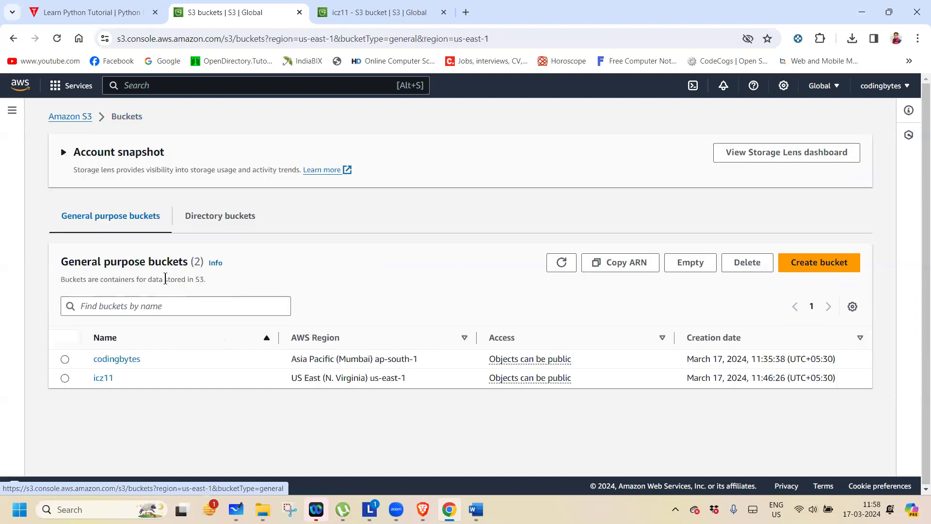
pyautogui.click(111, 361)
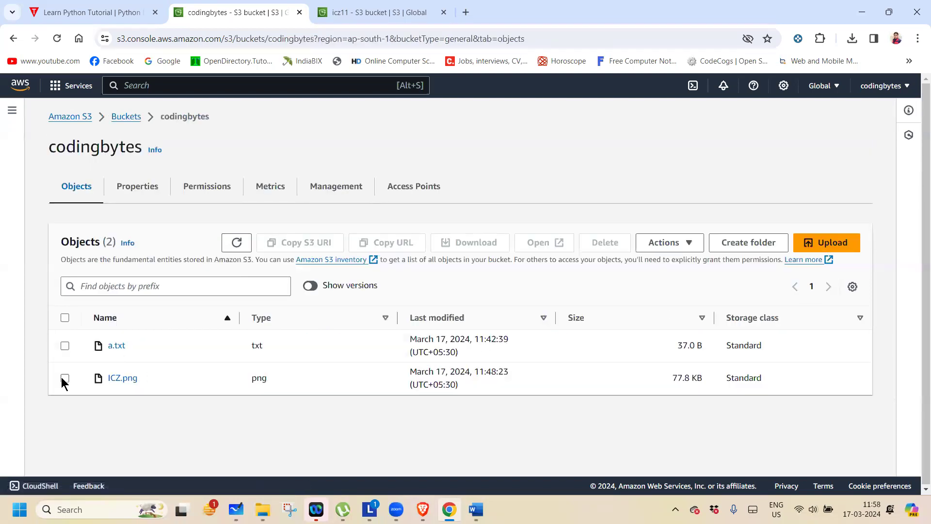
pyautogui.click(64, 378)
pyautogui.click(65, 346)
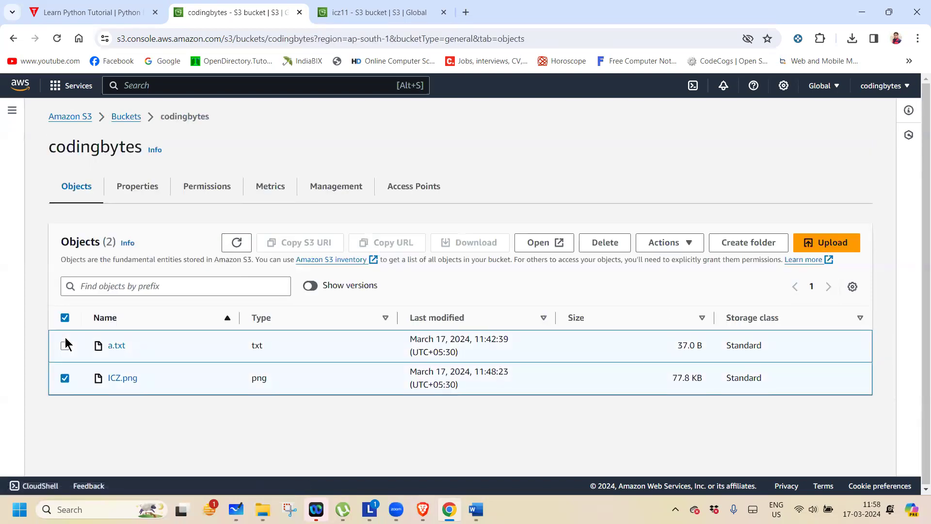
pyautogui.click(613, 242)
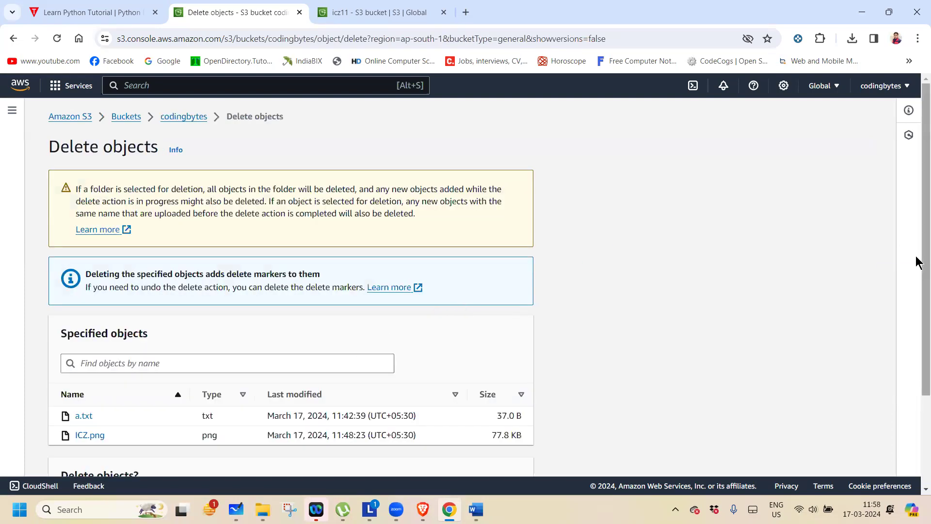
pyautogui.moveTo(917, 262); pyautogui.dragTo(917, 435)
pyautogui.click(85, 411)
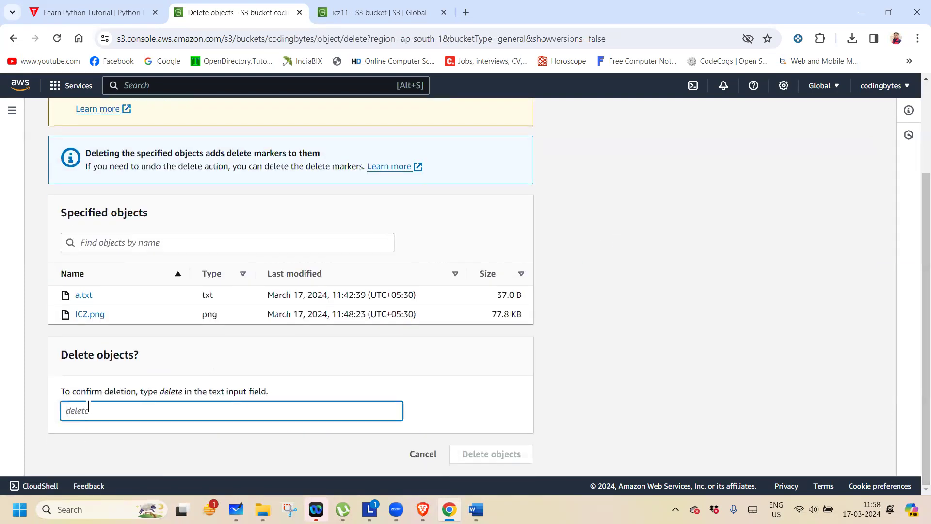
pyautogui.write('delete')
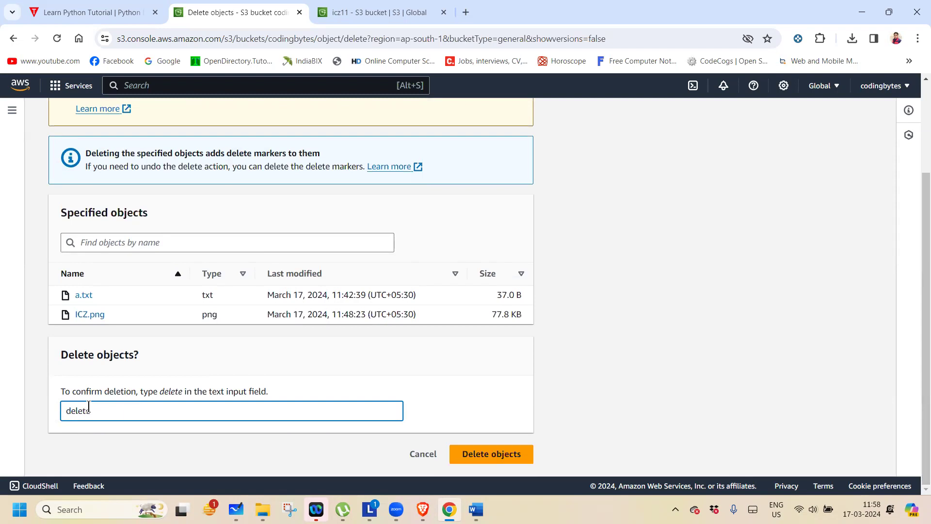
pyautogui.click(500, 452)
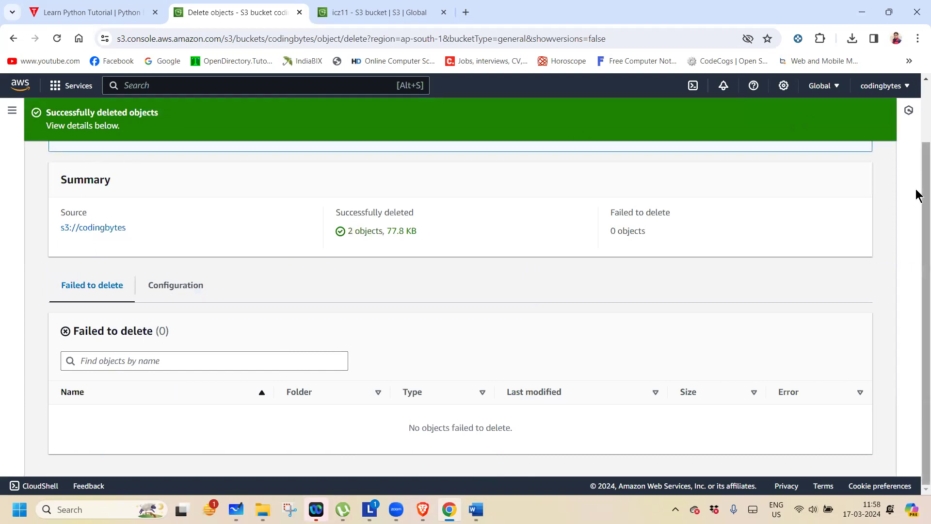
pyautogui.scroll(2, 887, 158)
pyautogui.click(848, 163)
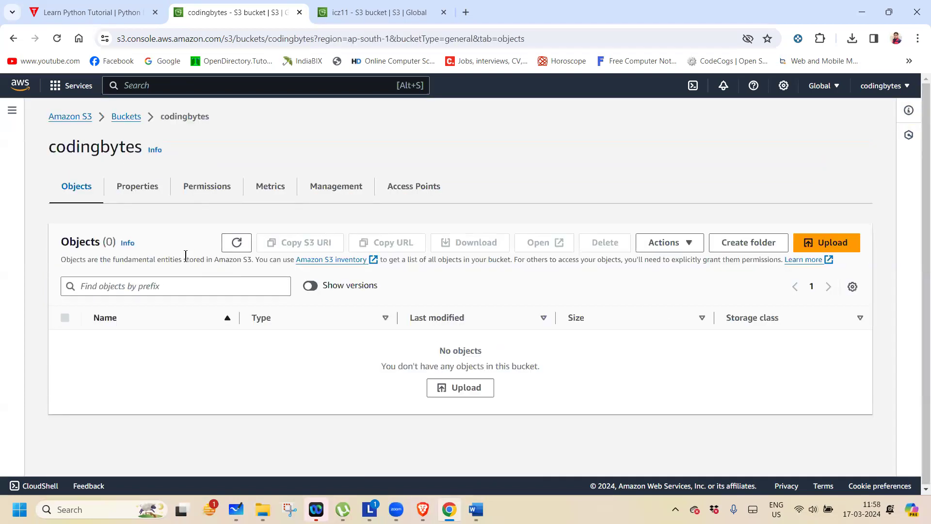
# Show versions in the codingbytes bucket and remove all object versions and delete markers, confirming with "permanently delete", and close the summary.
pyautogui.click(307, 280)
pyautogui.click(65, 317)
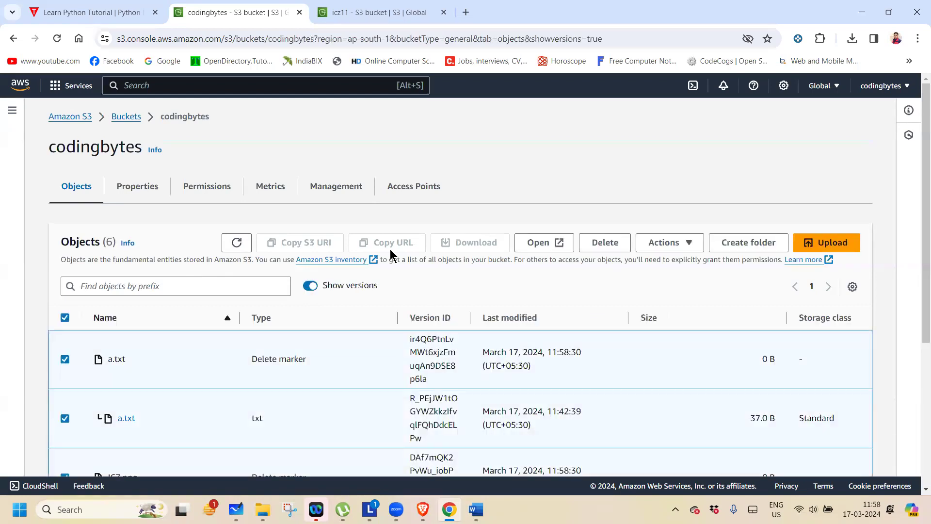
pyautogui.click(604, 243)
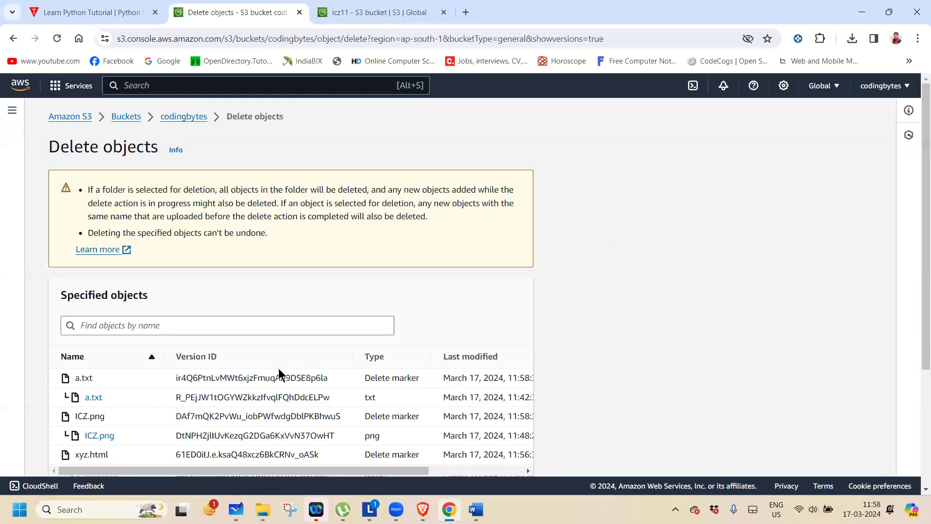
pyautogui.scroll(-3, 917, 266)
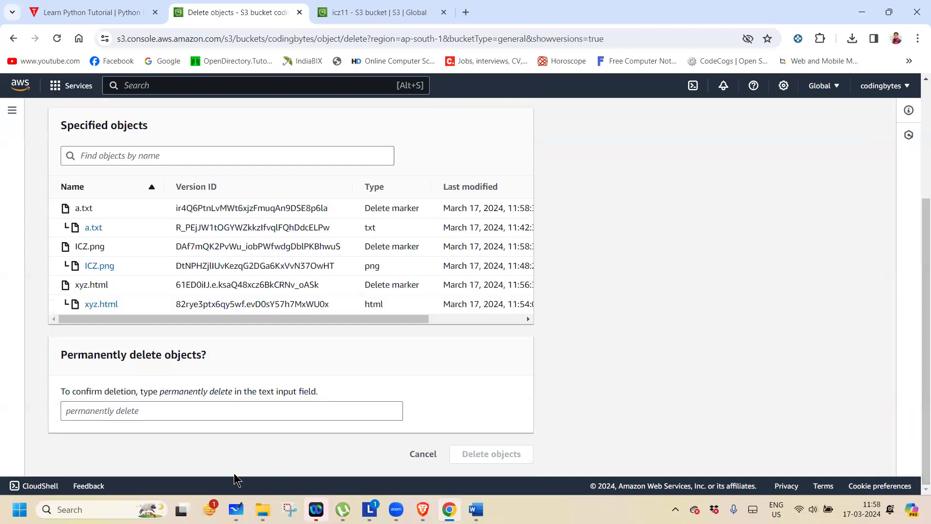
pyautogui.moveTo(162, 395)
pyautogui.mouseDown()
pyautogui.moveTo(183, 390)
pyautogui.moveTo(170, 399)
pyautogui.moveTo(158, 393)
pyautogui.moveTo(170, 394)
pyautogui.mouseUp()
pyautogui.click(159, 393)
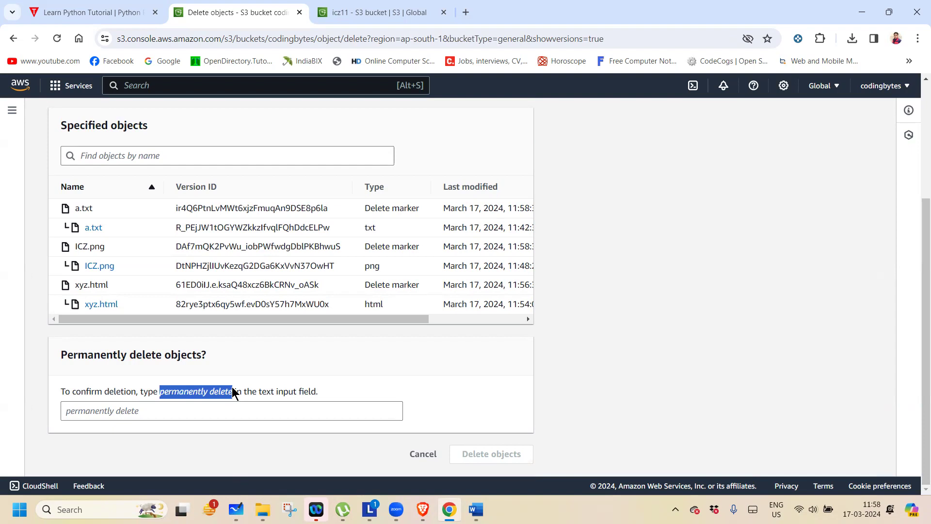
pyautogui.click(180, 413)
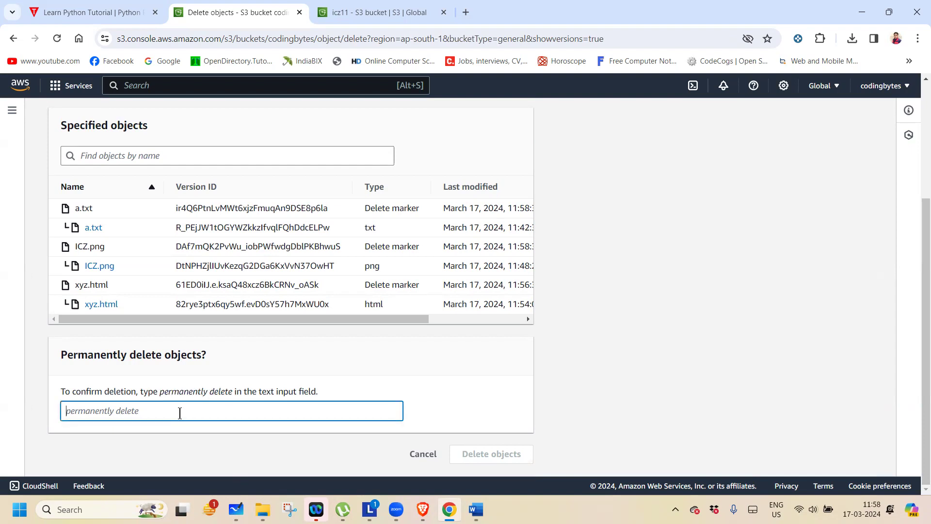
pyautogui.write('permanently delete')
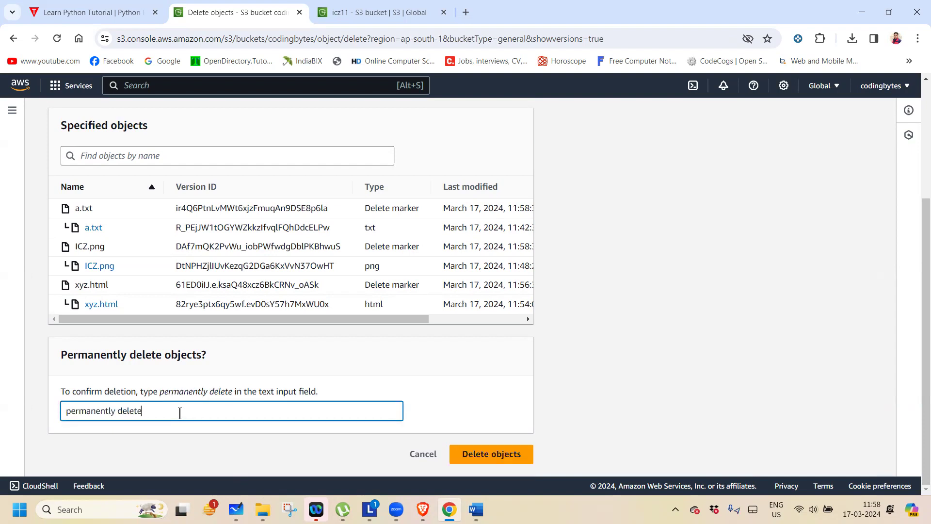
pyautogui.click(470, 454)
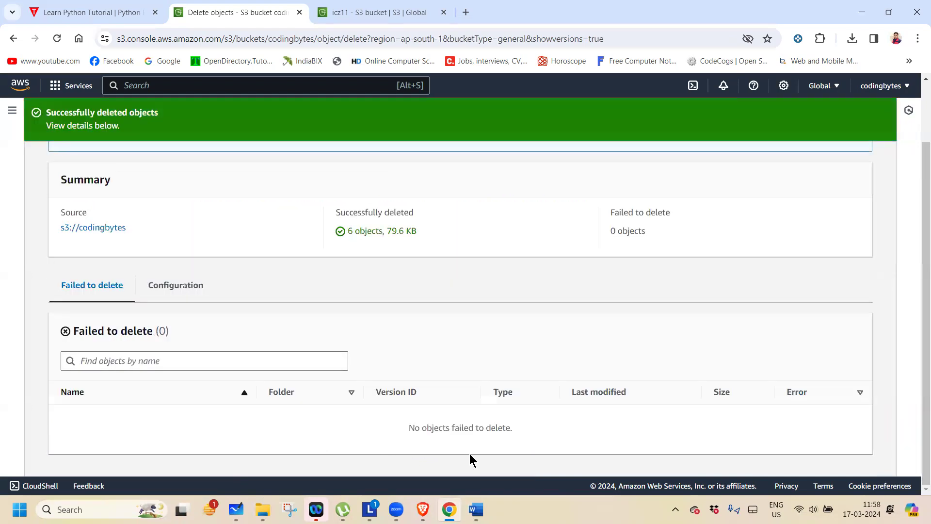
pyautogui.scroll(2, 917, 246)
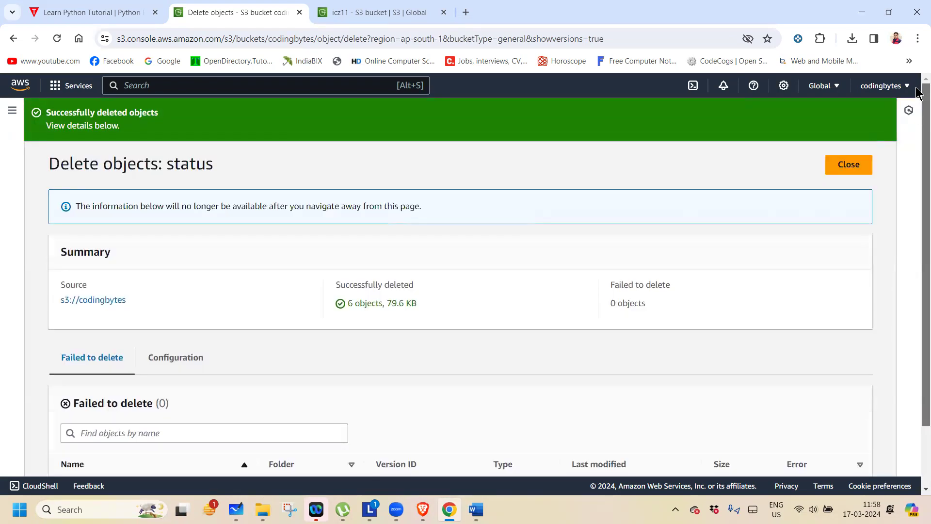
pyautogui.click(847, 165)
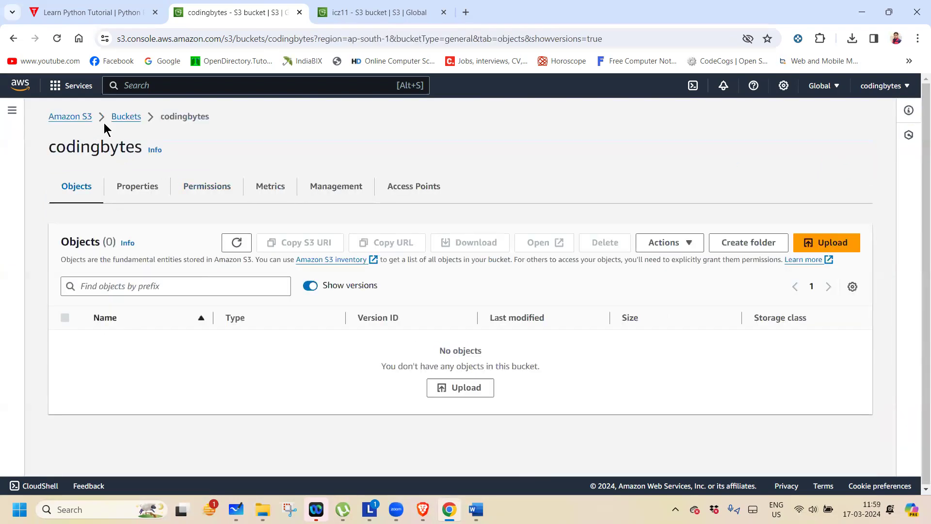
# Open the icz11 bucket and refresh its object list to check whether xyz.html is still there.
pyautogui.click(120, 114)
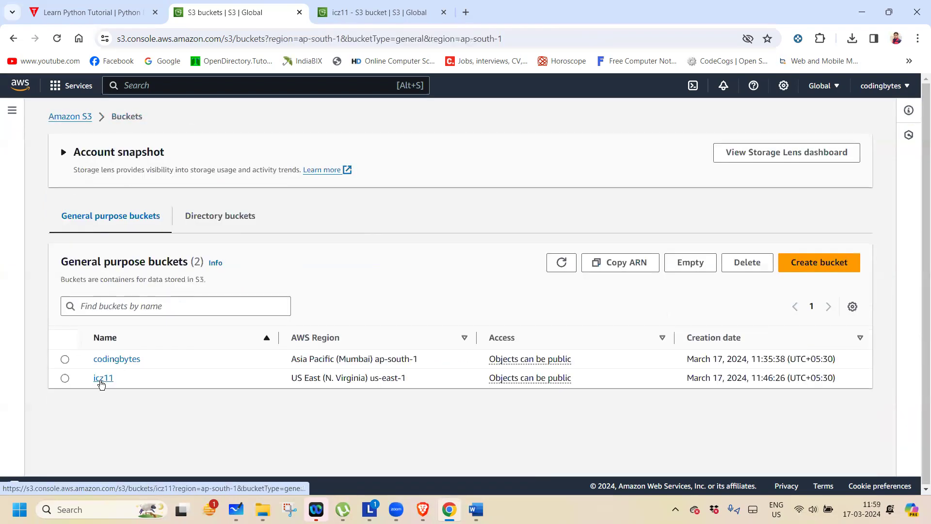
pyautogui.click(100, 378)
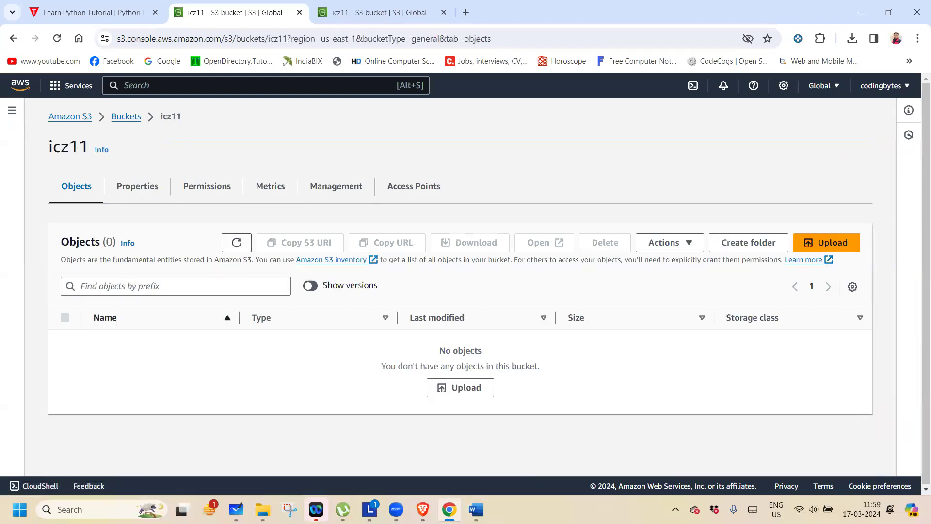
pyautogui.click(238, 243)
# Show versions in the icz11 bucket and remove all xyz.html versions and delete markers, confirming with "permanently delete", and close the summary.
pyautogui.click(311, 285)
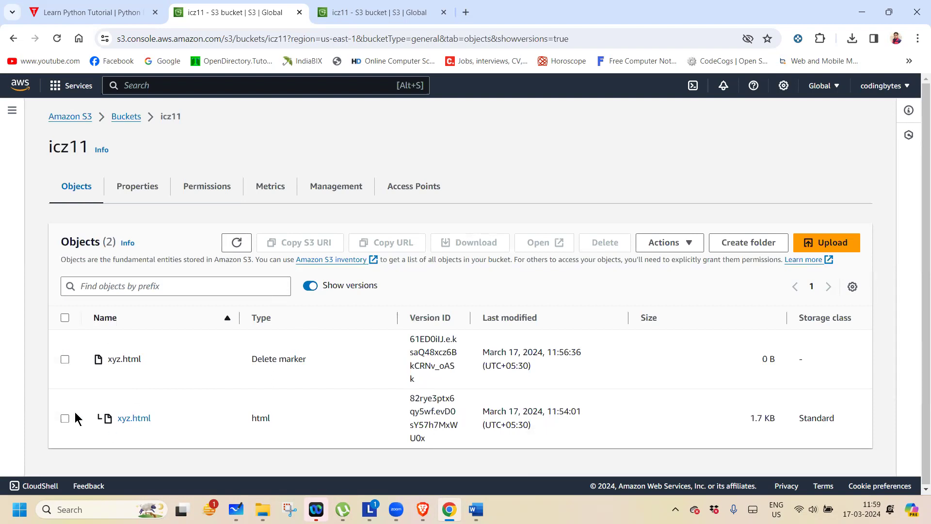
pyautogui.click(65, 318)
pyautogui.click(608, 241)
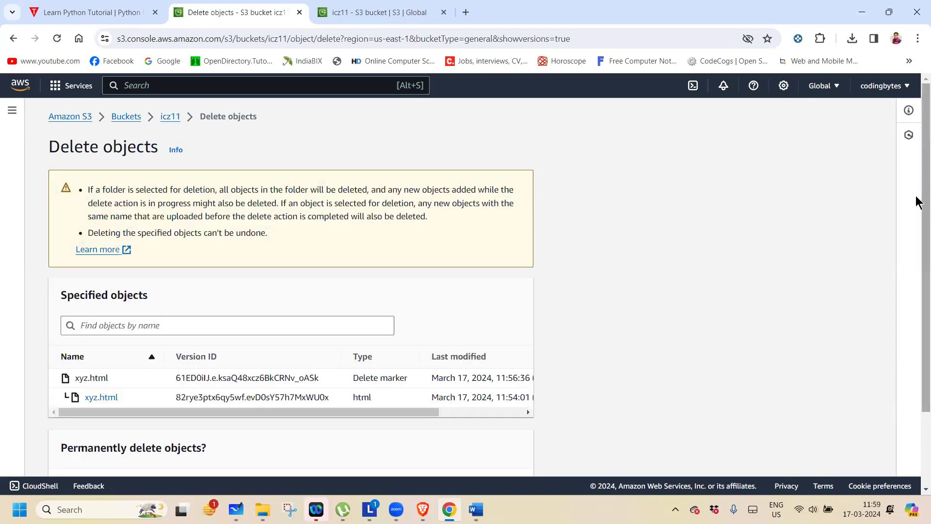
pyautogui.scroll(-2, 916, 201)
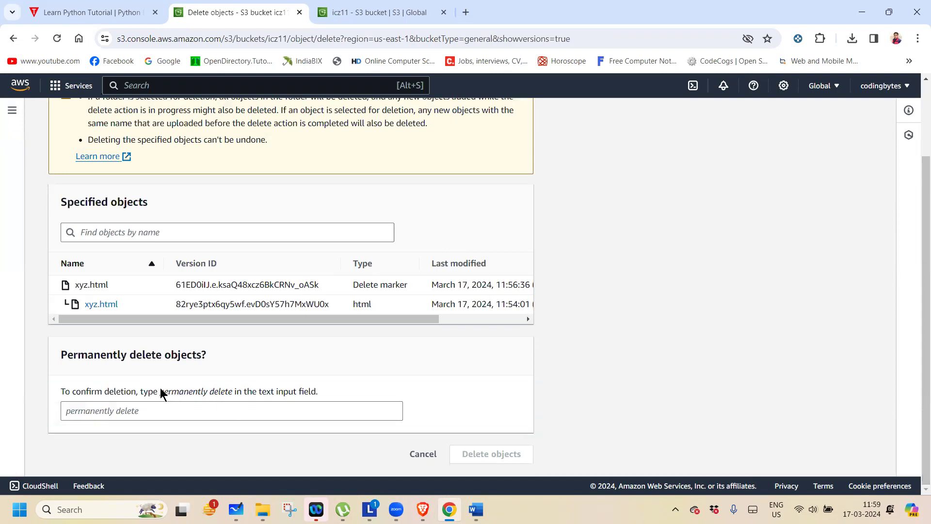
pyautogui.moveTo(176, 389); pyautogui.dragTo(232, 391)
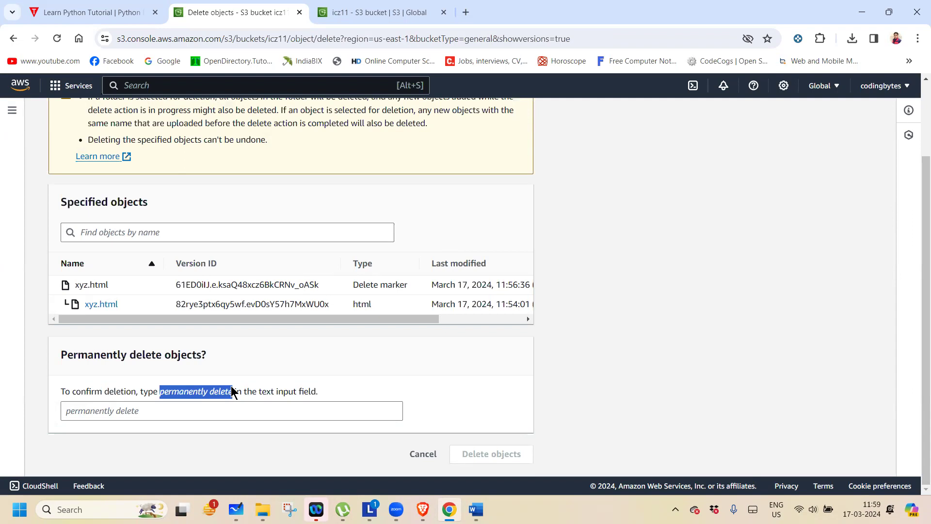
pyautogui.click(121, 404)
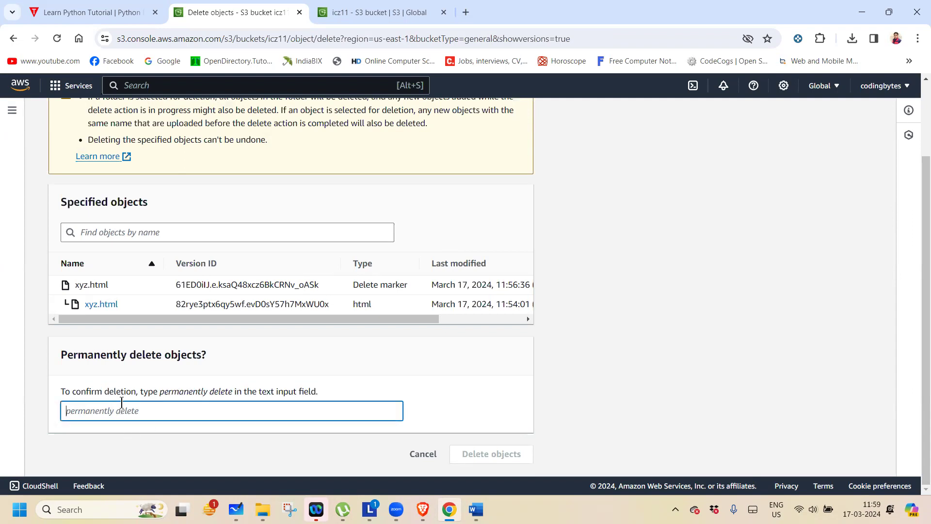
pyautogui.write('permanently delete')
pyautogui.click(491, 453)
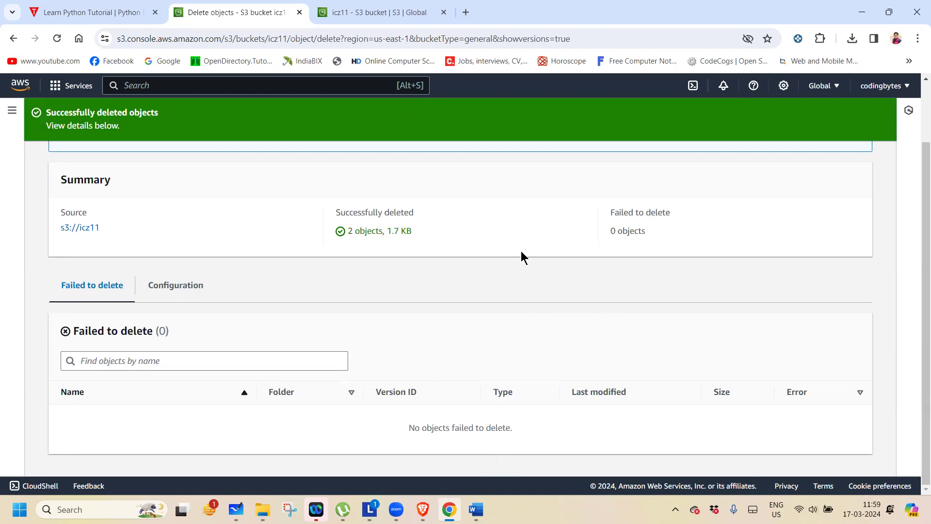
pyautogui.scroll(2, 915, 239)
pyautogui.click(868, 163)
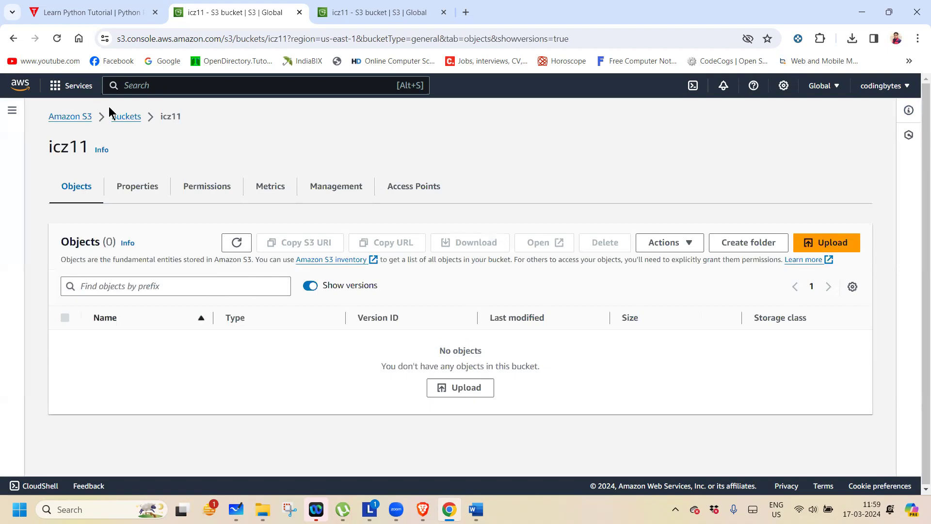
# Return to the bucket list and delete the codingbytes bucket, confirming with its name codingbytes.
pyautogui.click(120, 118)
pyautogui.click(65, 359)
pyautogui.click(747, 265)
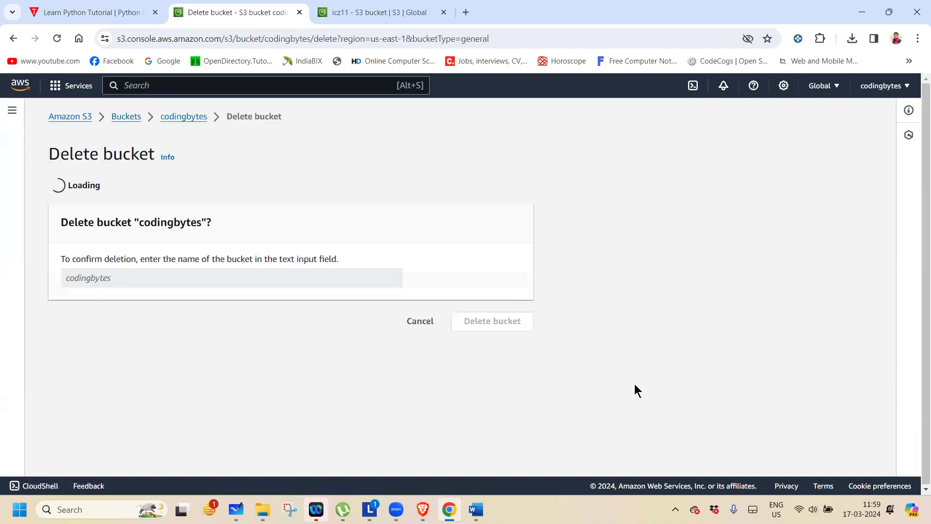
pyautogui.click(128, 386)
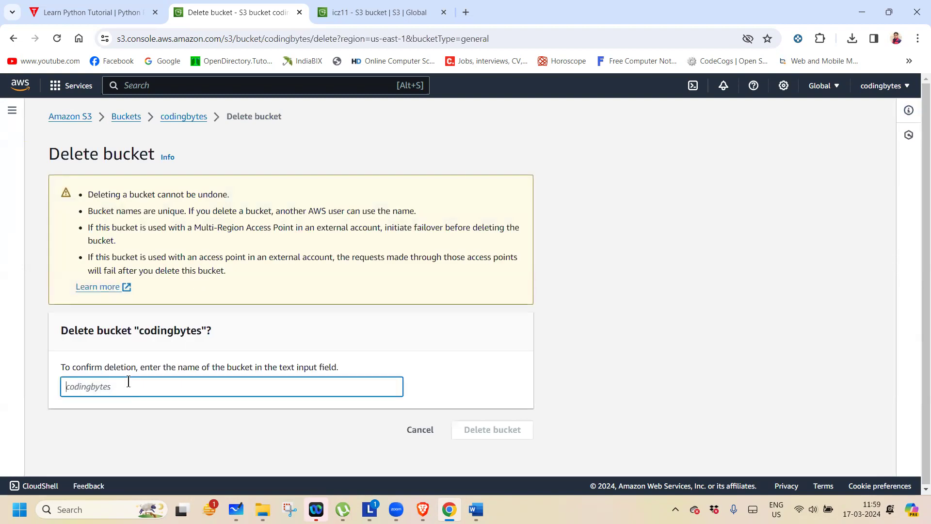
pyautogui.write('codingbytes')
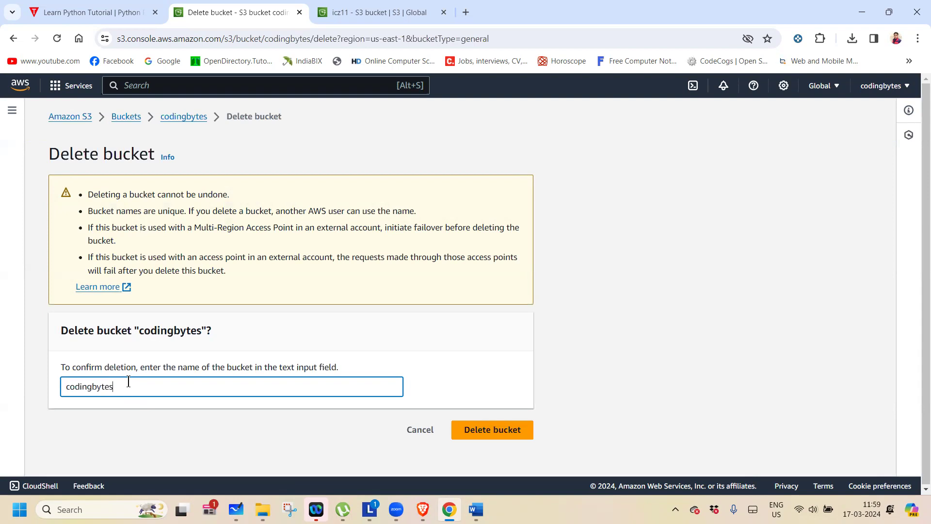
pyautogui.click(494, 427)
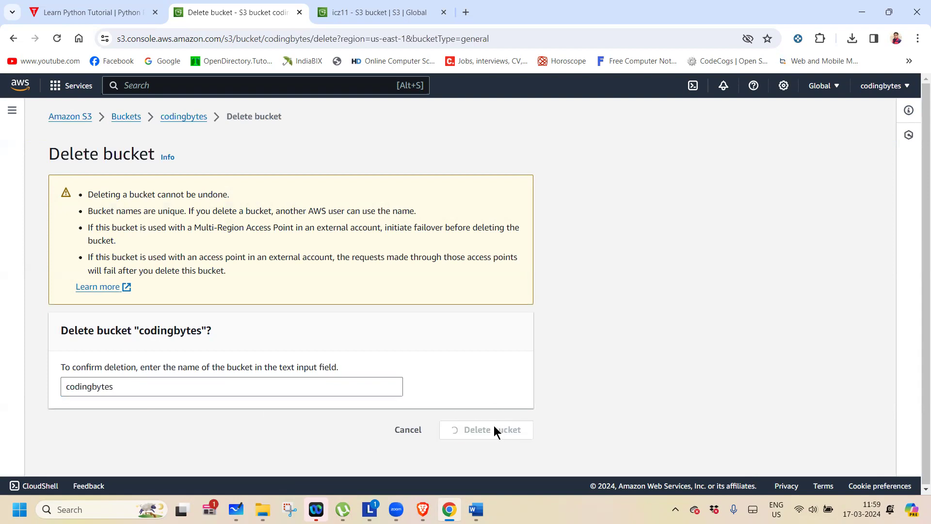
# Delete the icz11 bucket, confirming with its name icz11.
pyautogui.click(67, 389)
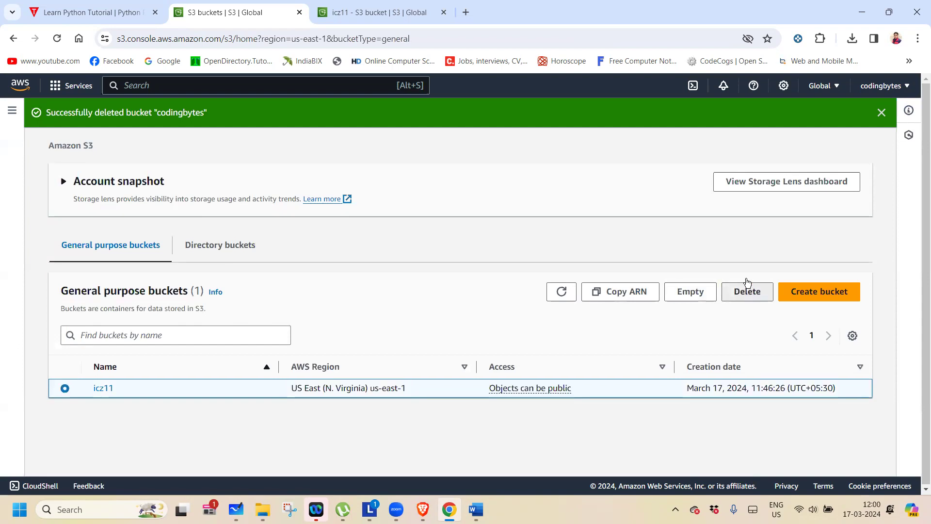
pyautogui.click(747, 292)
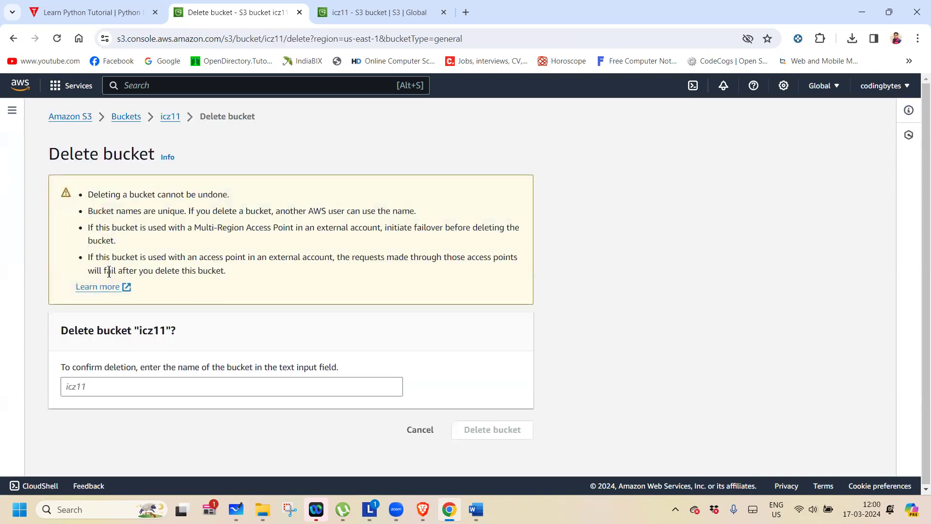
pyautogui.click(98, 384)
pyautogui.write('icz11')
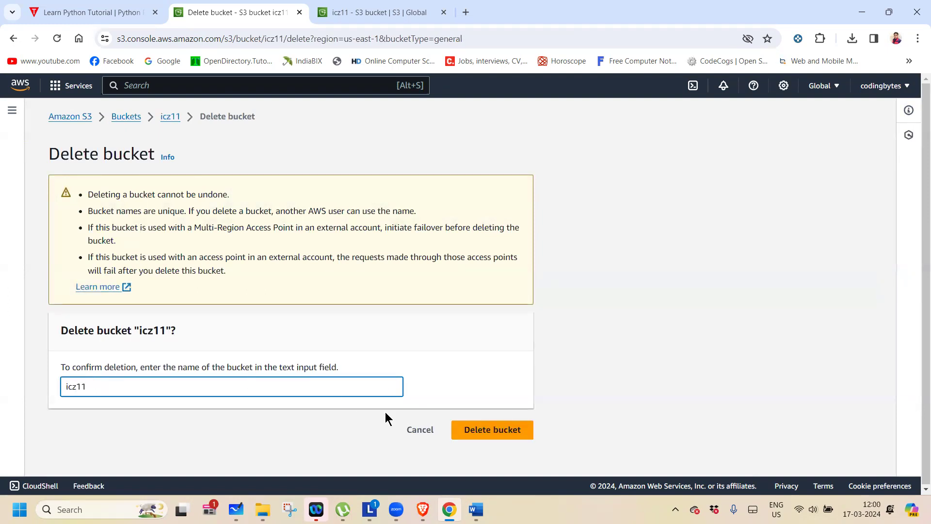
pyautogui.click(491, 431)
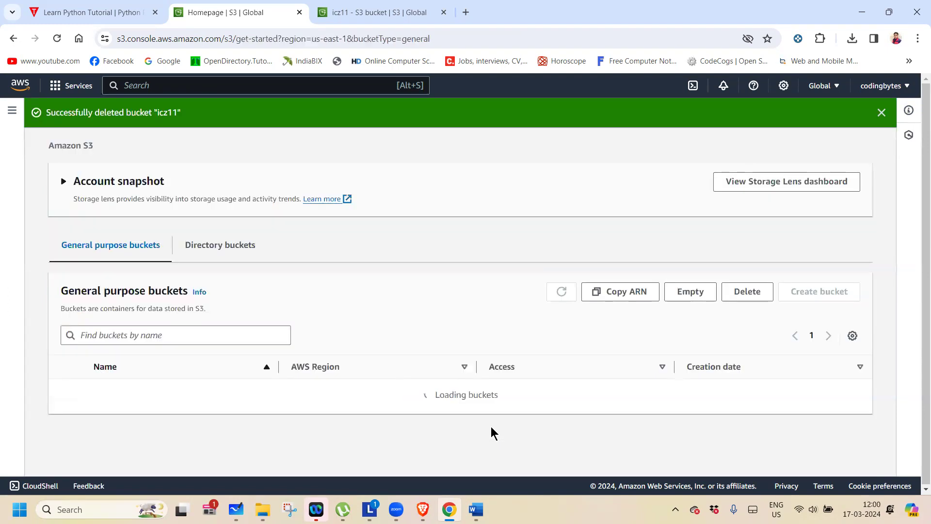